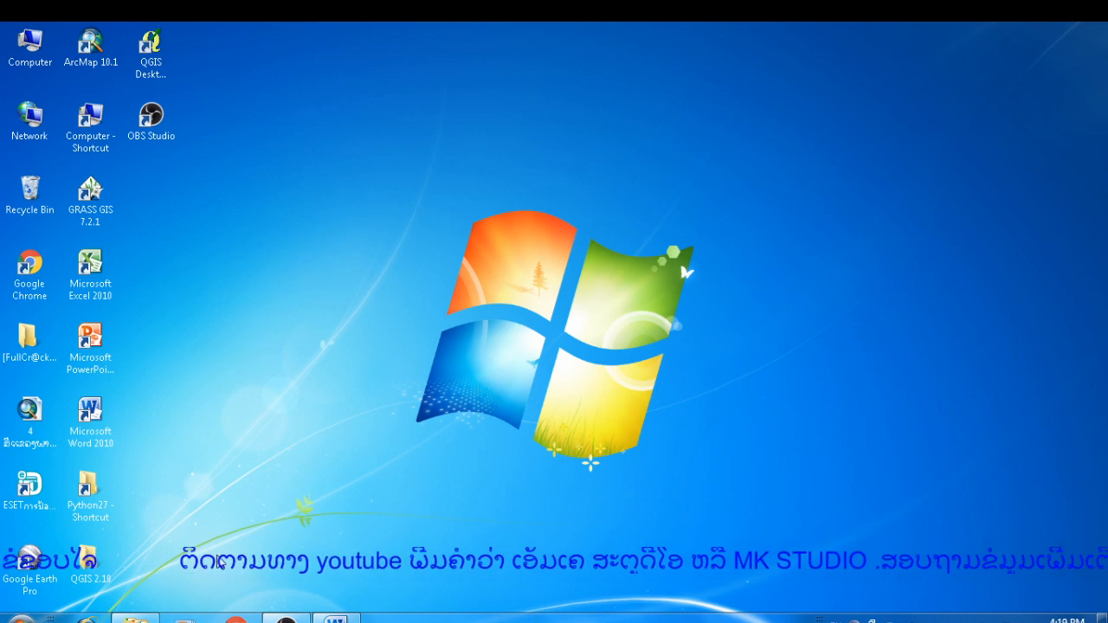
Open the Word document ບົດສາລະນິພົນ from New Volume (F:) and go to the start of chapter 2 (ບົດທີ 2).
{"action": "left_click", "coordinate": [134, 618]}
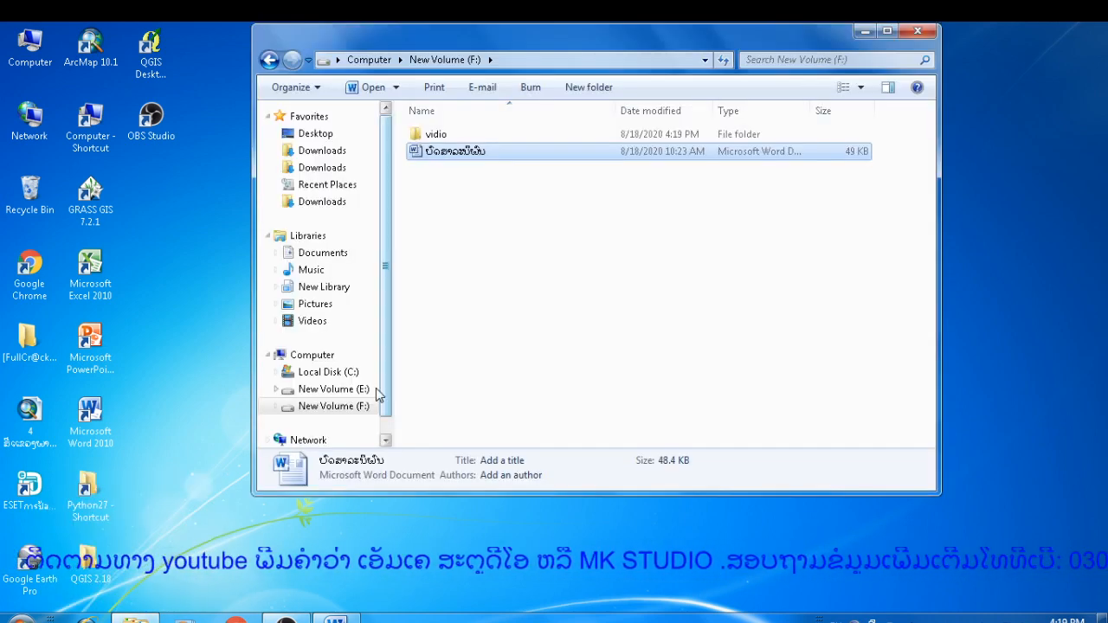
{"action": "double_click", "coordinate": [449, 152]}
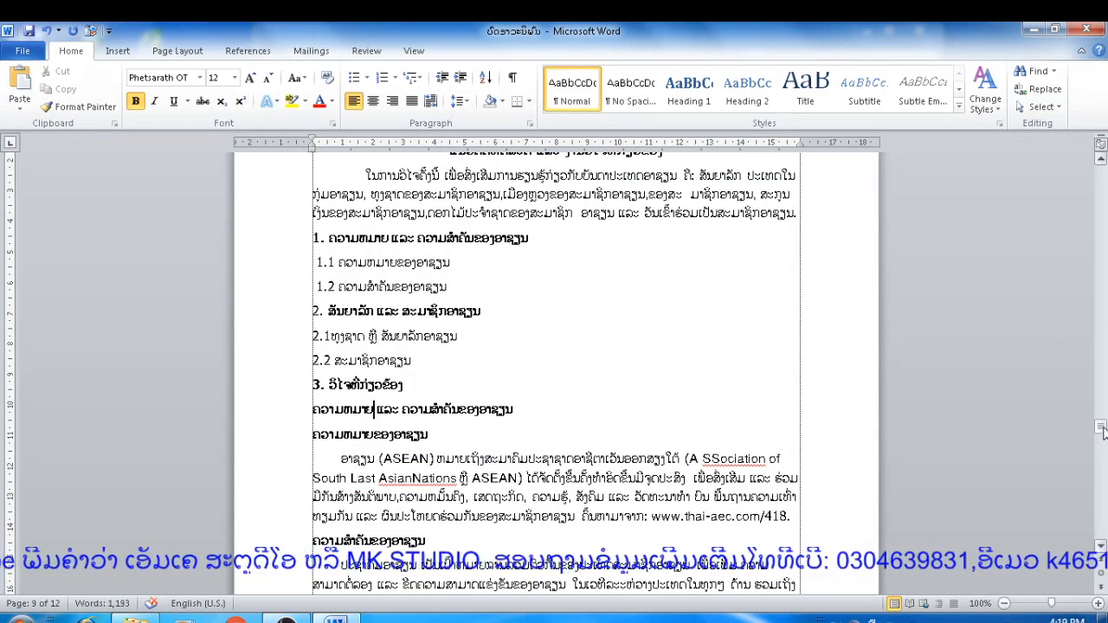
{"action": "mouse_move", "coordinate": [1101, 435]}
{"action": "left_mouse_down"}
{"action": "mouse_move", "coordinate": [1101, 173]}
{"action": "mouse_move", "coordinate": [1105, 427]}
{"action": "left_mouse_up"}
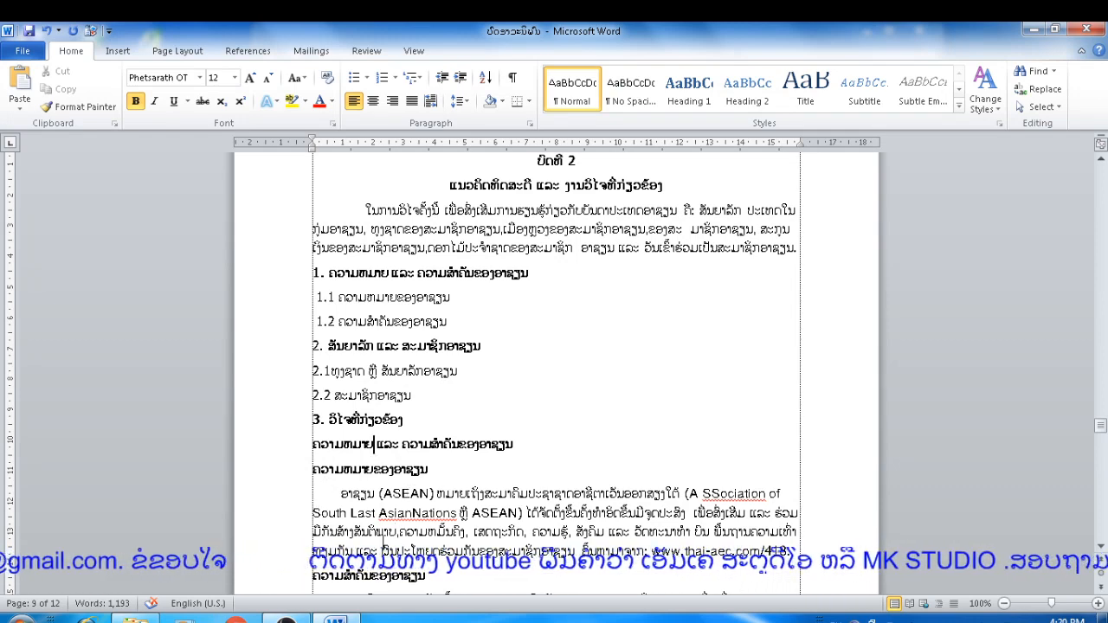
{"action": "scroll", "coordinate": [444, 519], "scroll_direction": "down", "scroll_amount": 1}
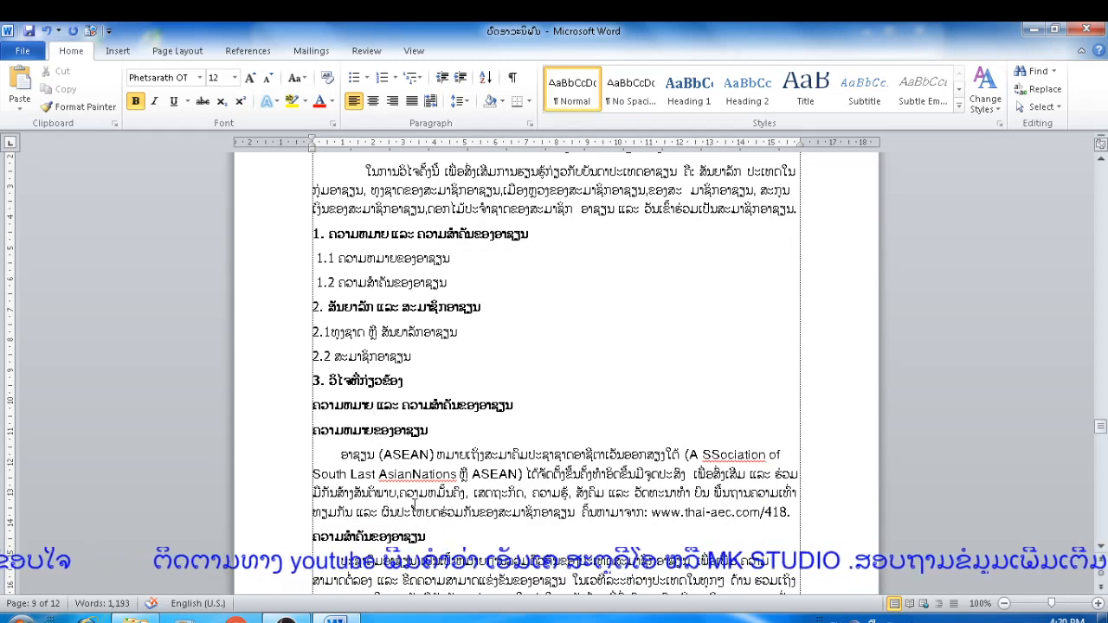
{"action": "scroll", "coordinate": [413, 506], "scroll_direction": "up", "scroll_amount": 1}
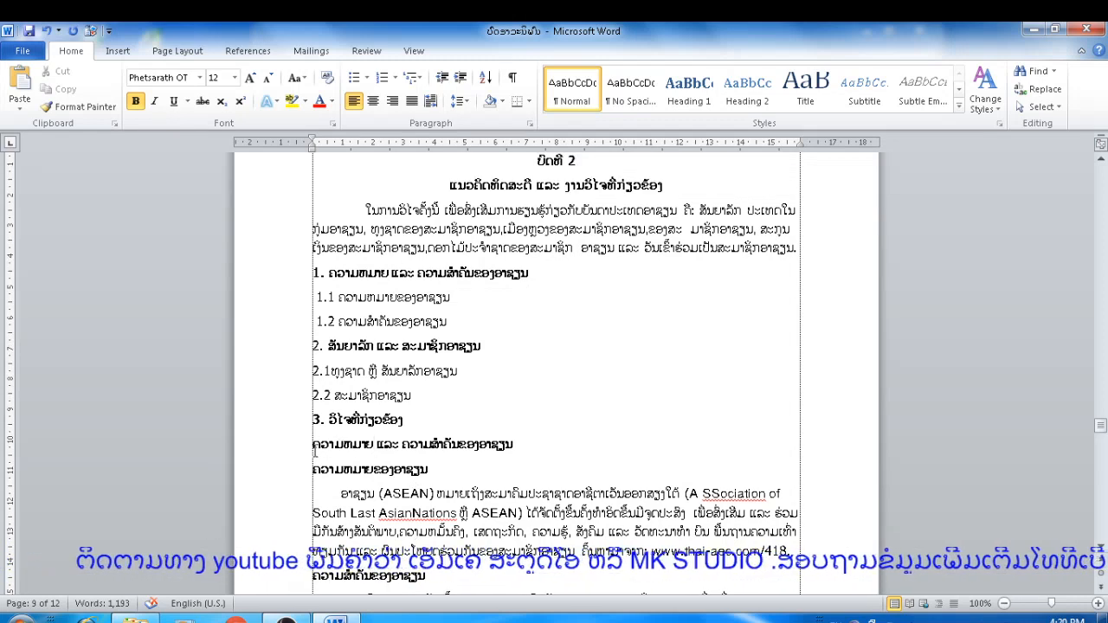
Copy the heading "ຄວາມຫມາຍ ແລະ ຄວາມສຳຄັນຂອງອາຊຽນ" below item 3 of the chapter outline.
{"action": "left_click_drag", "start_coordinate": [314, 448], "coordinate": [481, 453]}
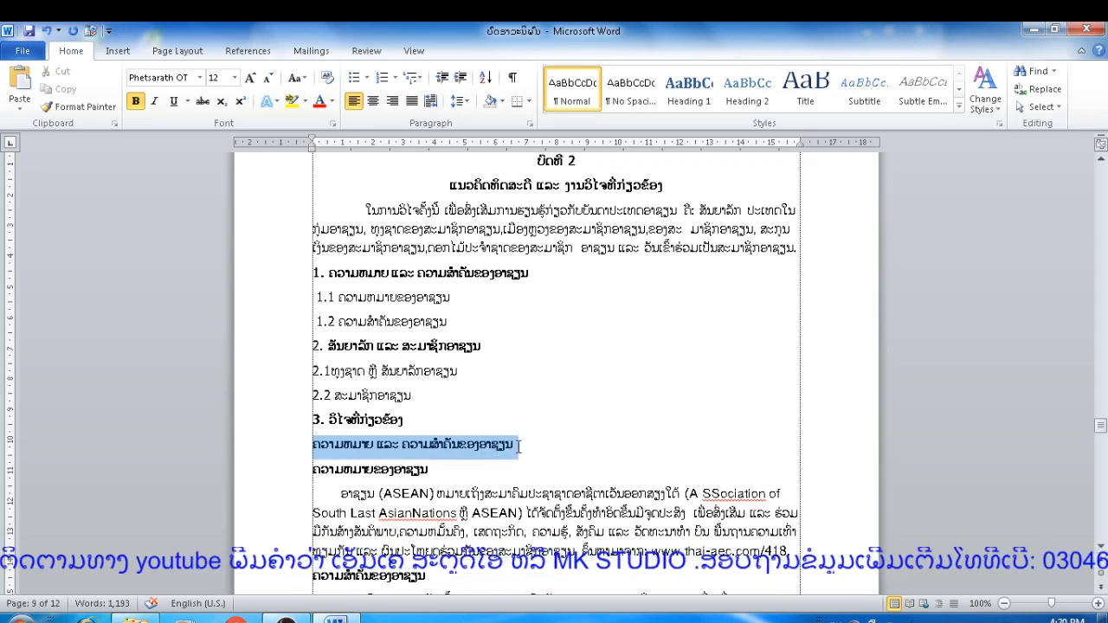
{"action": "right_click", "coordinate": [488, 452]}
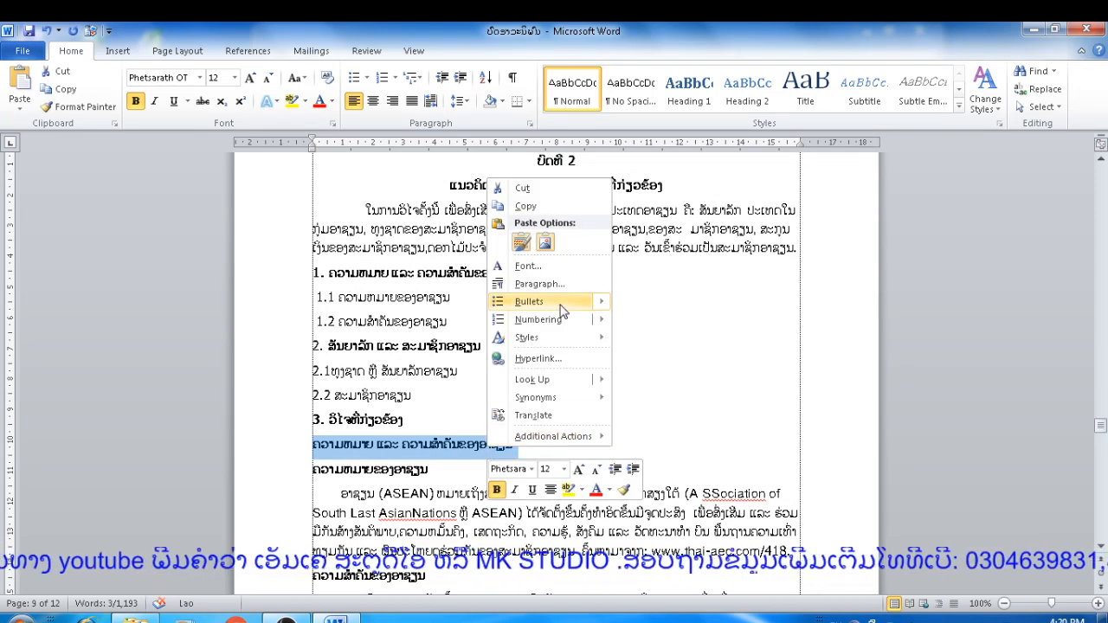
{"action": "left_click", "coordinate": [526, 209]}
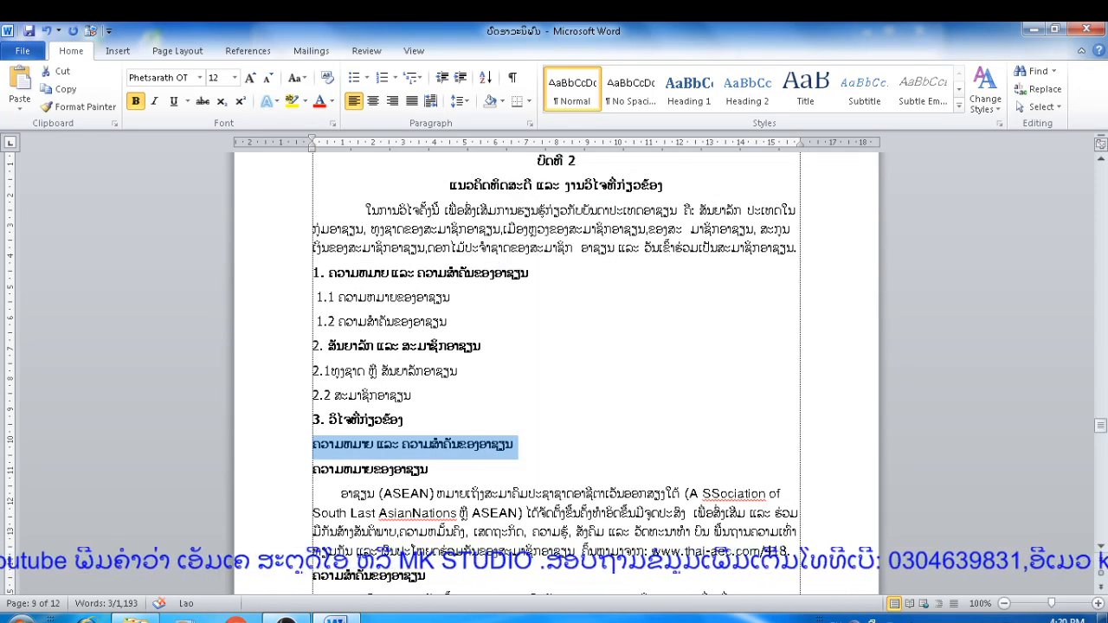
Open Microsoft PowerPoint 2010 from the desktop and paste the copied heading into the first slide's title placeholder.
{"action": "left_click", "coordinate": [1033, 32]}
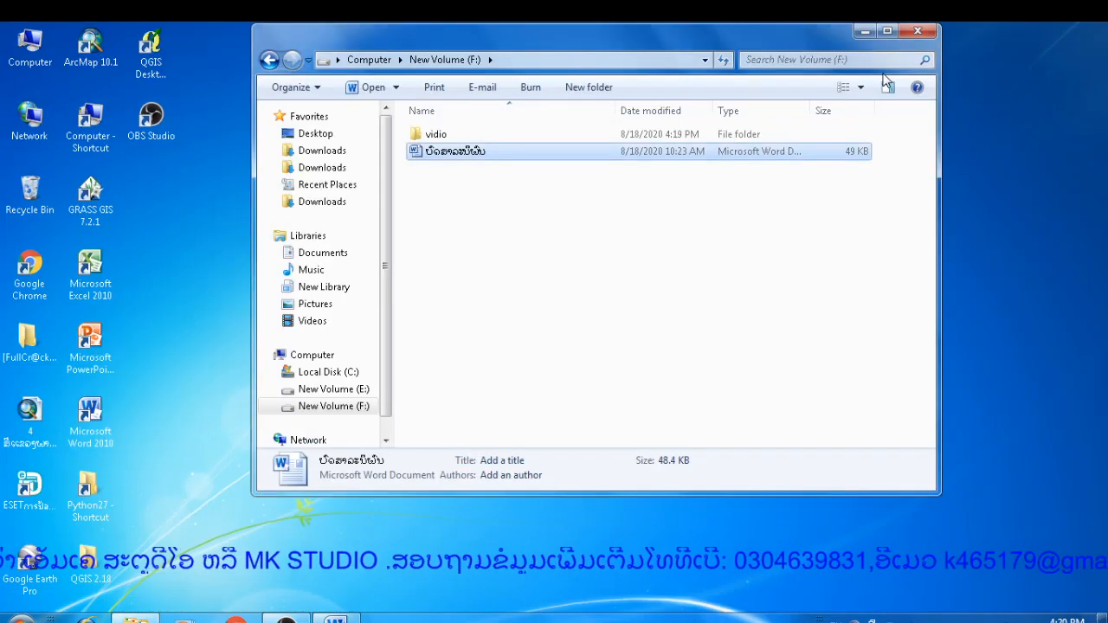
{"action": "left_click", "coordinate": [863, 33]}
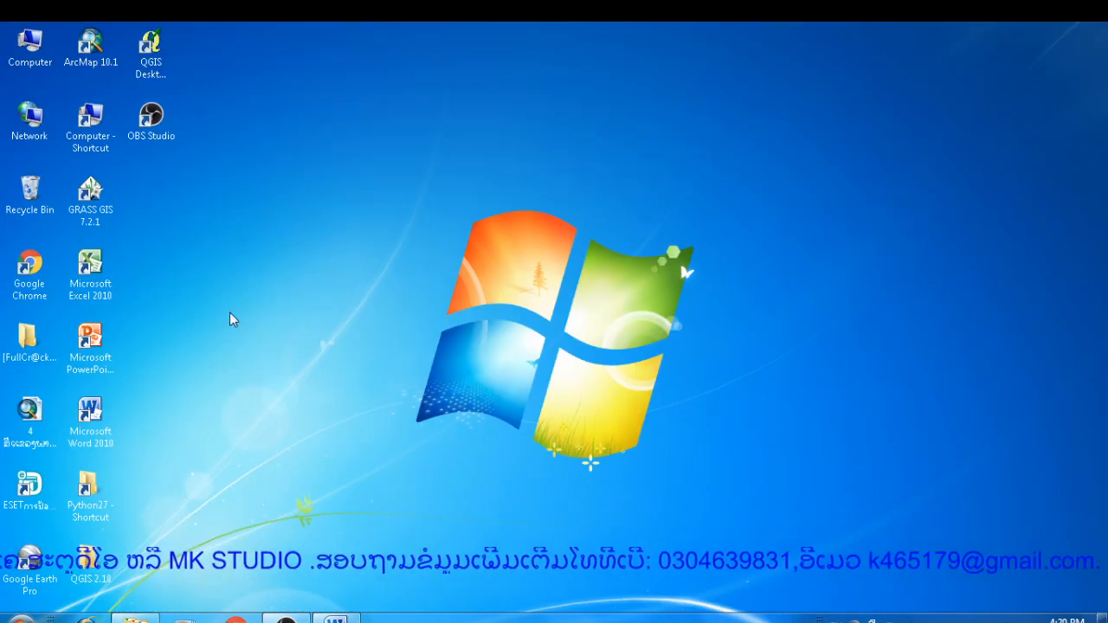
{"action": "double_click", "coordinate": [90, 346]}
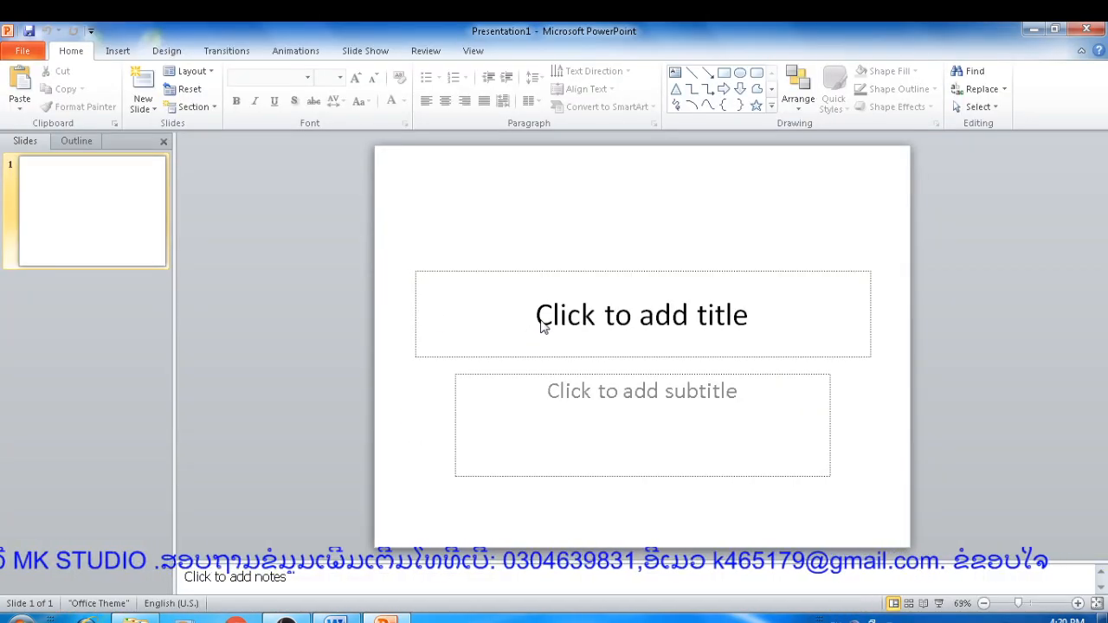
{"action": "right_click", "coordinate": [542, 324]}
{"action": "left_click", "coordinate": [574, 383]}
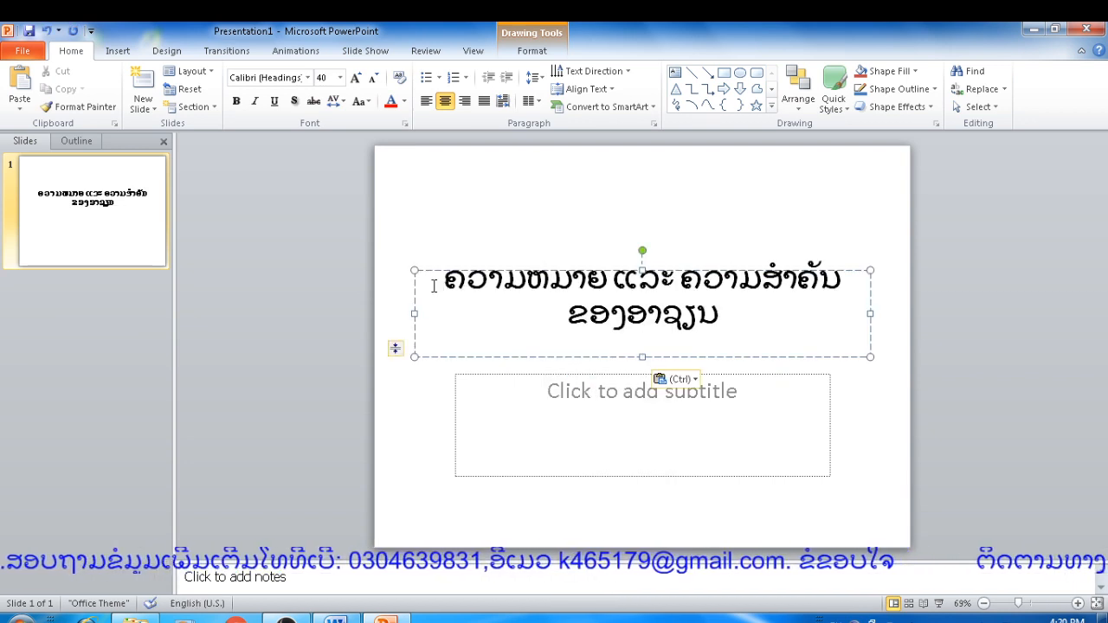
Set the slide title's font to Phetsarath OT and apply automatic numbering to it.
{"action": "left_click_drag", "start_coordinate": [440, 279], "coordinate": [651, 318]}
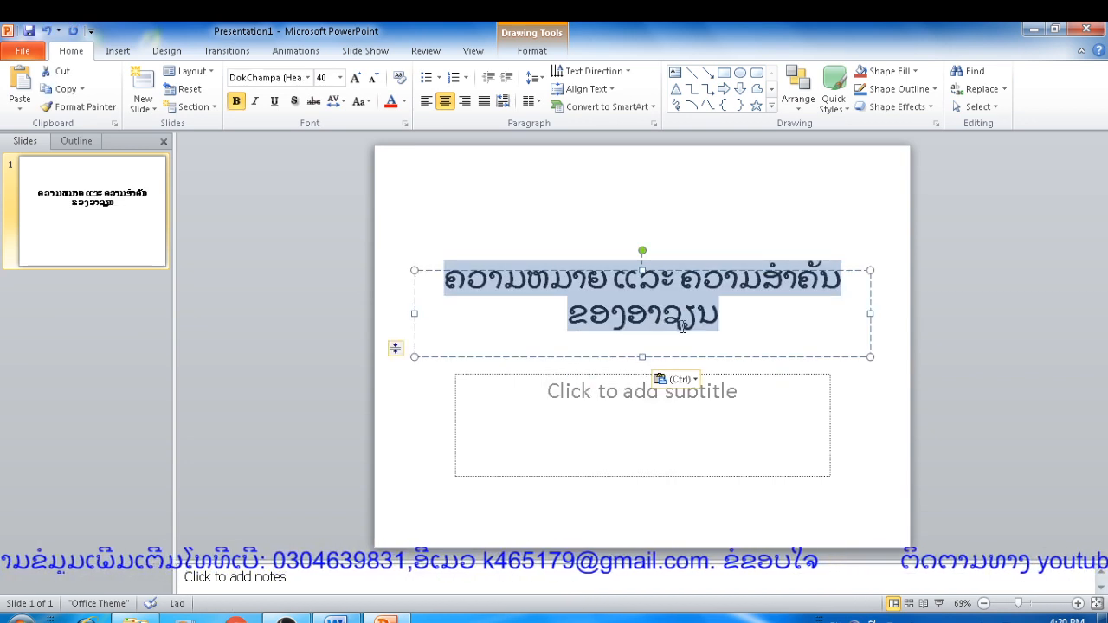
{"action": "left_click", "coordinate": [307, 78]}
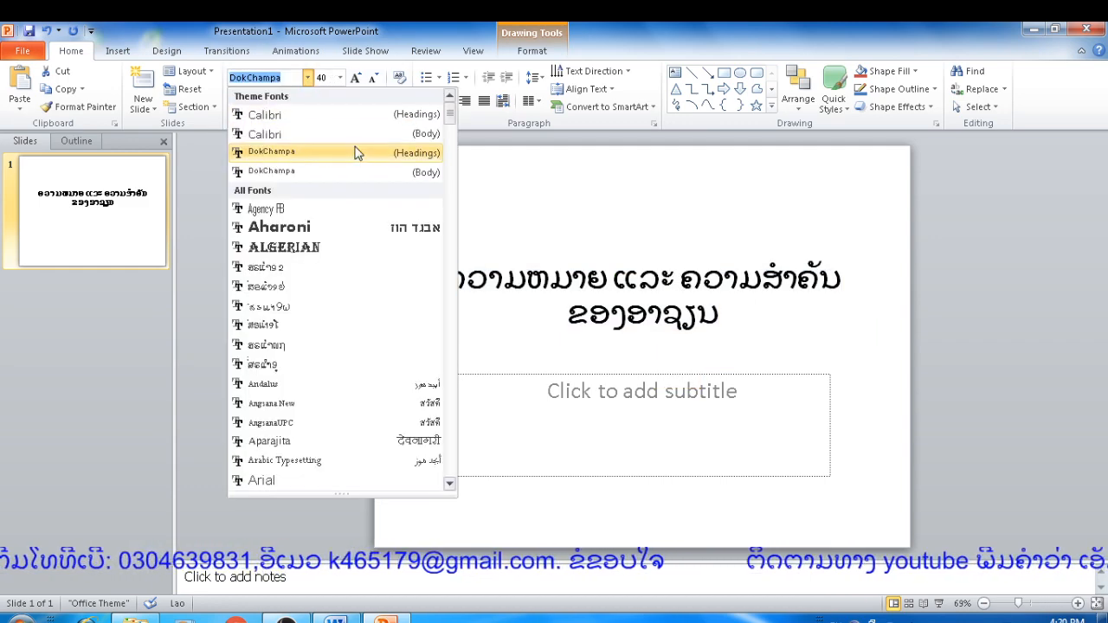
{"action": "left_click_drag", "start_coordinate": [450, 112], "coordinate": [452, 415]}
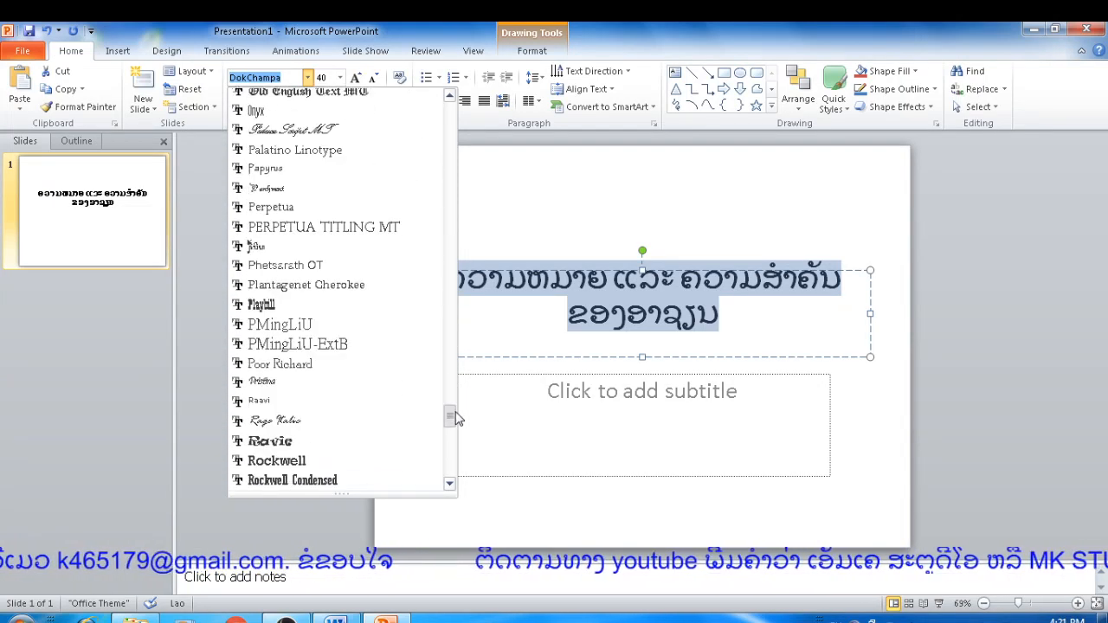
{"action": "left_click", "coordinate": [317, 268]}
{"action": "left_click", "coordinate": [438, 285]}
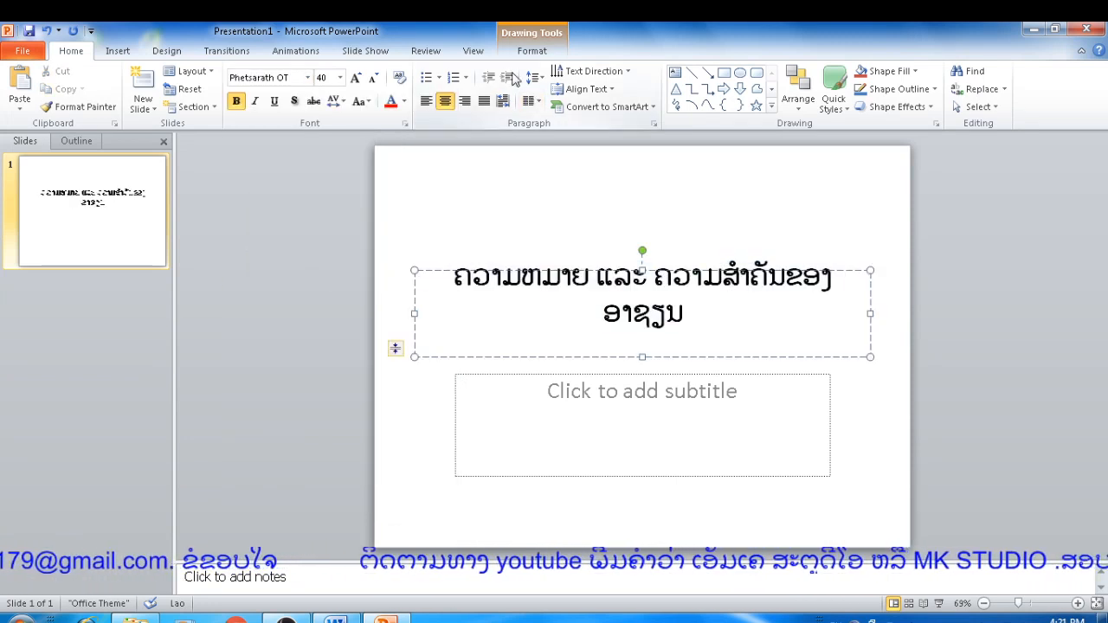
{"action": "left_click", "coordinate": [452, 77]}
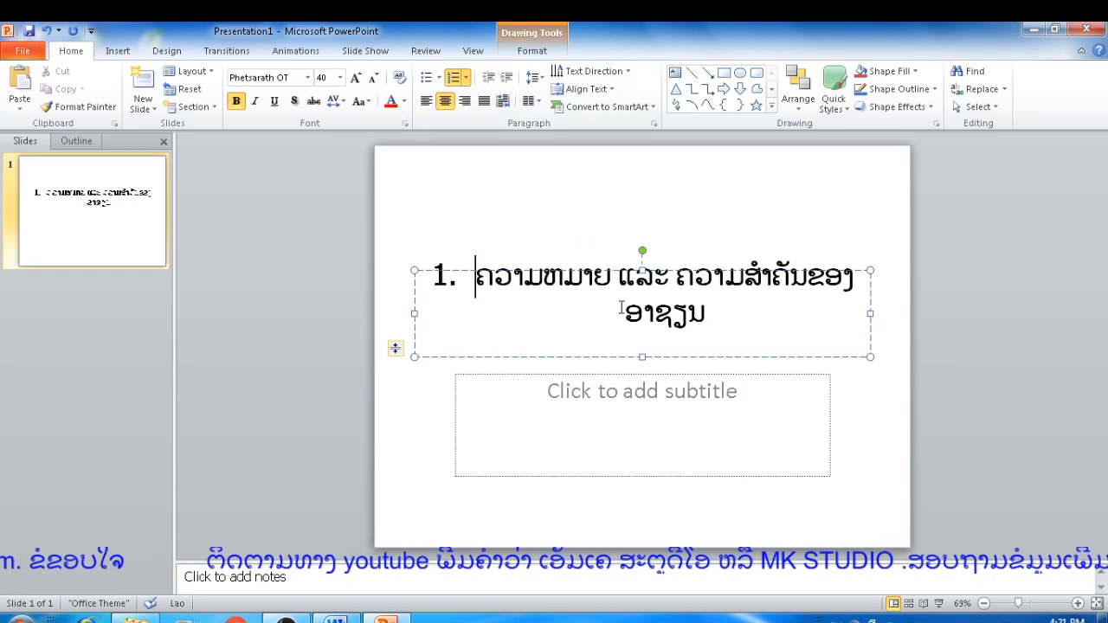
Set the title's first line to font size 36 and left-align the title.
{"action": "left_click_drag", "start_coordinate": [623, 313], "coordinate": [476, 277]}
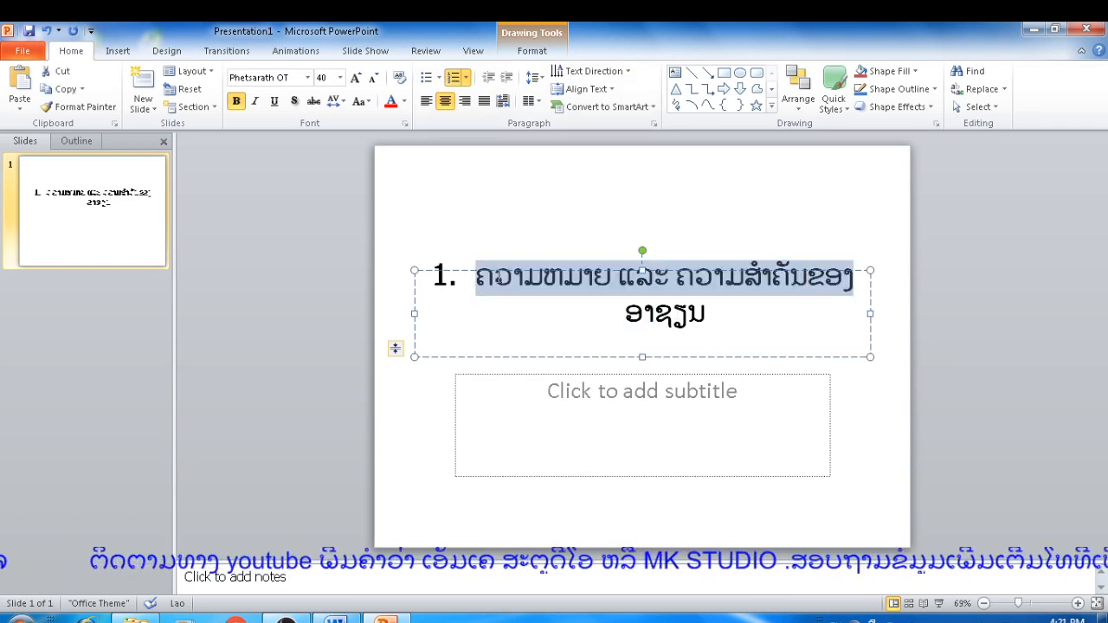
{"action": "left_click", "coordinate": [341, 77]}
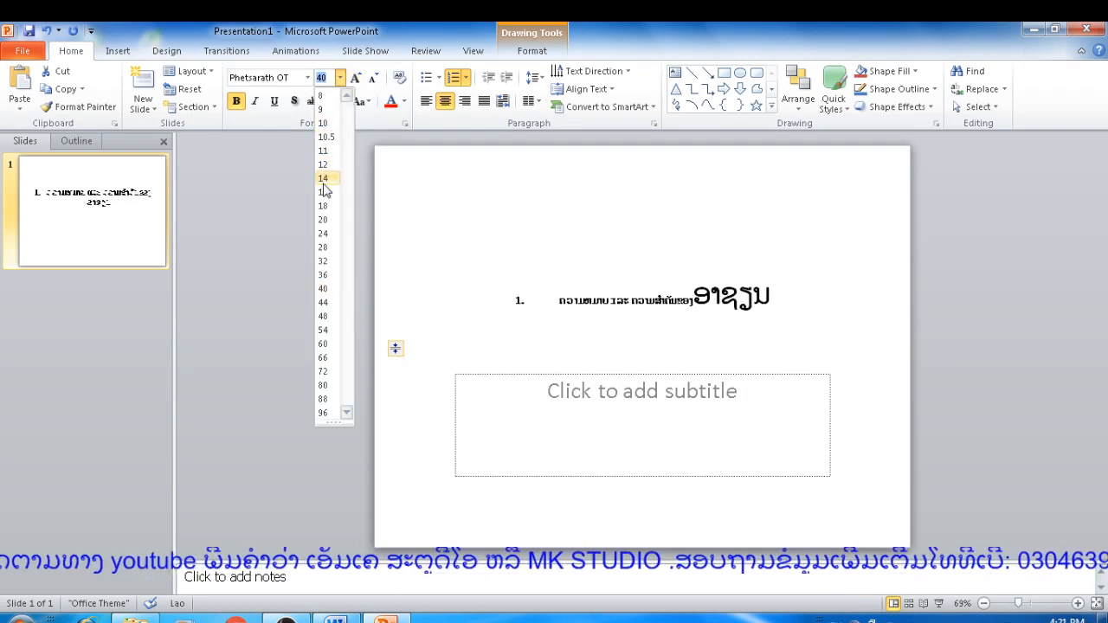
{"action": "left_click", "coordinate": [326, 274]}
{"action": "left_click", "coordinate": [426, 102]}
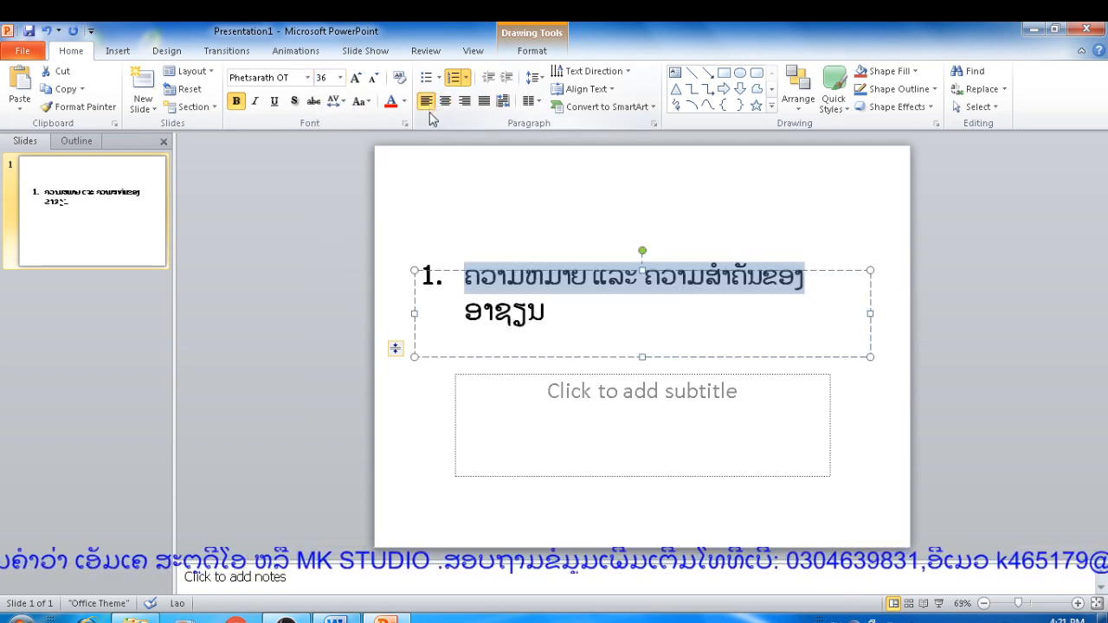
{"action": "left_click", "coordinate": [576, 323]}
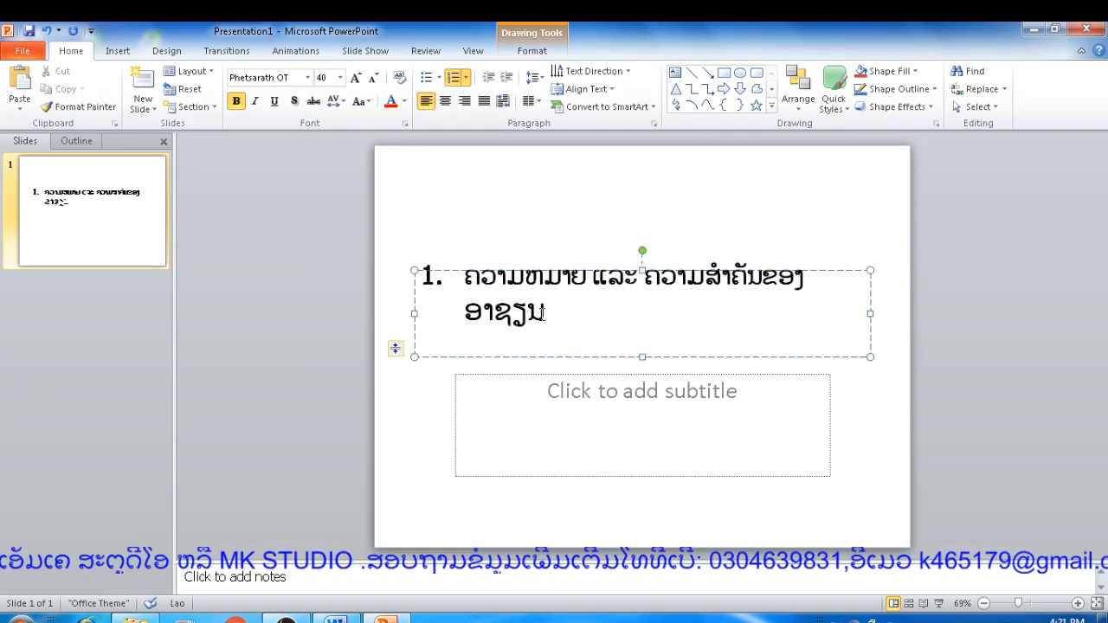
Cut the empty subtitle placeholder from the slide, dismiss the AutoIt error and place the cursor at the end of the title.
{"action": "left_click", "coordinate": [745, 409]}
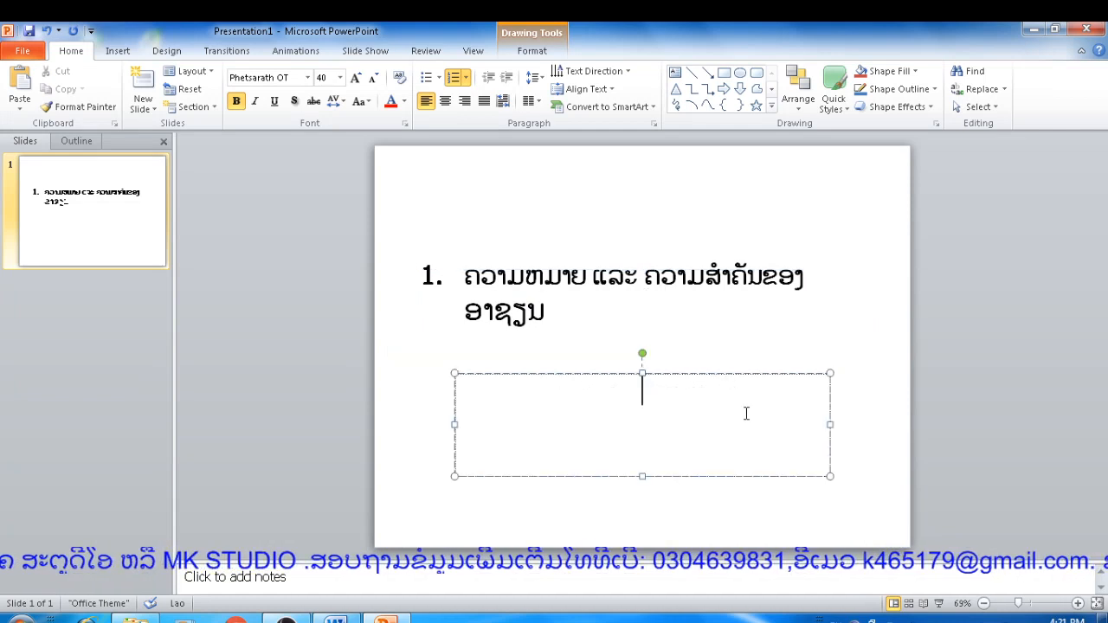
{"action": "left_click", "coordinate": [828, 423]}
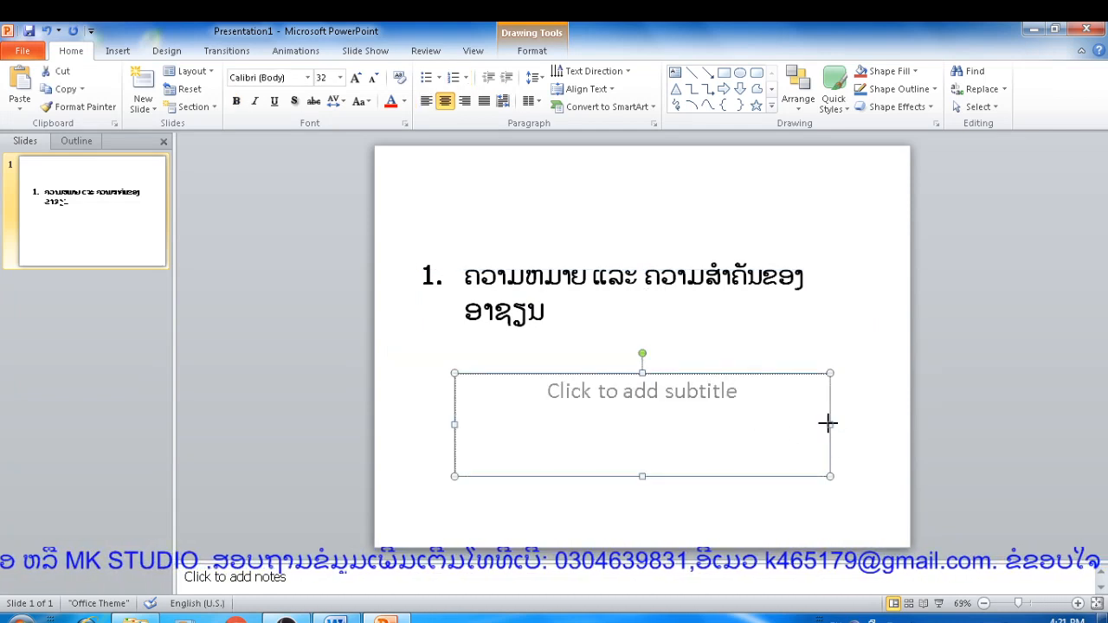
{"action": "right_click", "coordinate": [829, 424]}
{"action": "left_click", "coordinate": [861, 180]}
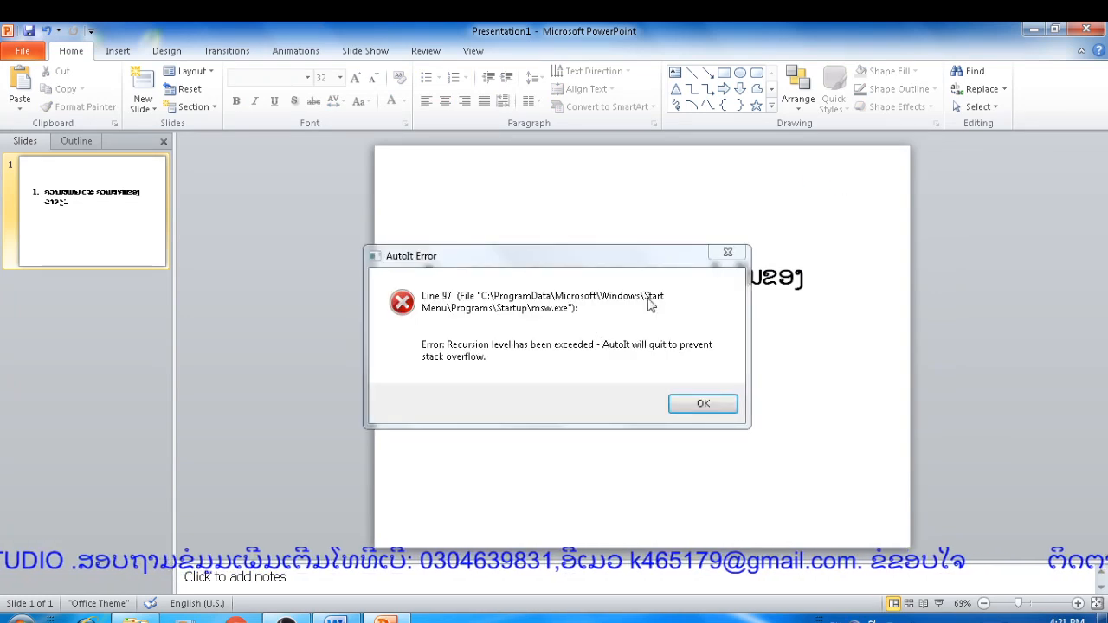
{"action": "left_click", "coordinate": [721, 255]}
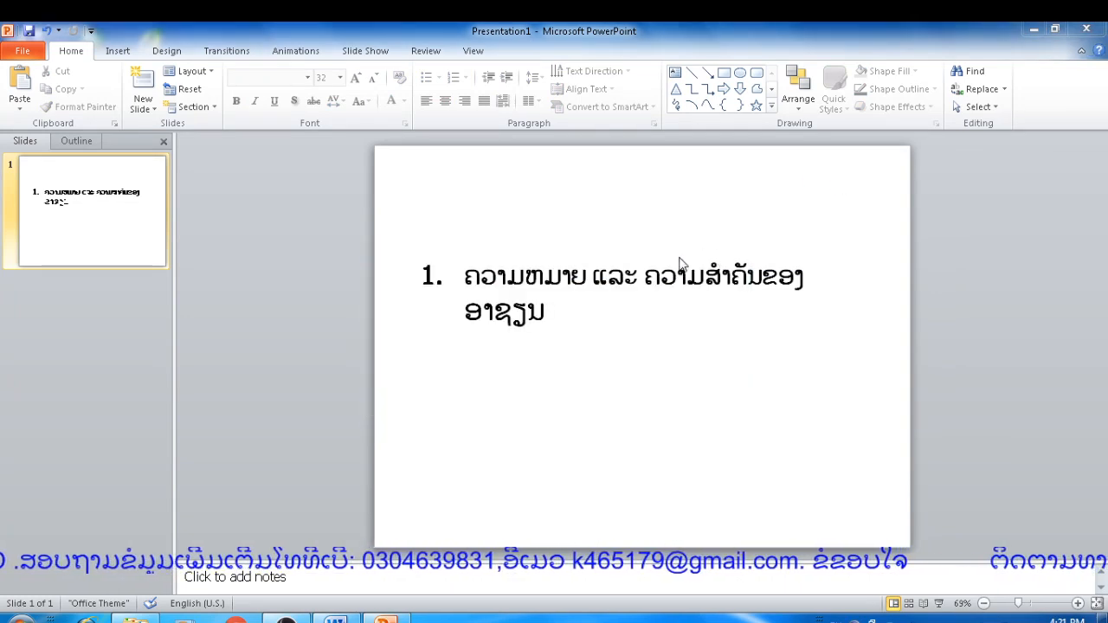
{"action": "left_click", "coordinate": [558, 319]}
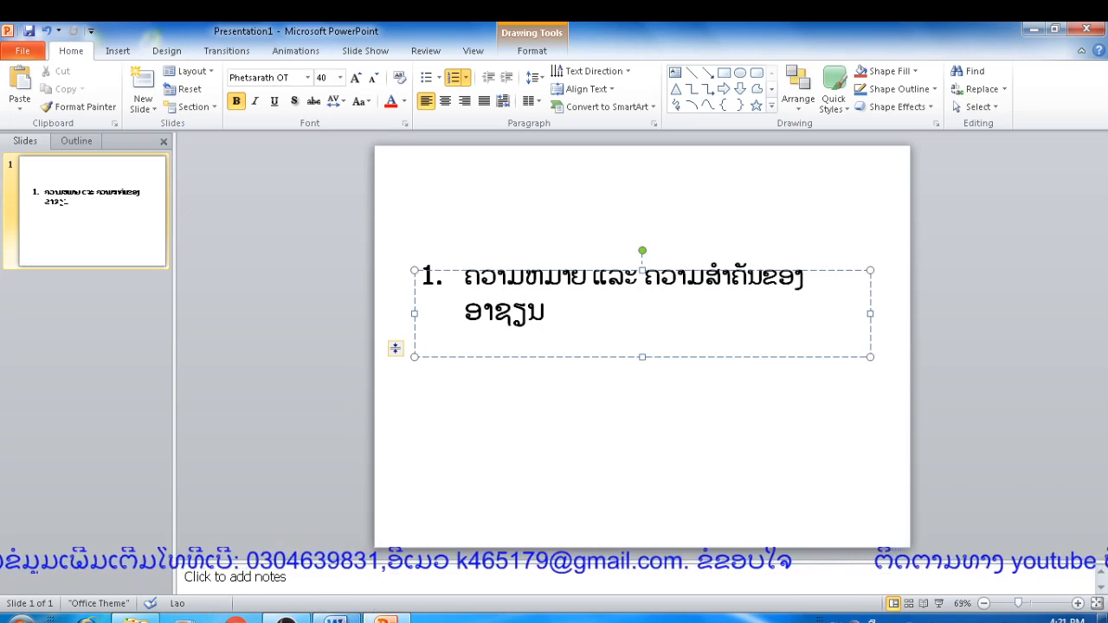
Switch to Word and copy the subheading "ຄວາມຫມາຍຂອງອາຊຽນ" above the paragraph defining ASEAN.
{"action": "key", "text": "alt+Tab"}
{"action": "left_click", "coordinate": [354, 470]}
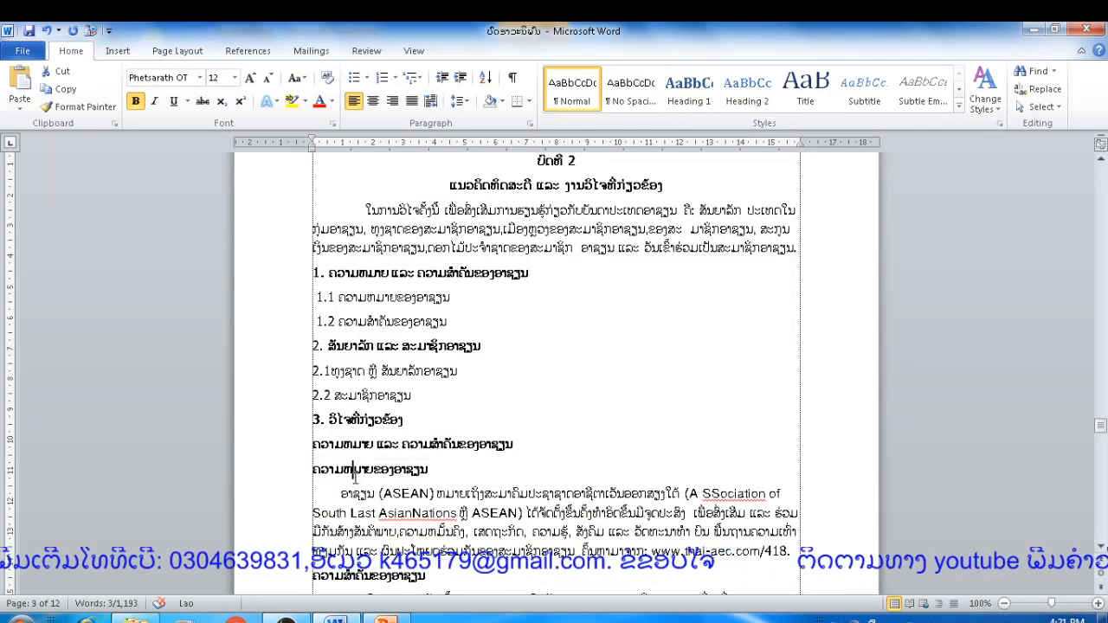
{"action": "left_click_drag", "start_coordinate": [432, 470], "coordinate": [313, 479]}
{"action": "key", "text": "ctrl+c"}
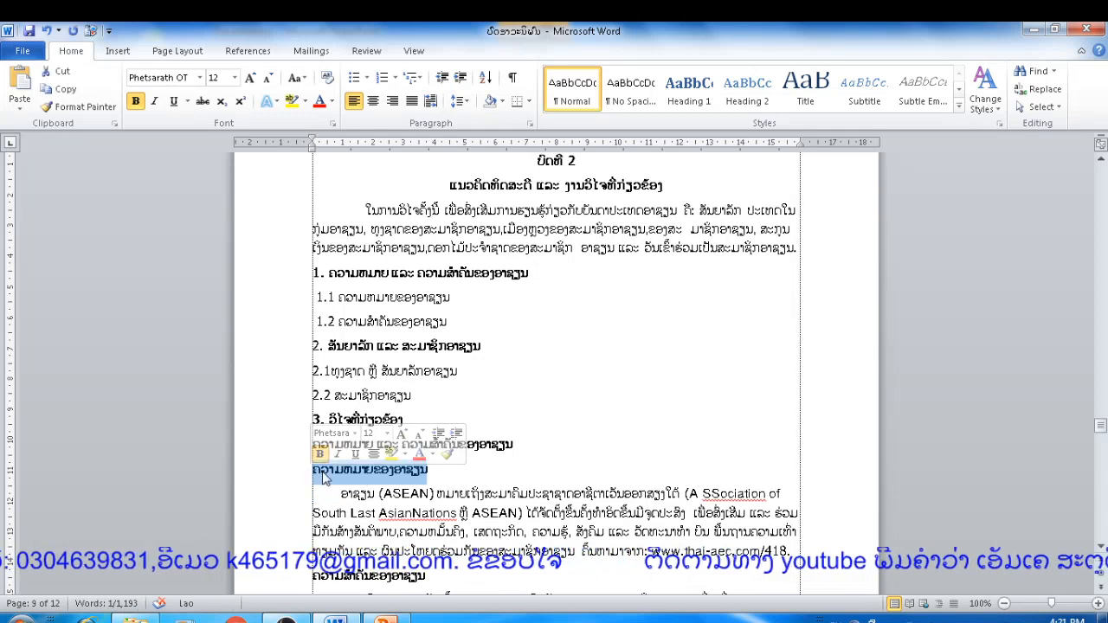
{"action": "right_click", "coordinate": [323, 473]}
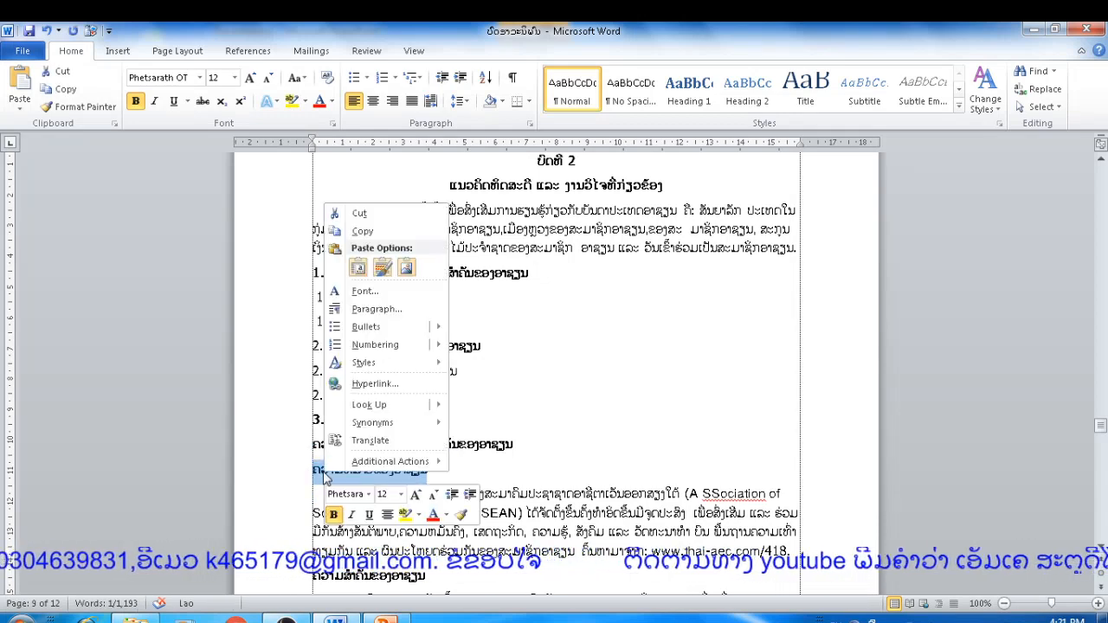
{"action": "left_click", "coordinate": [370, 232]}
Switch to PowerPoint and paste the copied subheading on a new line below the title text, using the destination theme.
{"action": "left_click", "coordinate": [387, 614]}
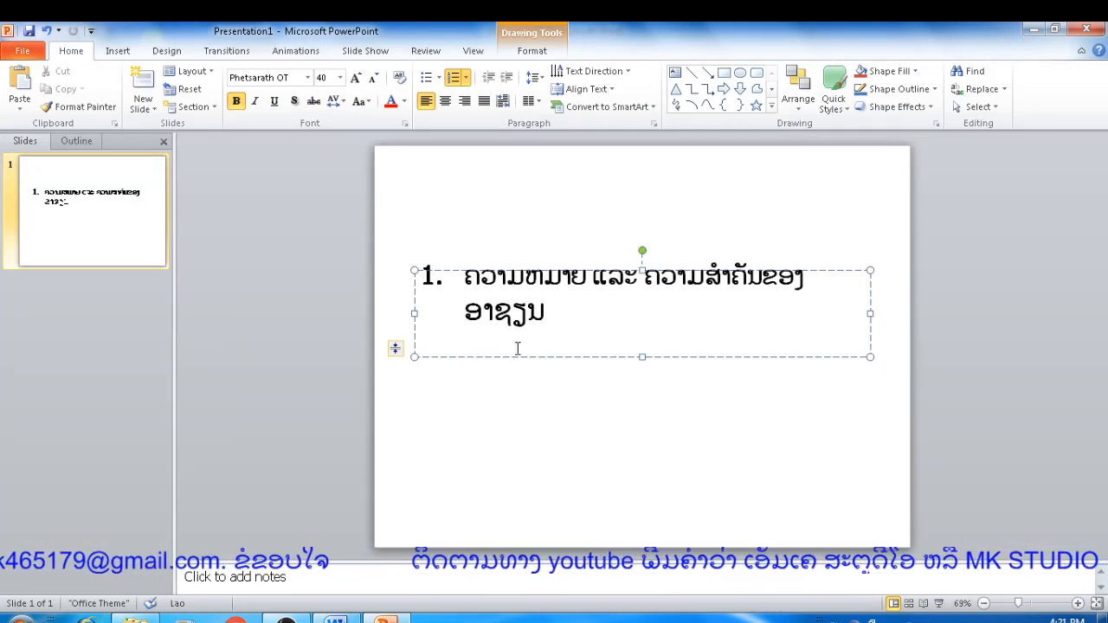
{"action": "key", "text": "Return"}
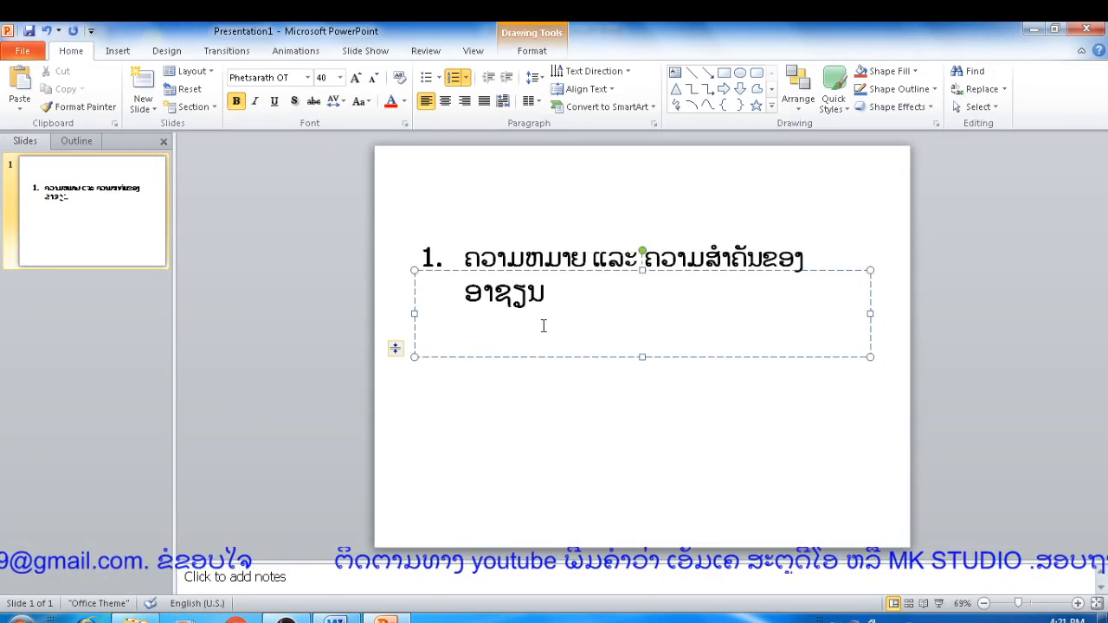
{"action": "right_click", "coordinate": [467, 334]}
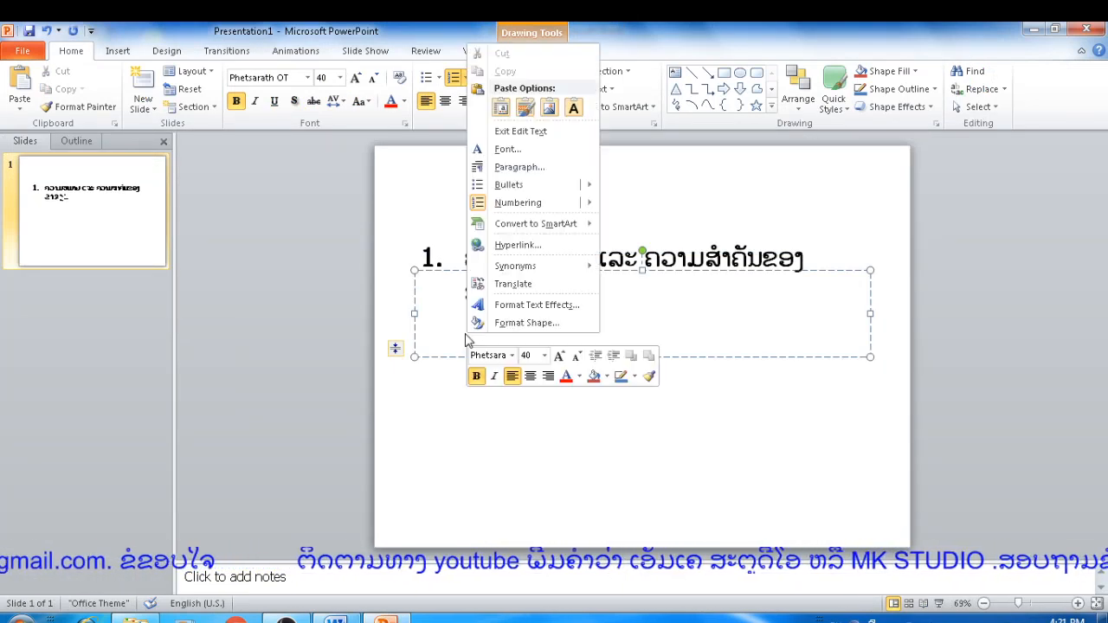
{"action": "left_click", "coordinate": [501, 107]}
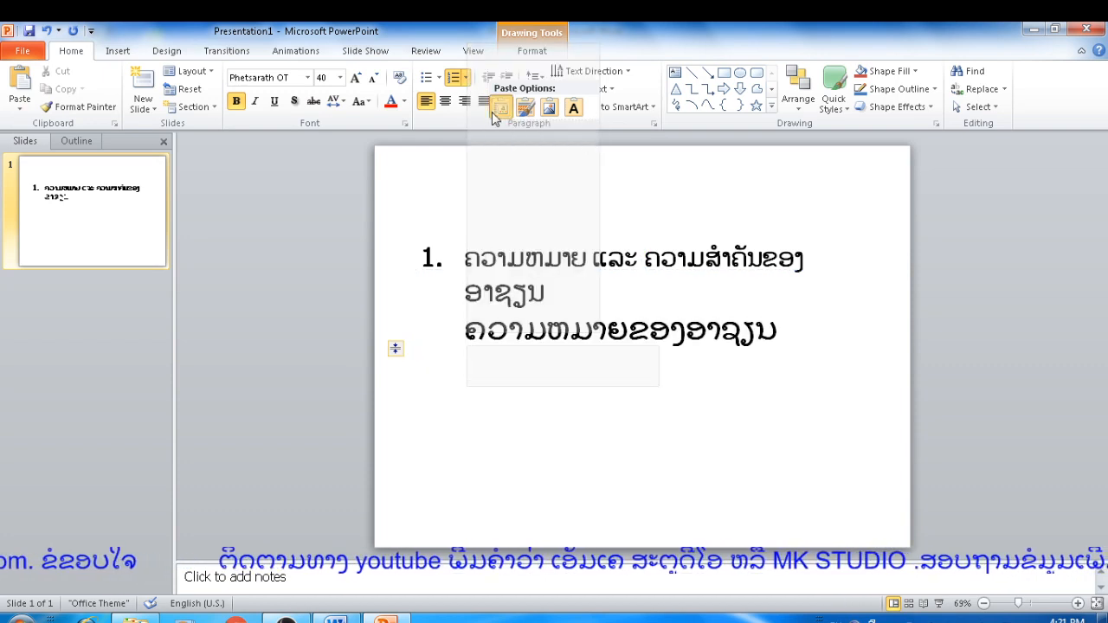
Number the pasted subheading below the title by adding "1.1" in front of its text.
{"action": "left_click", "coordinate": [453, 332]}
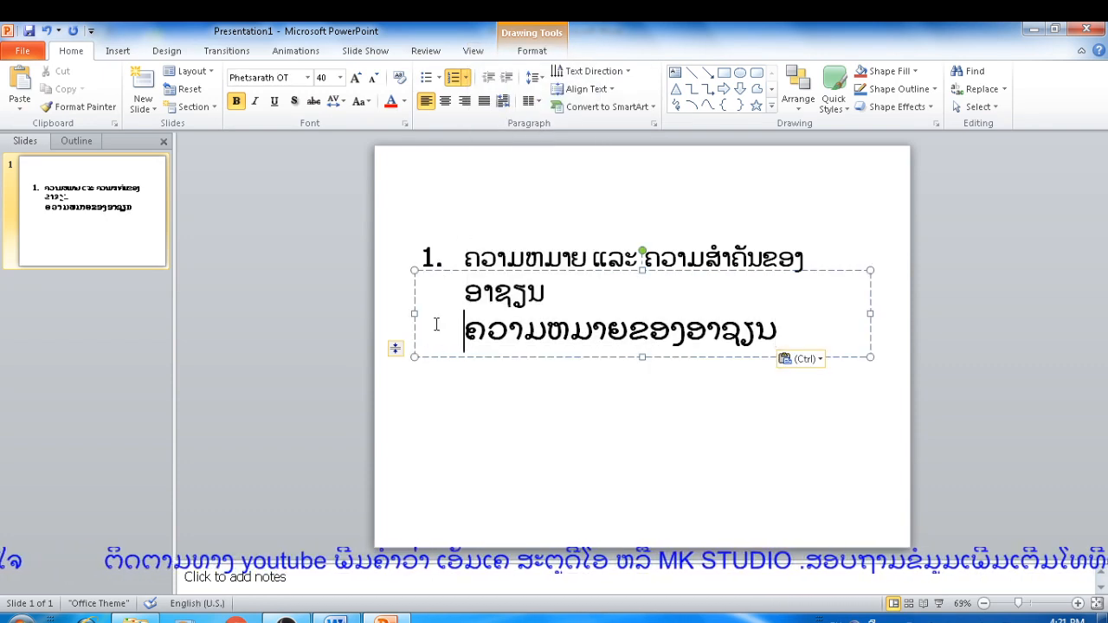
{"action": "type", "text": "1"}
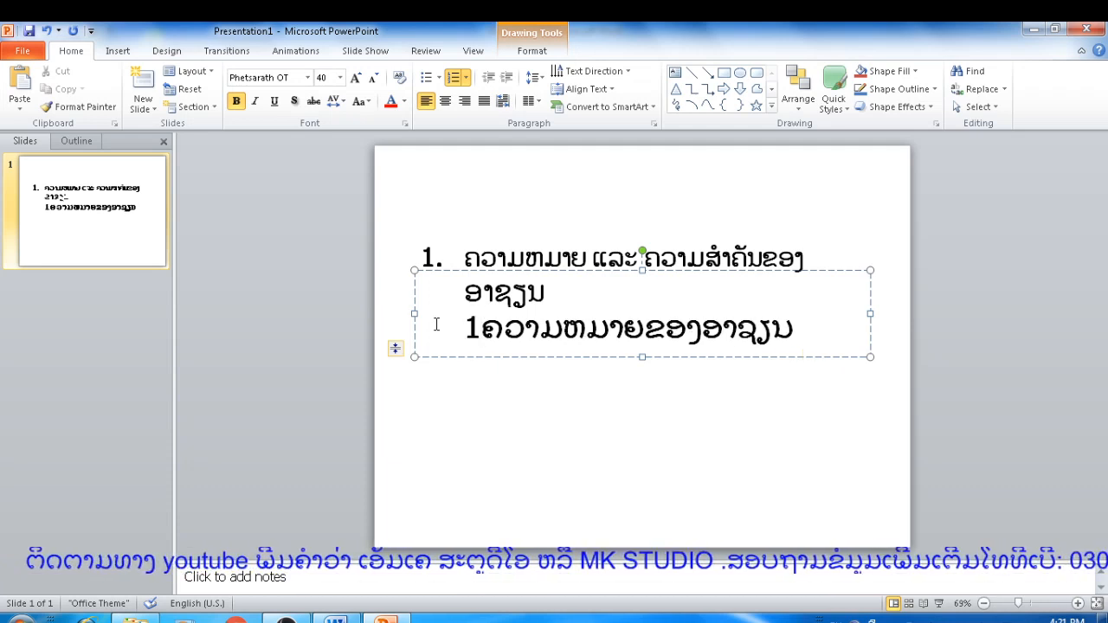
{"action": "type", "text": ".1"}
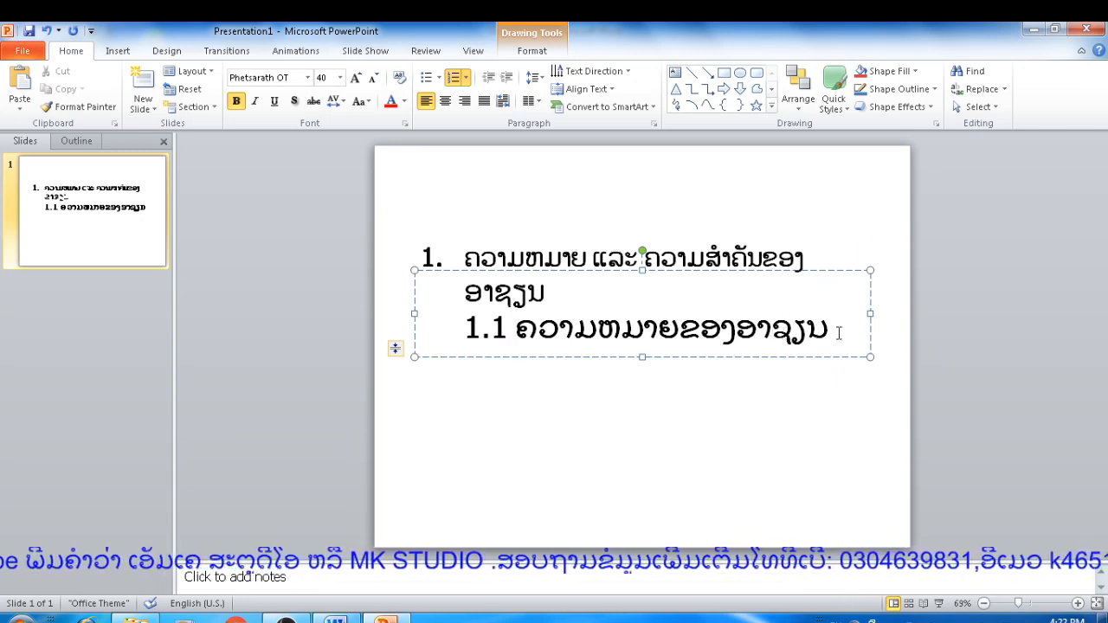
Format the whole 1.1 subheading line in the Phetsarath OT font at size 32.
{"action": "left_click_drag", "start_coordinate": [839, 333], "coordinate": [629, 356]}
{"action": "left_click_drag", "start_coordinate": [467, 357], "coordinate": [466, 355]}
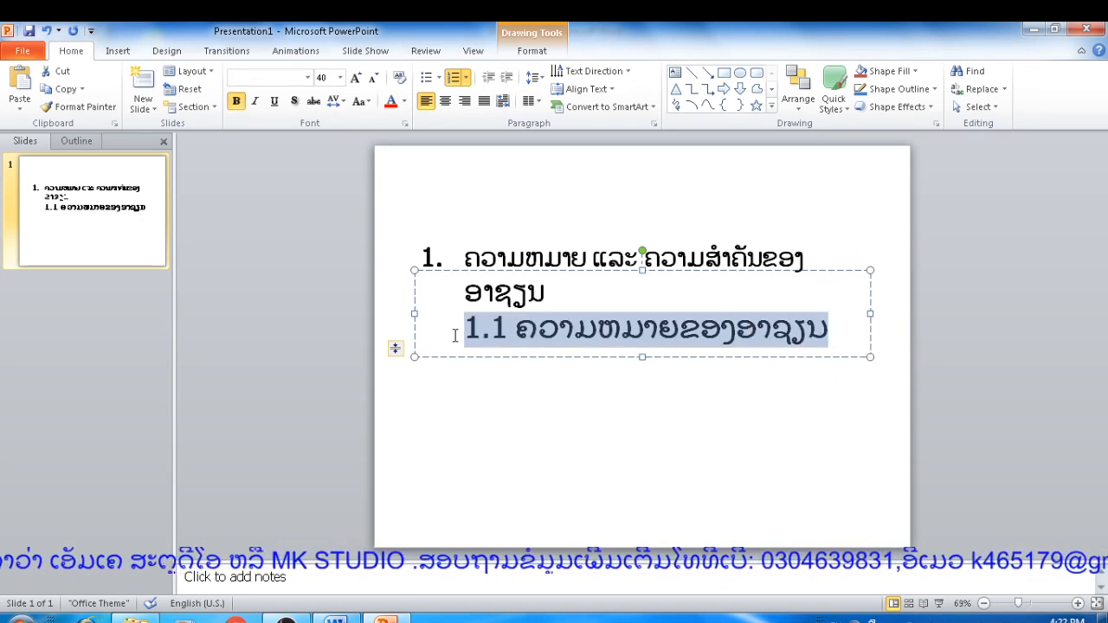
{"action": "left_click", "coordinate": [307, 78]}
{"action": "left_click", "coordinate": [286, 208]}
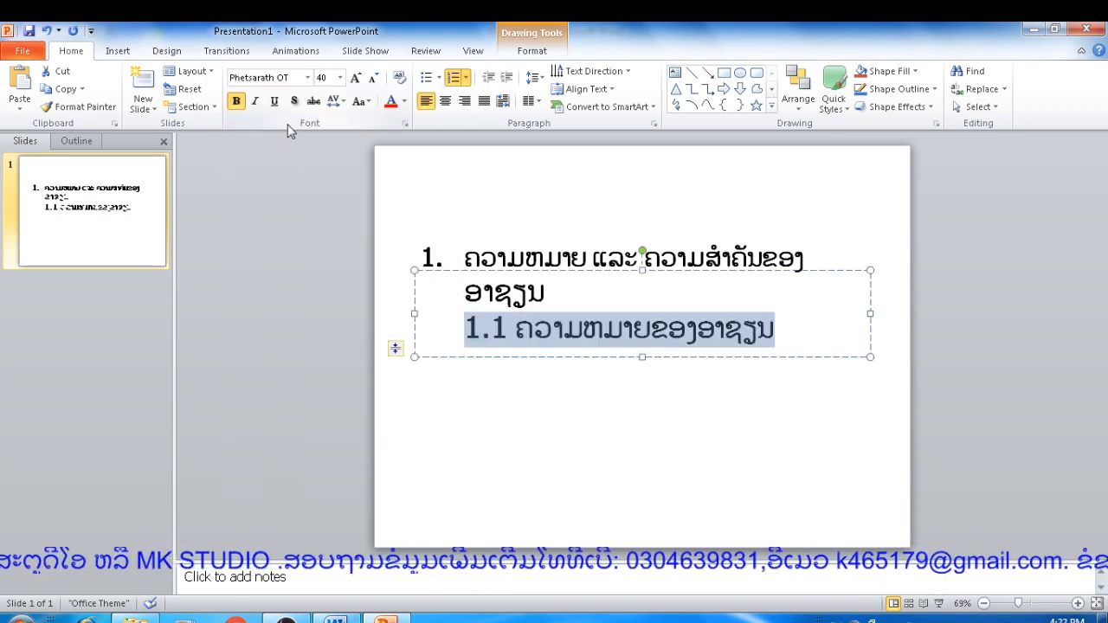
{"action": "left_click", "coordinate": [341, 78]}
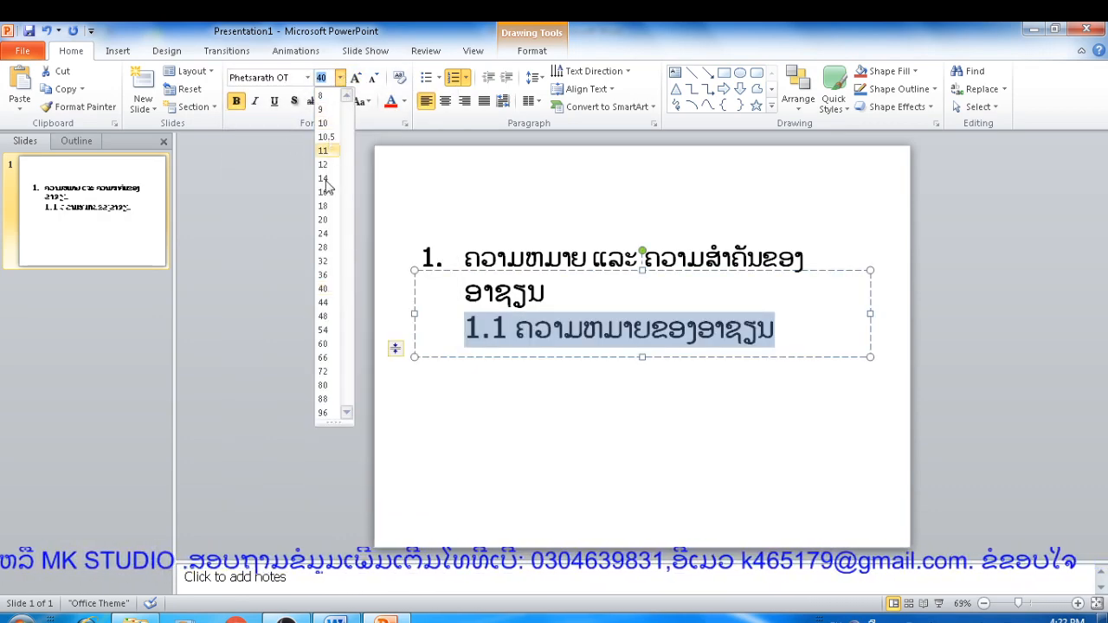
{"action": "left_click", "coordinate": [322, 262]}
Add an empty line below subheading 1.1, then switch to Word and copy the subheading "ຄວາມສຳຄັນຂອງອາຊຽນ" below the paragraph defining ASEAN.
{"action": "left_click", "coordinate": [731, 334]}
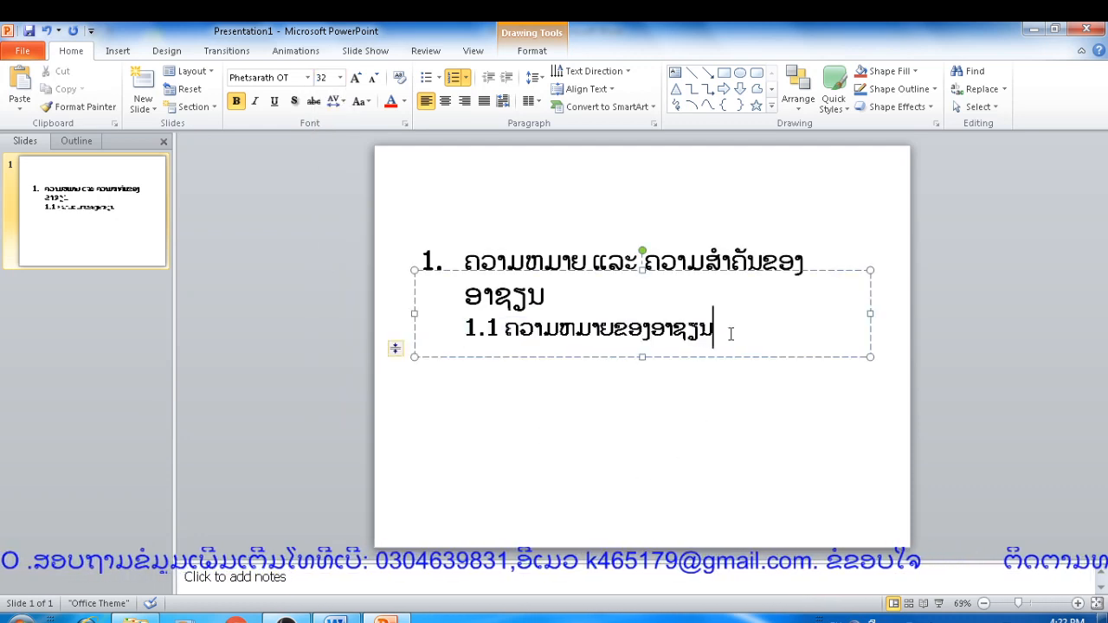
{"action": "key", "text": "Return"}
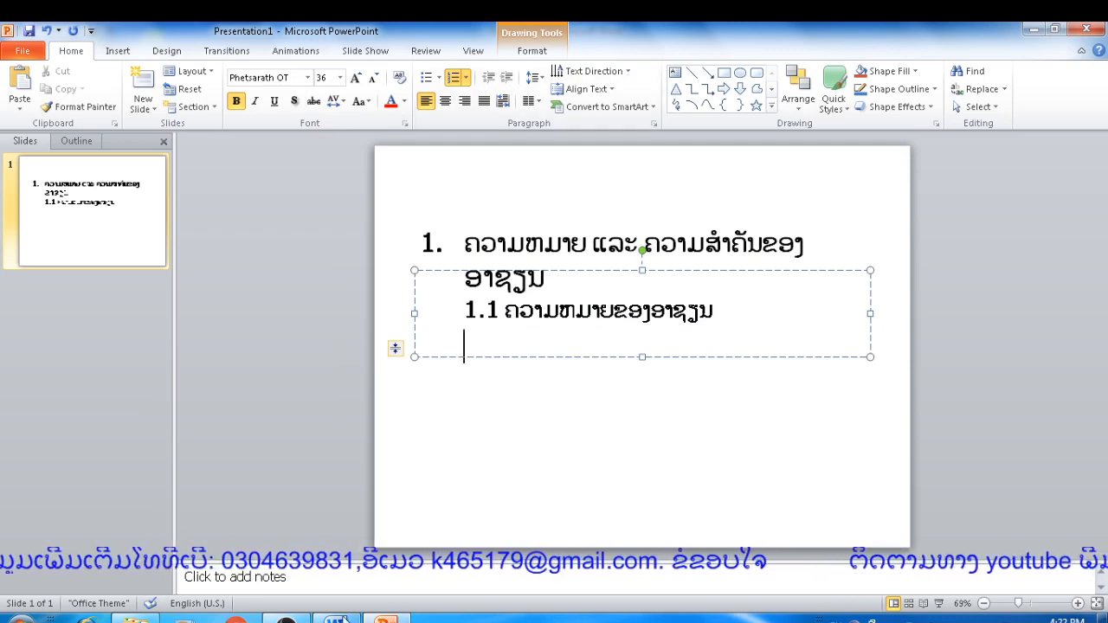
{"action": "mouse_move", "coordinate": [335, 620]}
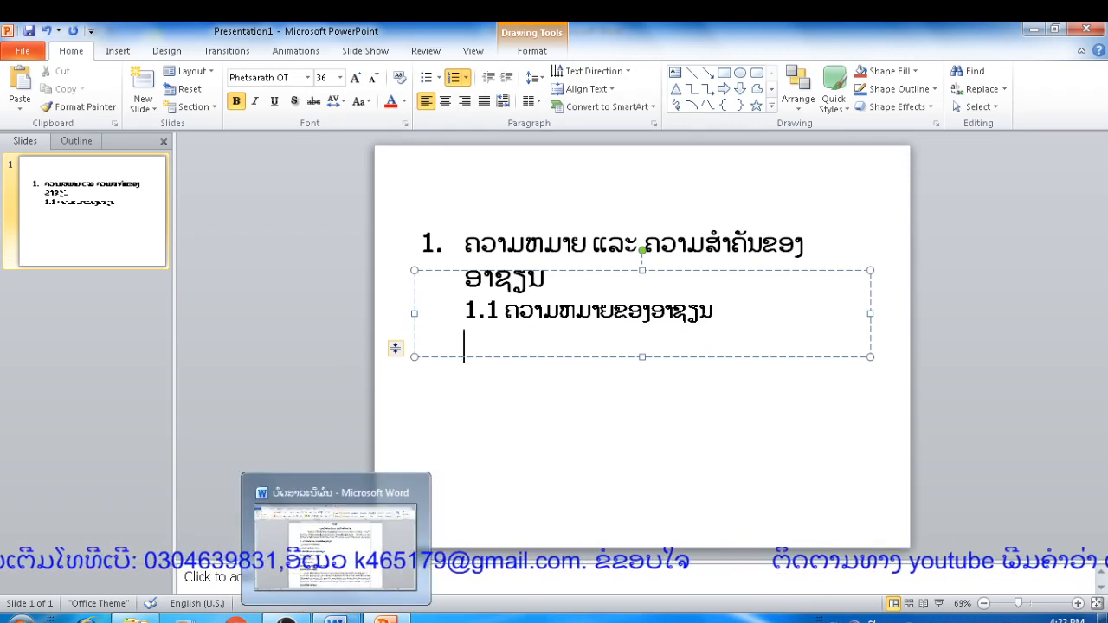
{"action": "left_click", "coordinate": [374, 512]}
{"action": "left_click", "coordinate": [436, 510]}
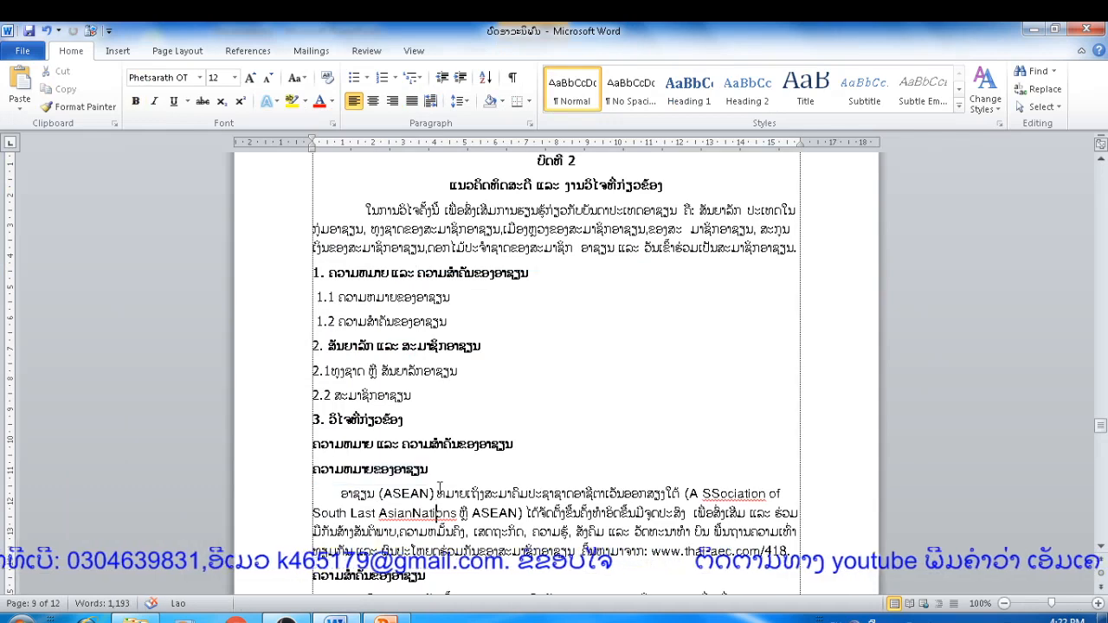
{"action": "scroll", "coordinate": [374, 442], "scroll_direction": "down", "scroll_amount": 1}
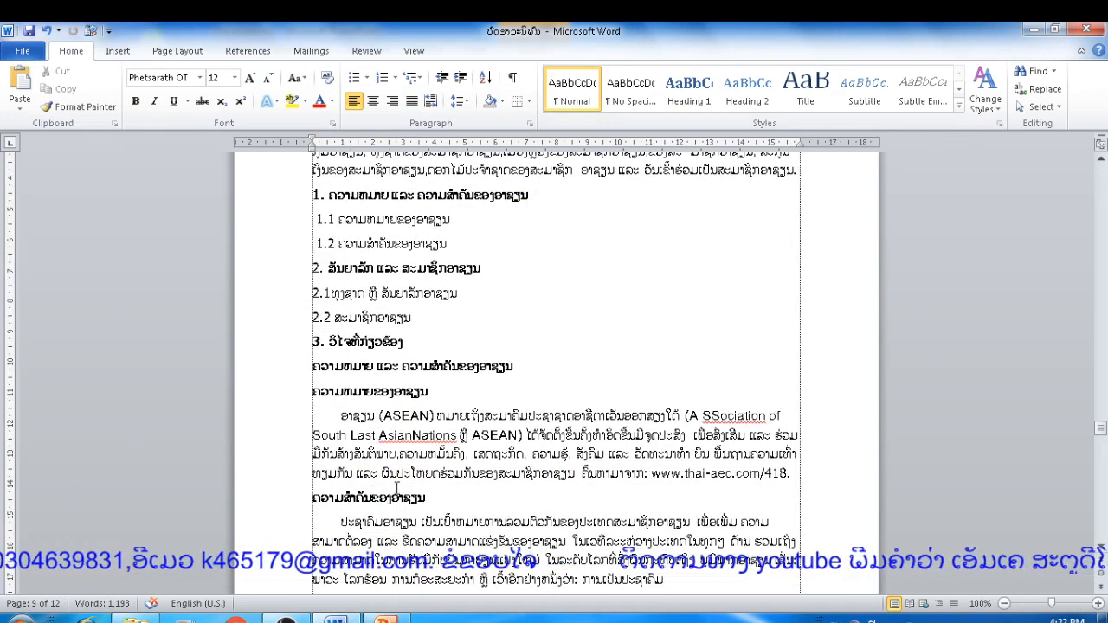
{"action": "left_click_drag", "start_coordinate": [426, 498], "coordinate": [315, 500]}
{"action": "right_click", "coordinate": [318, 500]}
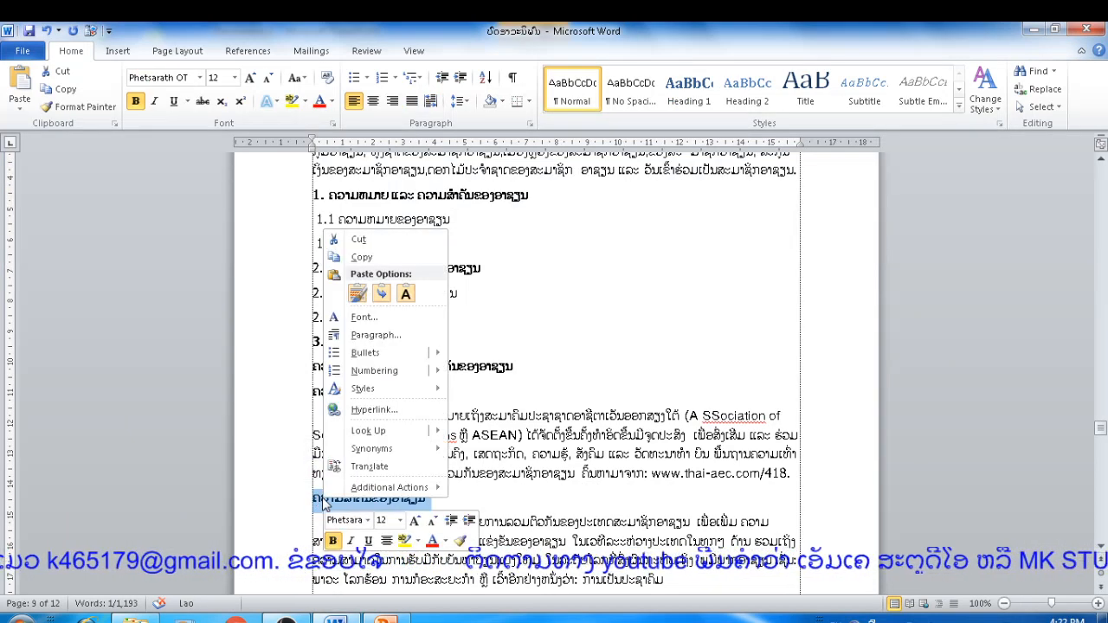
{"action": "left_click", "coordinate": [360, 260]}
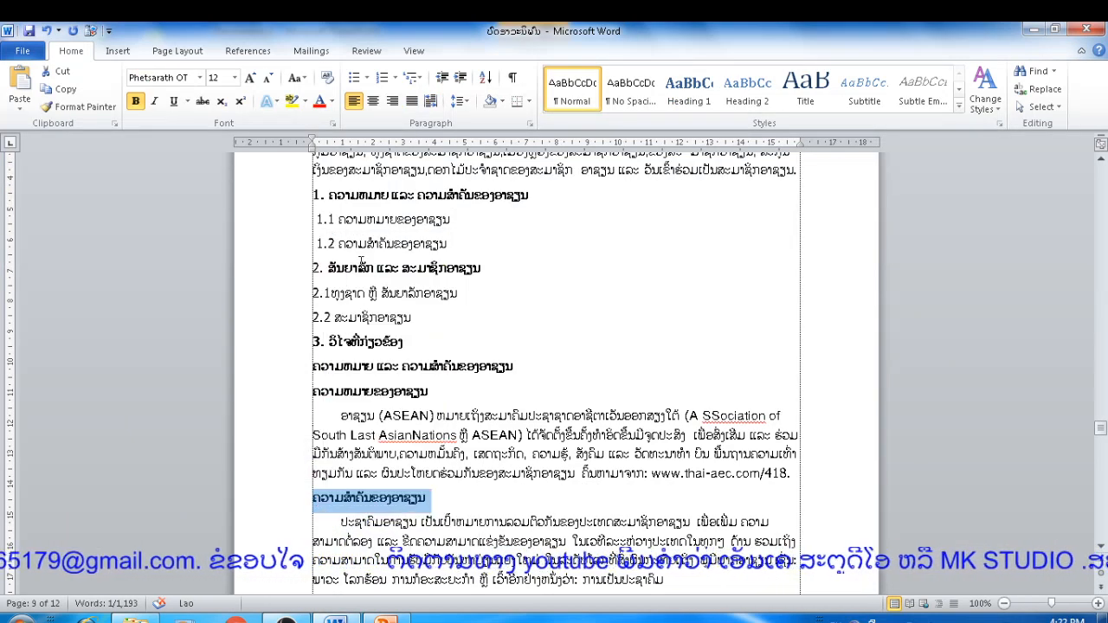
Switch to PowerPoint, paste the copied subheading below the 1.1 line using the destination theme, and number it "1.2".
{"action": "left_click", "coordinate": [383, 620]}
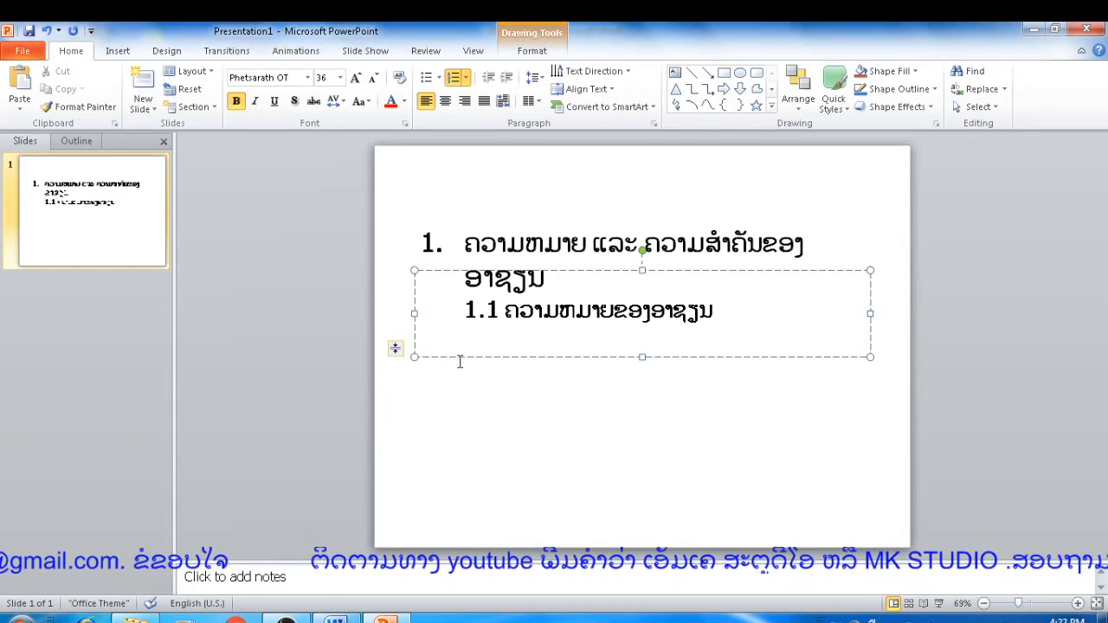
{"action": "right_click", "coordinate": [480, 340]}
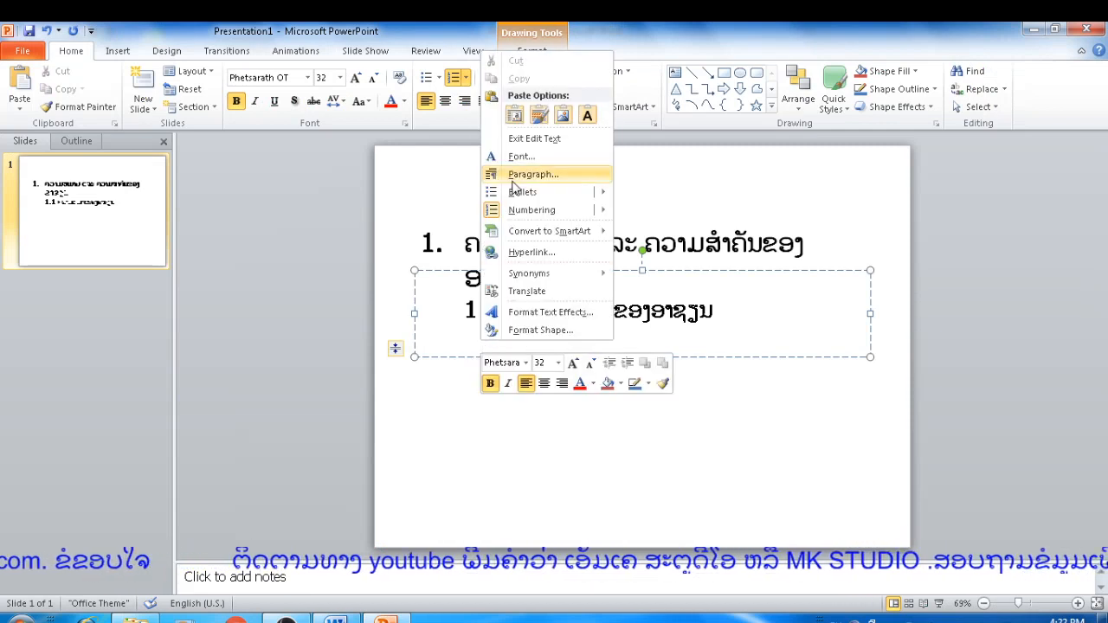
{"action": "left_click", "coordinate": [514, 118]}
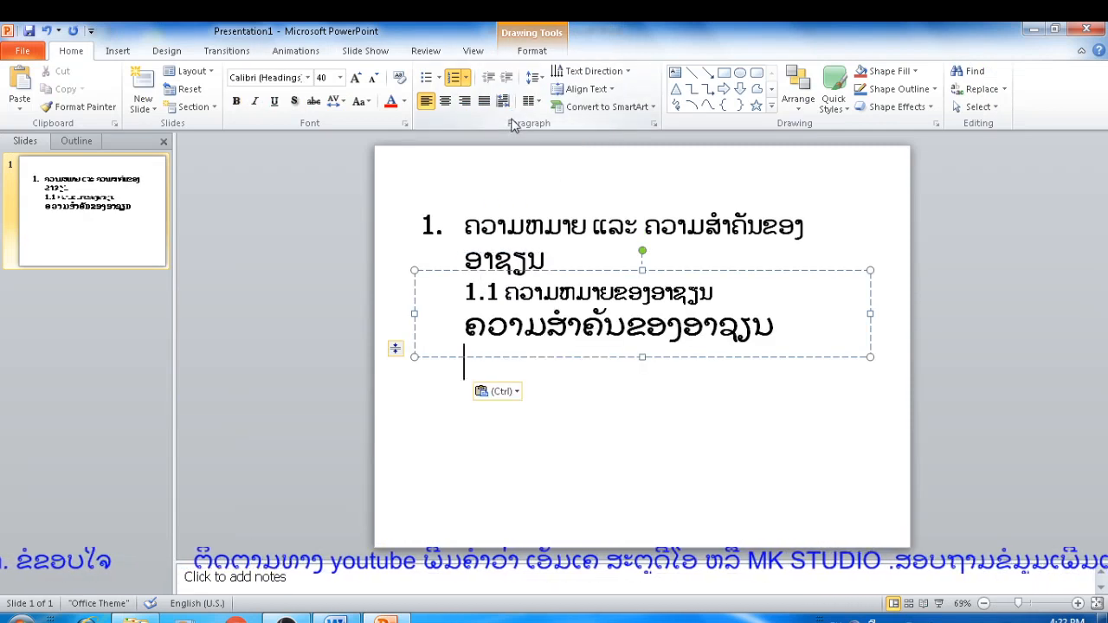
{"action": "left_click", "coordinate": [457, 329]}
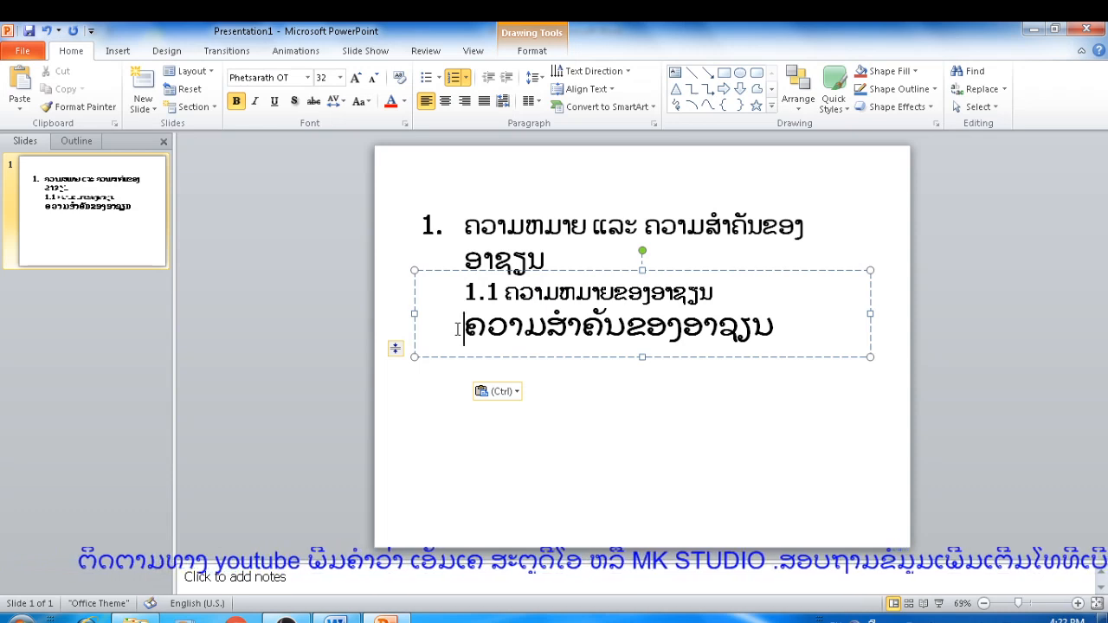
{"action": "type", "text": "1.2"}
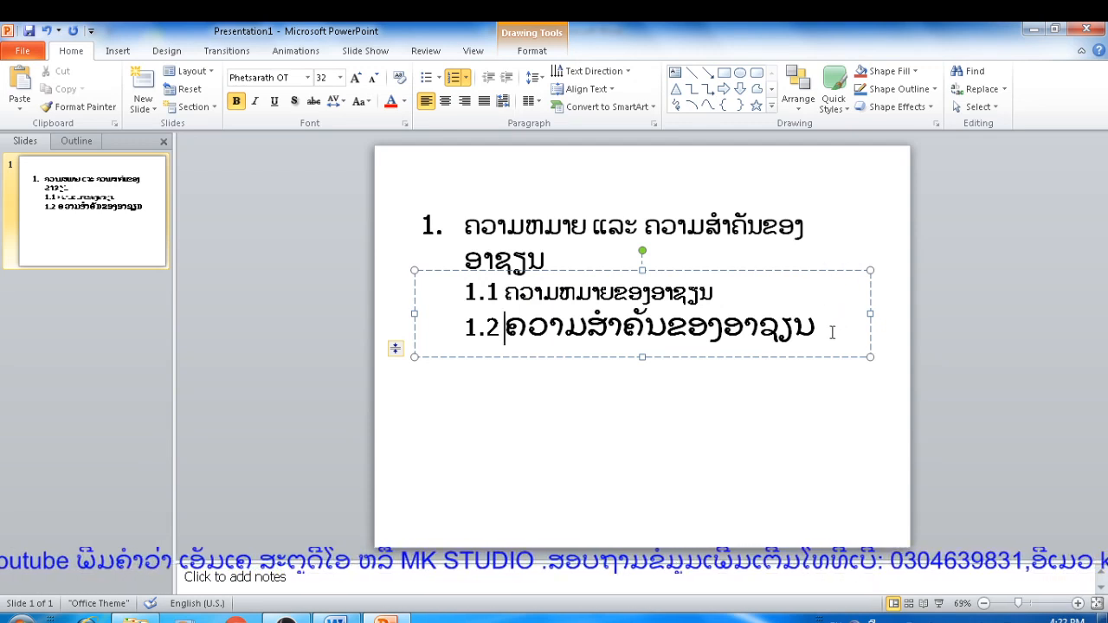
Format the whole 1.2 subheading line in Phetsarath OT at size 32 and deselect the text box.
{"action": "left_click_drag", "start_coordinate": [832, 331], "coordinate": [464, 327]}
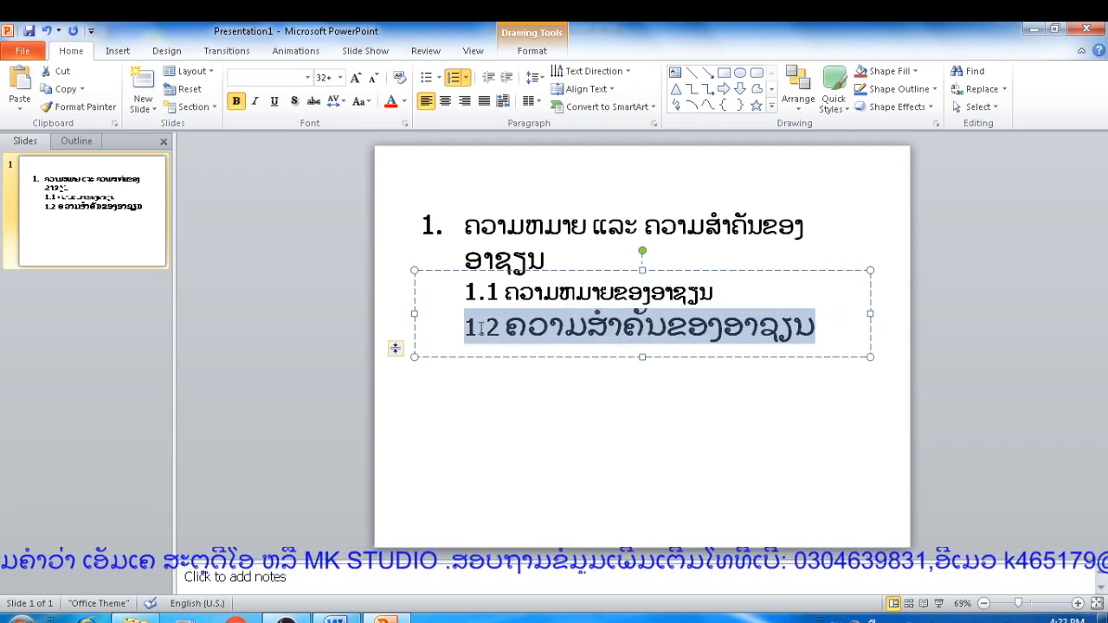
{"action": "left_click", "coordinate": [310, 81]}
{"action": "left_click", "coordinate": [298, 209]}
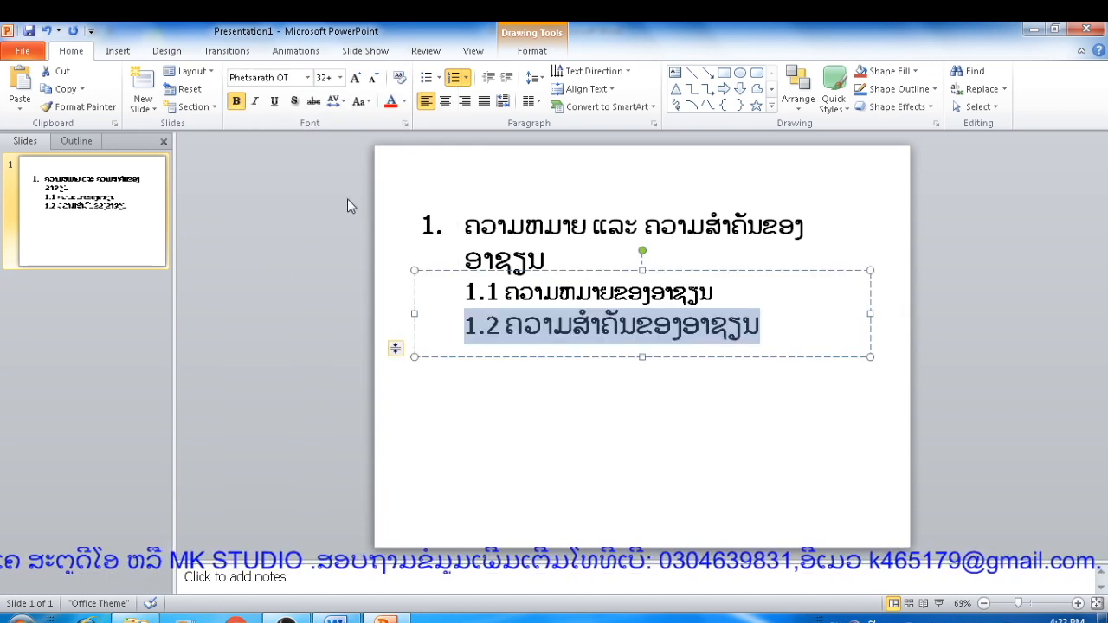
{"action": "left_click", "coordinate": [341, 80]}
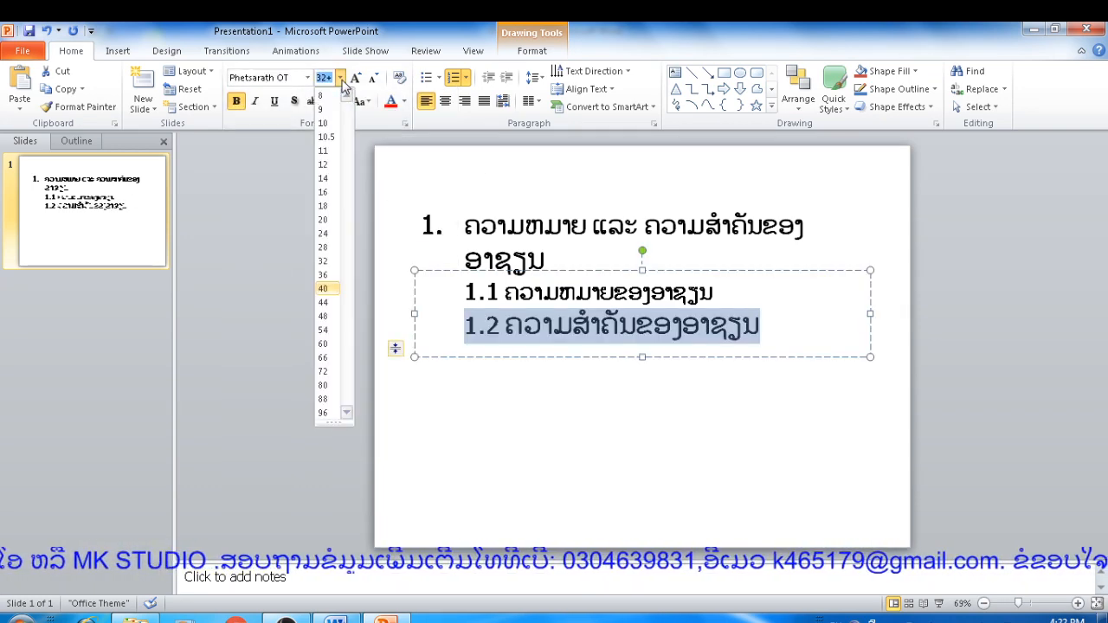
{"action": "left_click", "coordinate": [328, 265]}
{"action": "left_click", "coordinate": [617, 377]}
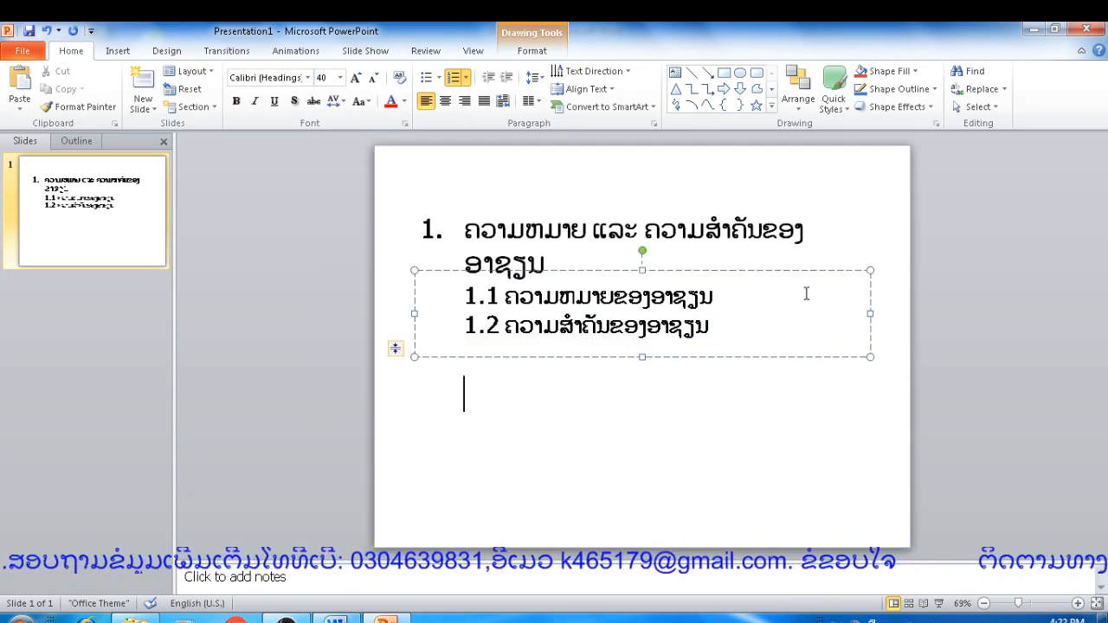
{"action": "left_click", "coordinate": [828, 232]}
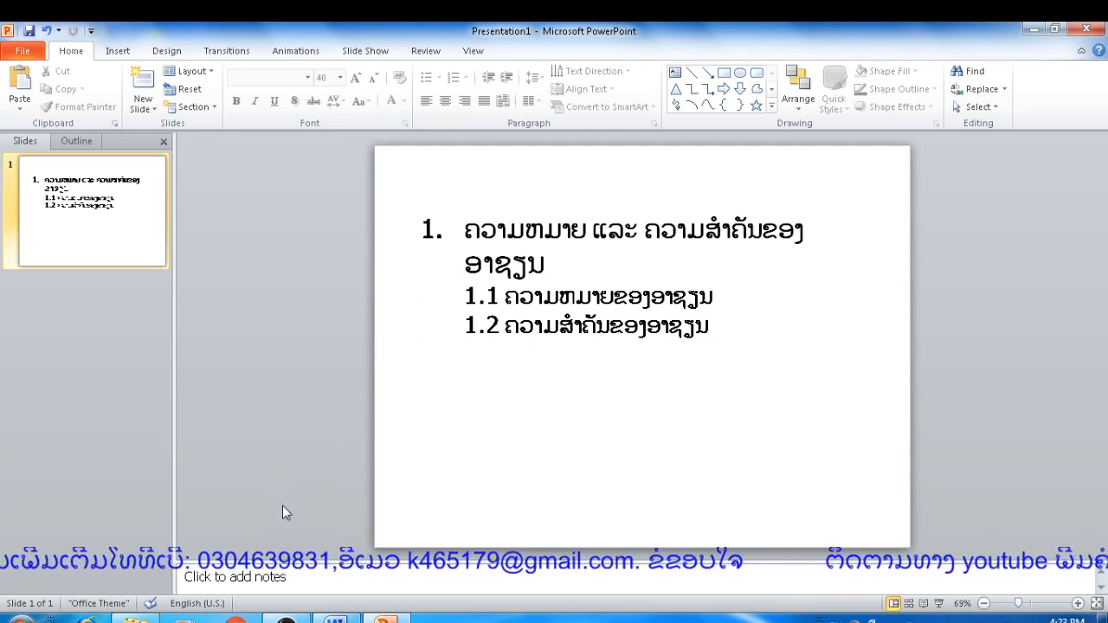
Switch to Word and copy the full paragraph defining ASEAN under the heading "ຄວາມຫມາຍຂອງອາຊຽນ".
{"action": "mouse_move", "coordinate": [335, 620]}
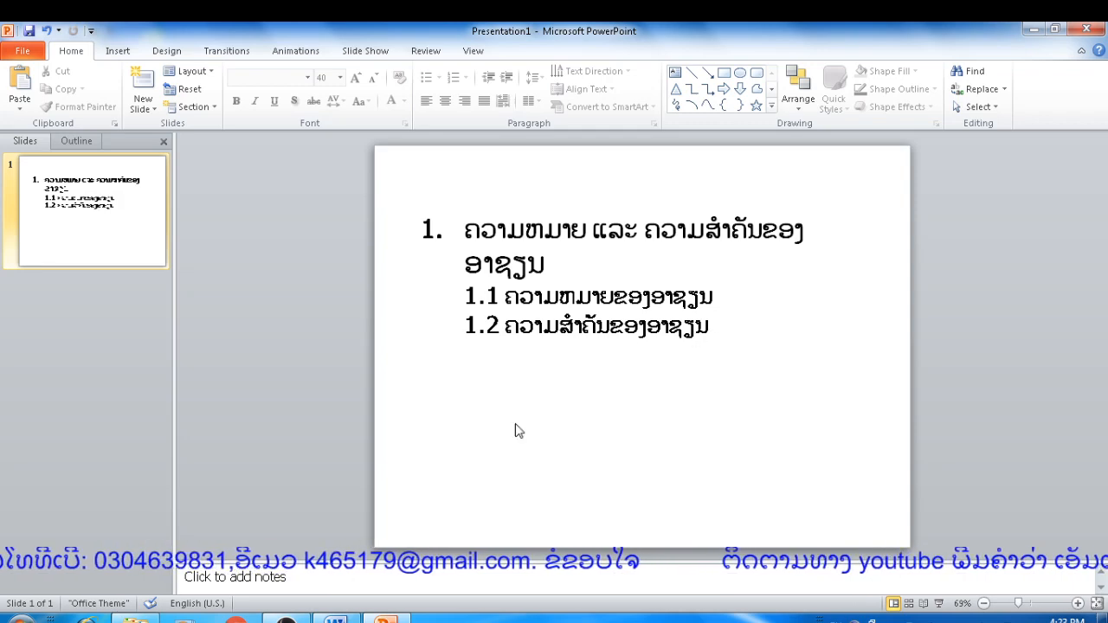
{"action": "key", "text": "alt+Tab"}
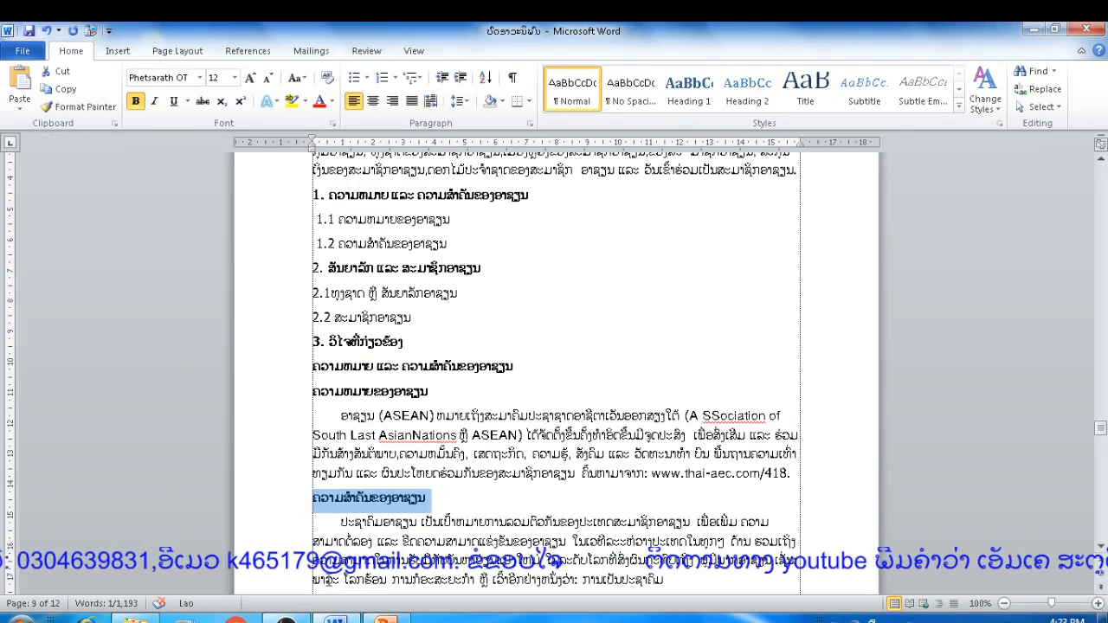
{"action": "left_click", "coordinate": [375, 456]}
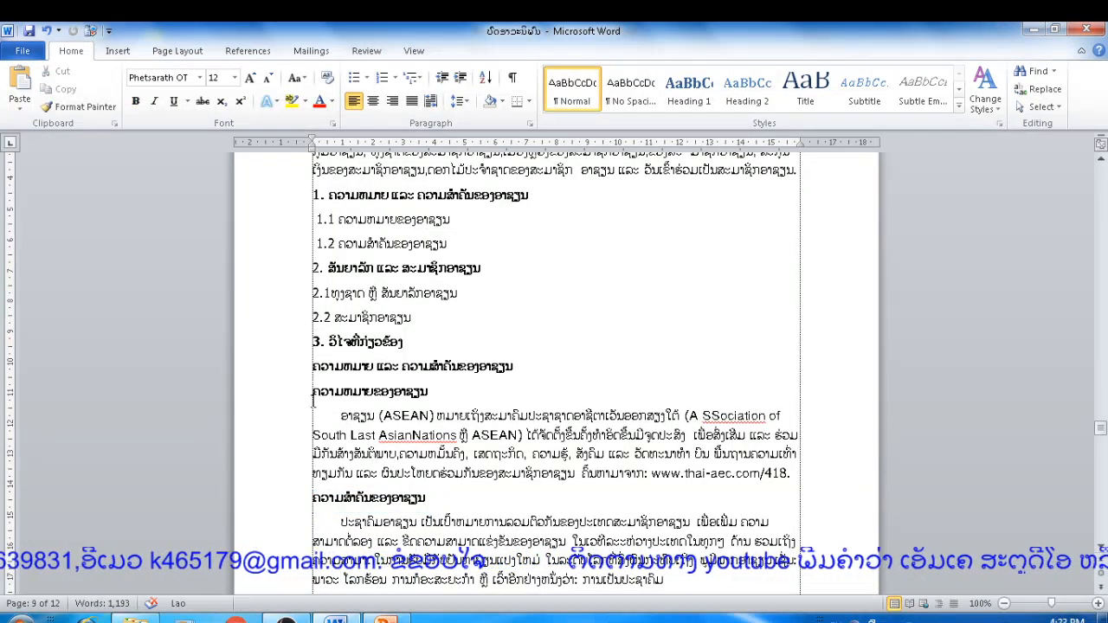
{"action": "left_click_drag", "start_coordinate": [337, 420], "coordinate": [793, 468]}
{"action": "right_click", "coordinate": [710, 449]}
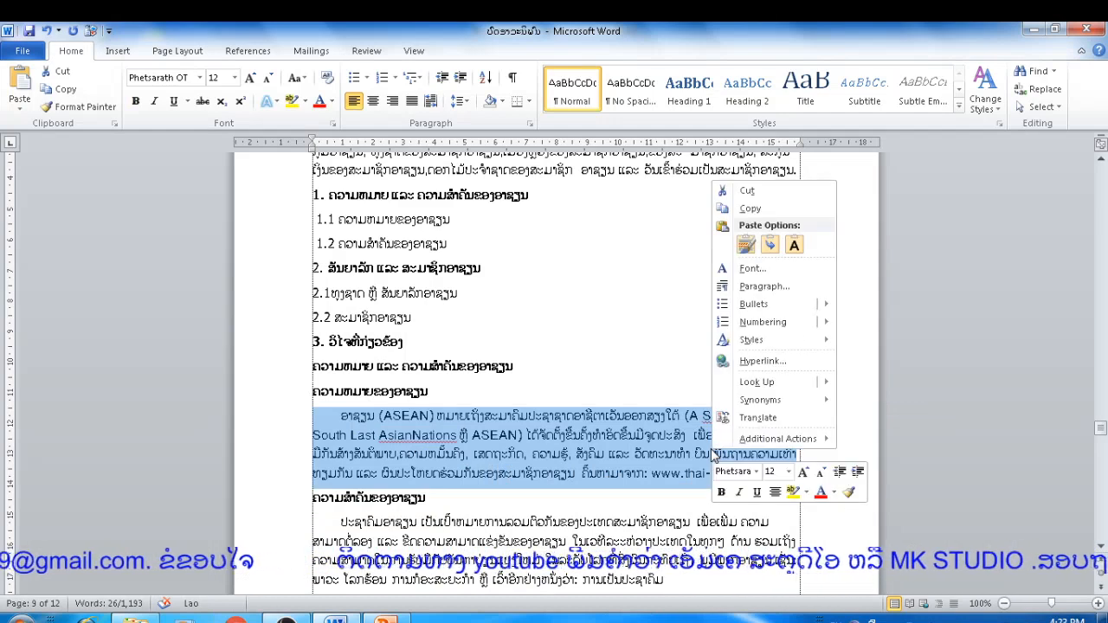
{"action": "left_click", "coordinate": [748, 210]}
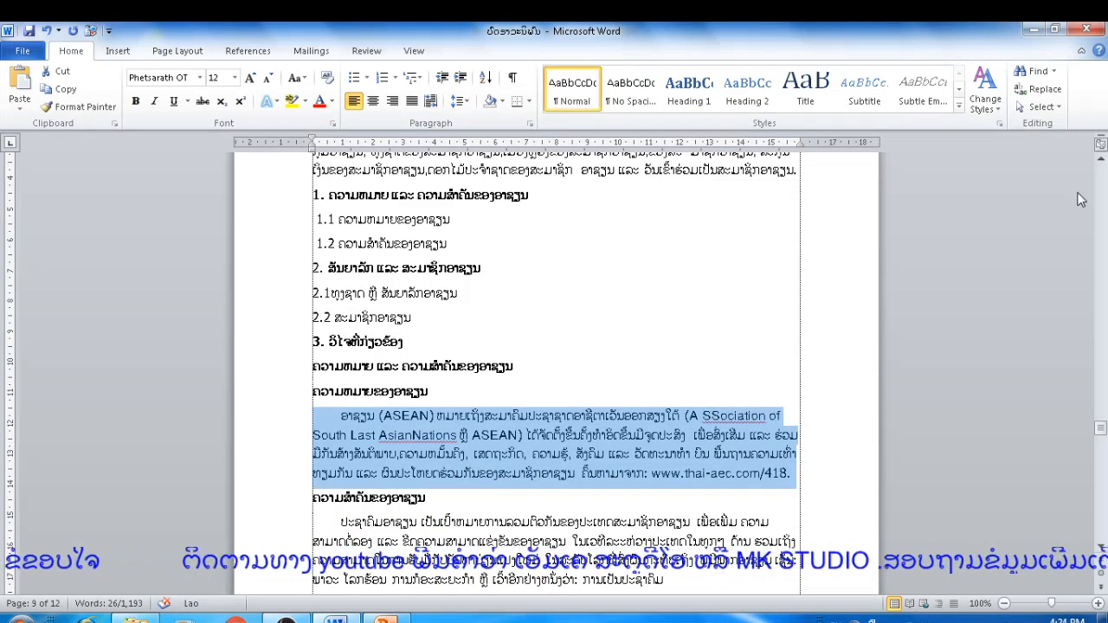
Minimize the open windows, start a new blank Word document, and paste the ASEAN paragraph with an empty line above it.
{"action": "left_click", "coordinate": [1034, 33]}
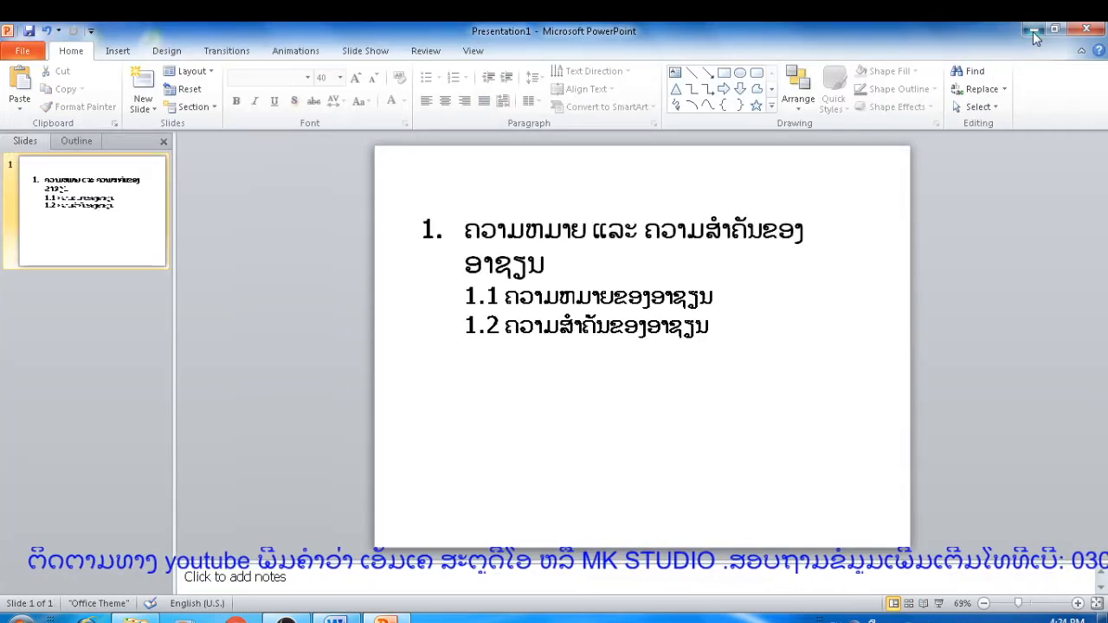
{"action": "left_click", "coordinate": [1033, 33]}
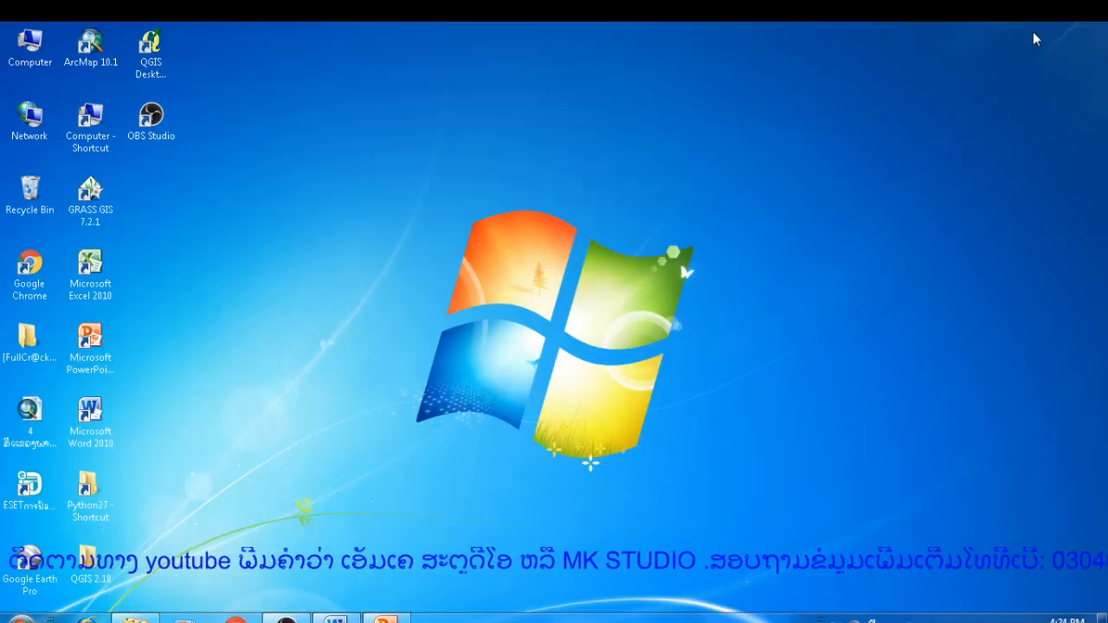
{"action": "double_click", "coordinate": [77, 433]}
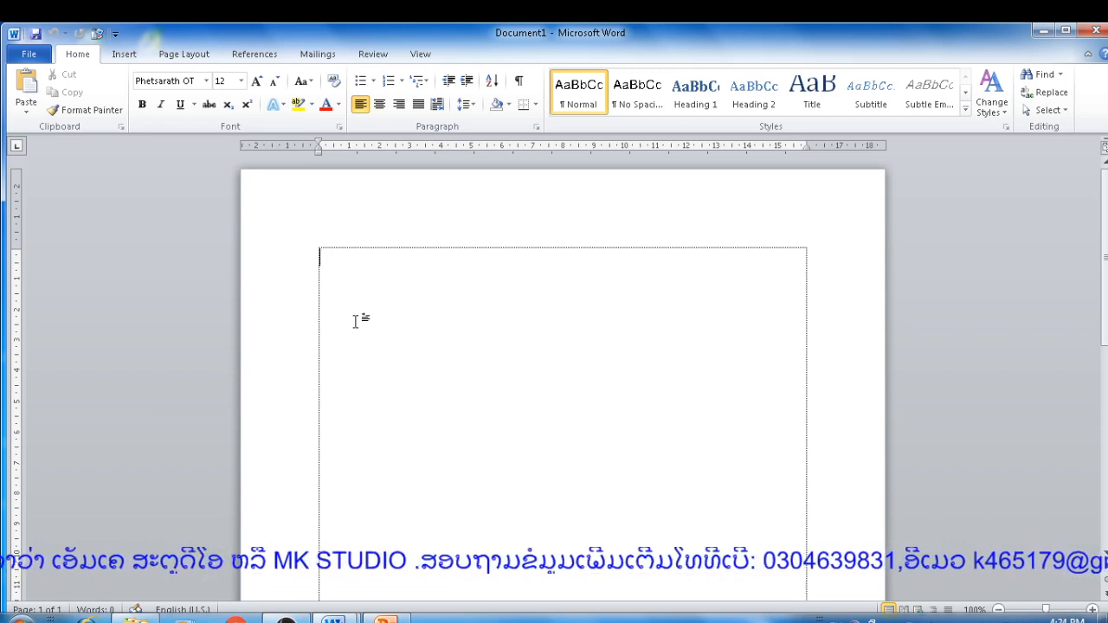
{"action": "key", "text": "ctrl+v"}
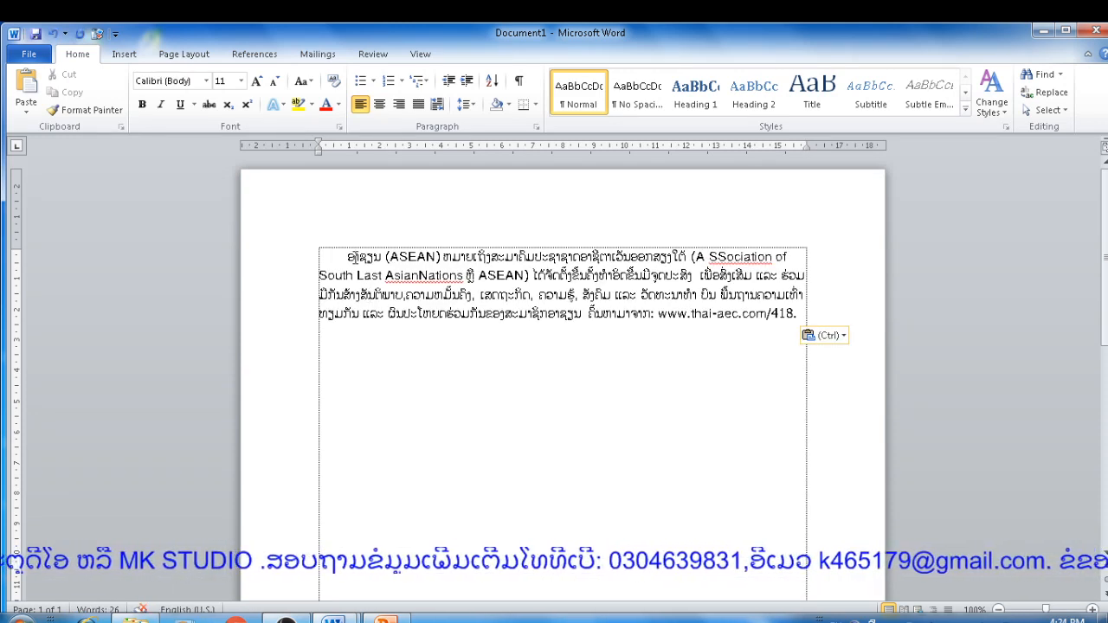
{"action": "left_click", "coordinate": [326, 257]}
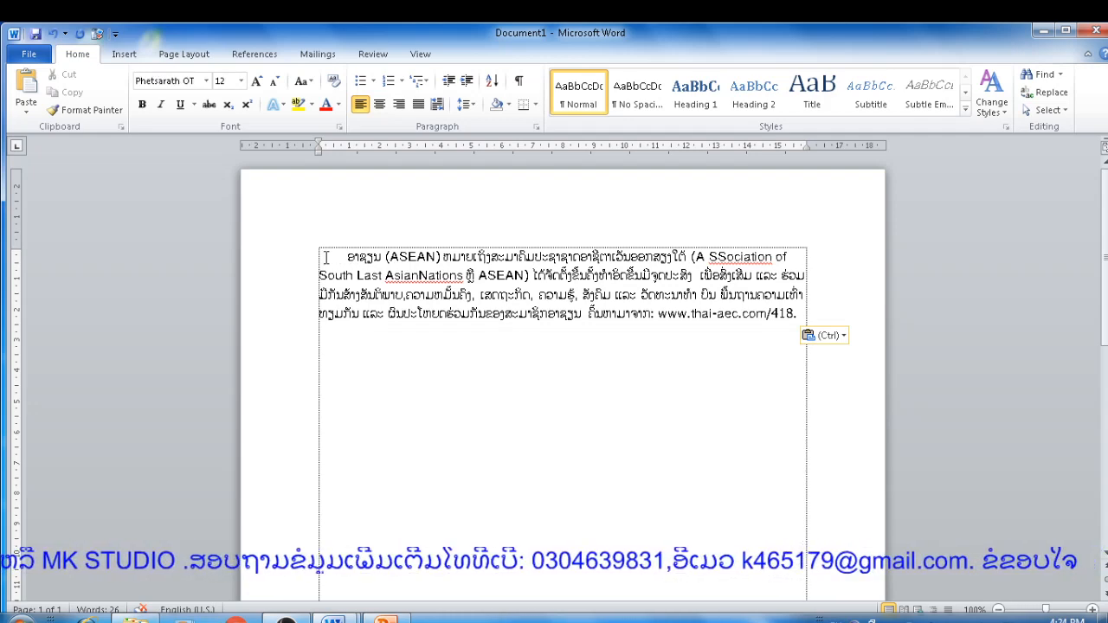
{"action": "key", "text": "Return"}
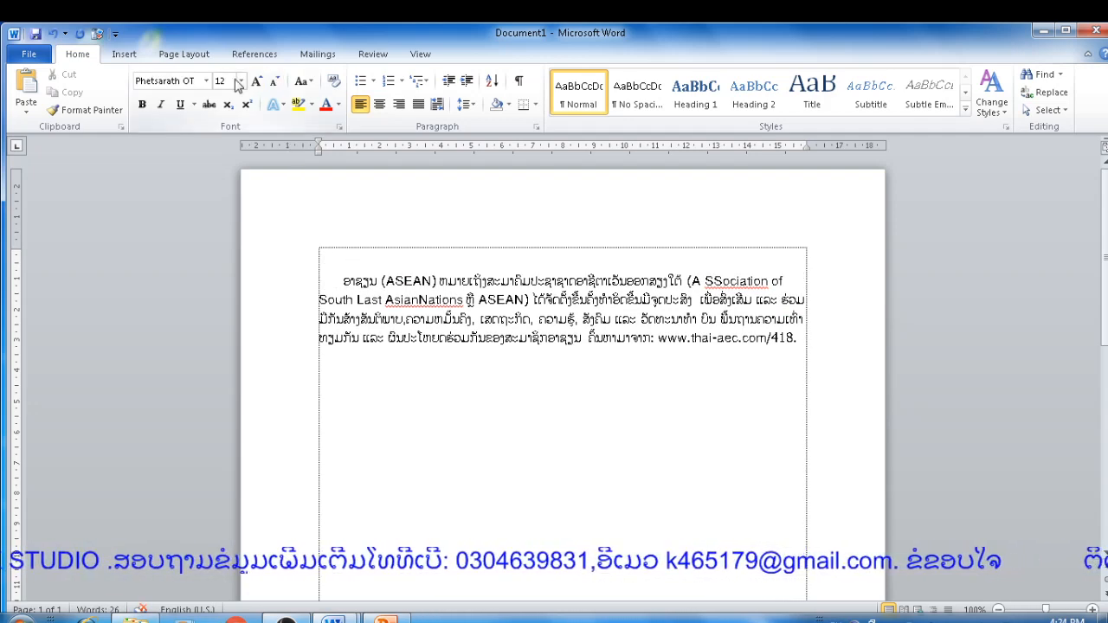
Save the new document as "ຄວາມໝາຍອາຊຽນ" in Word Document format on the New Volume (F:) drive.
{"action": "left_click", "coordinate": [35, 60]}
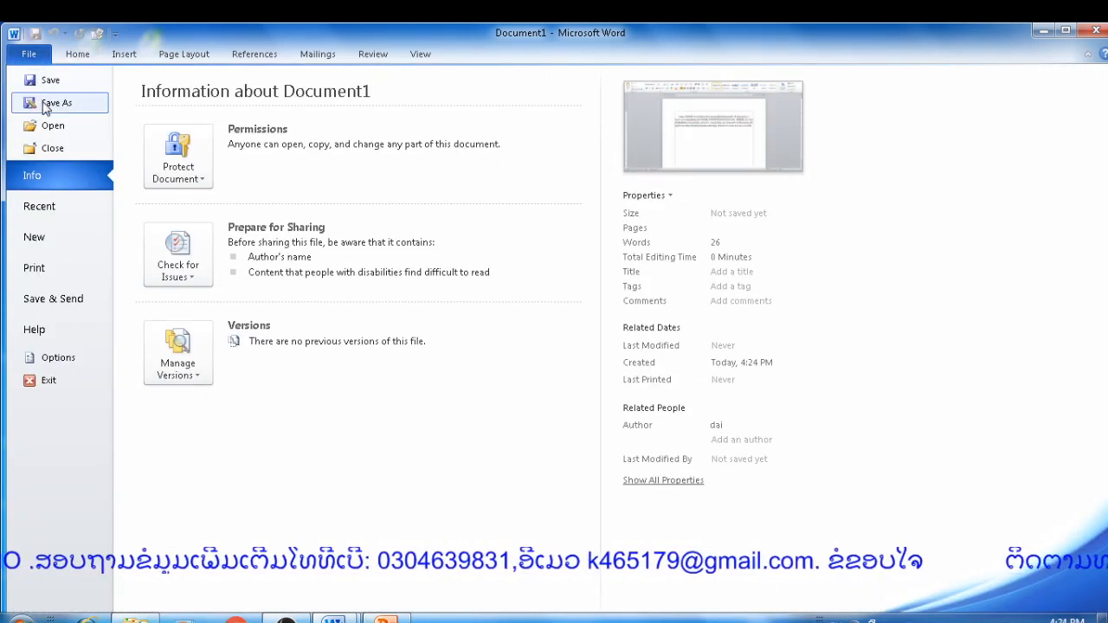
{"action": "left_click", "coordinate": [43, 101]}
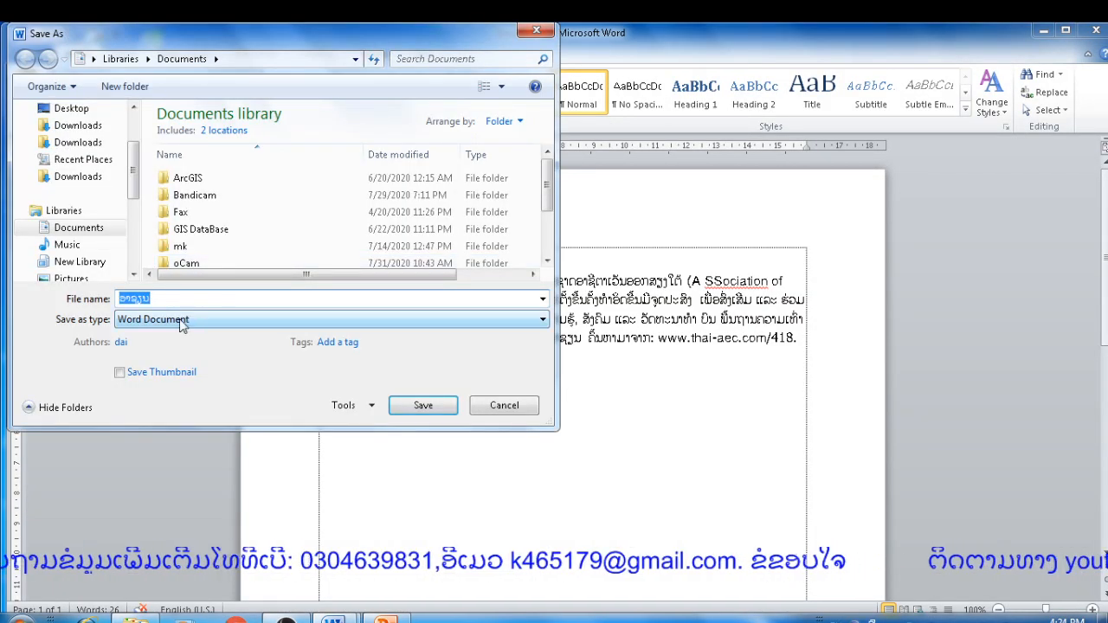
{"action": "left_click", "coordinate": [160, 299]}
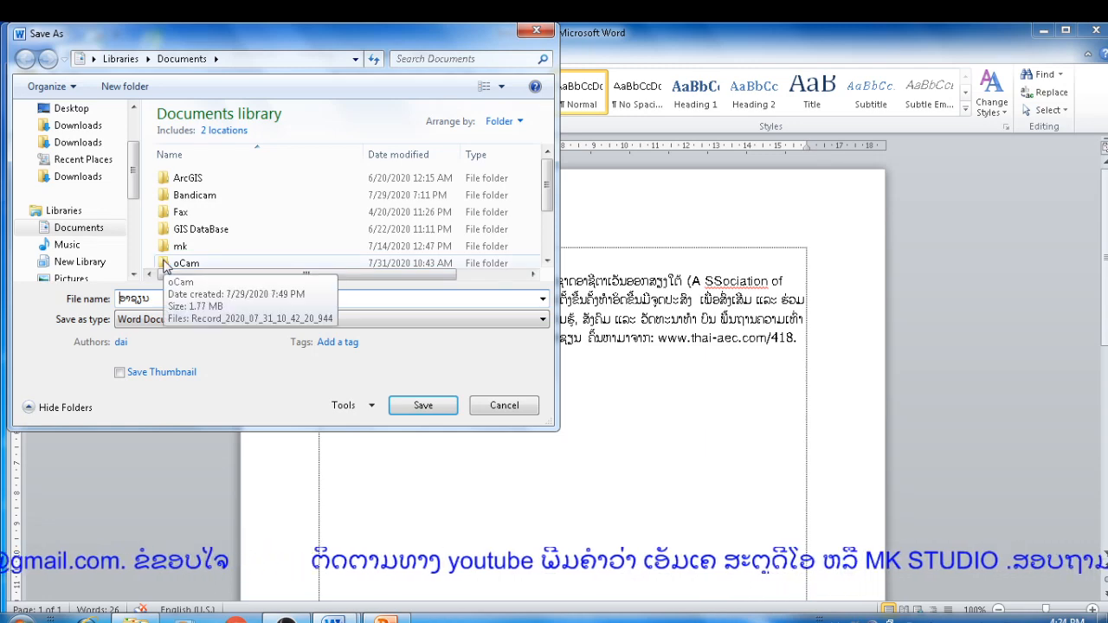
{"action": "type", "text": "ວາ"}
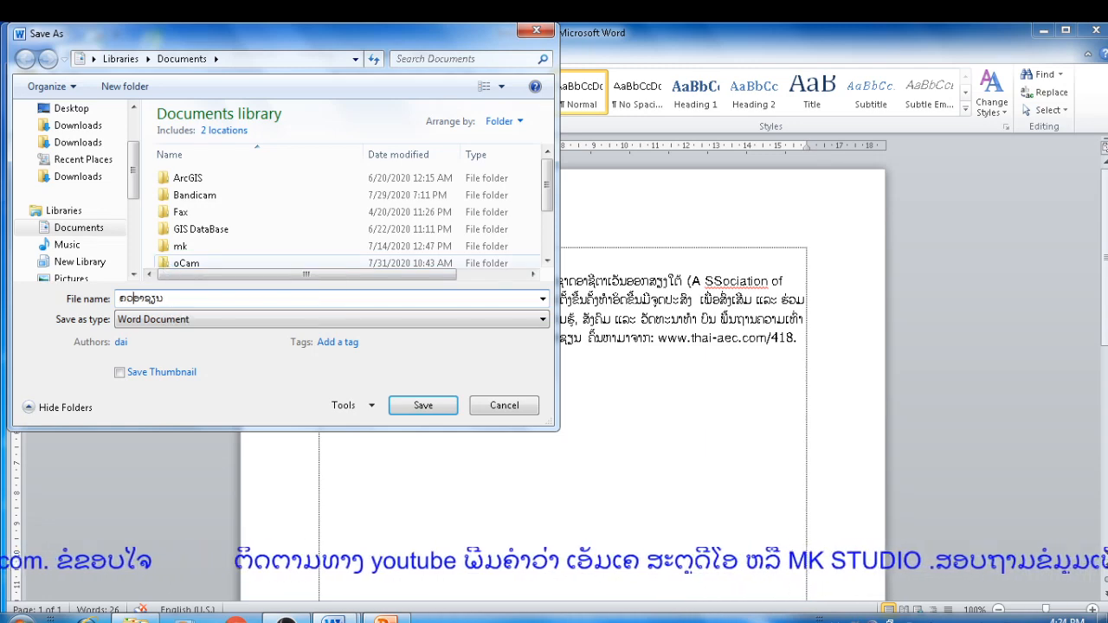
{"action": "type", "text": "ມ"}
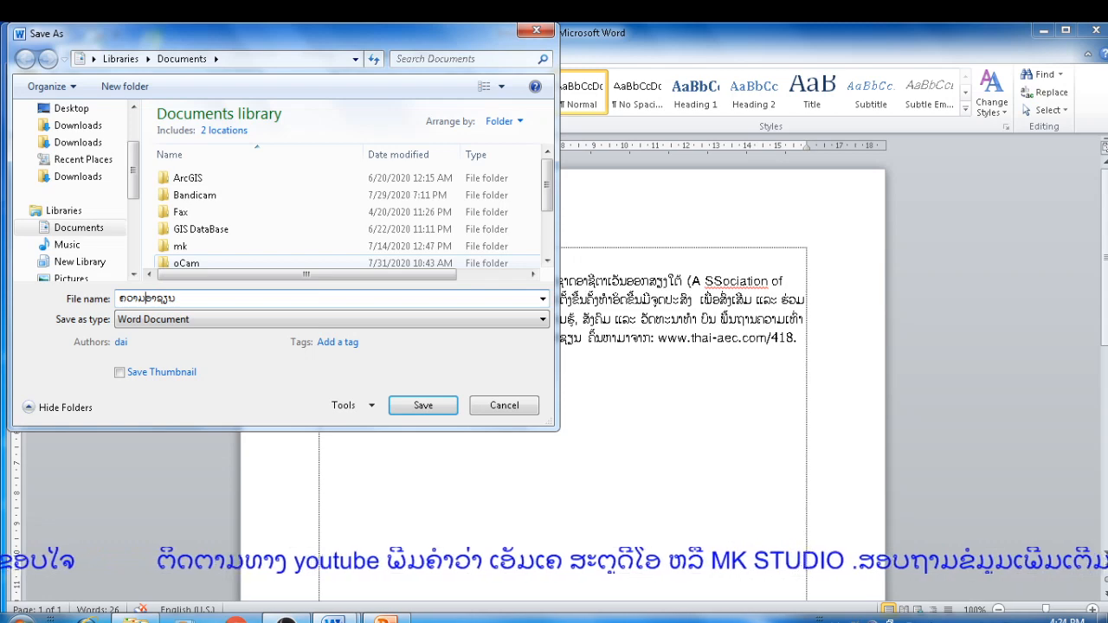
{"action": "type", "text": "ໝາຍ"}
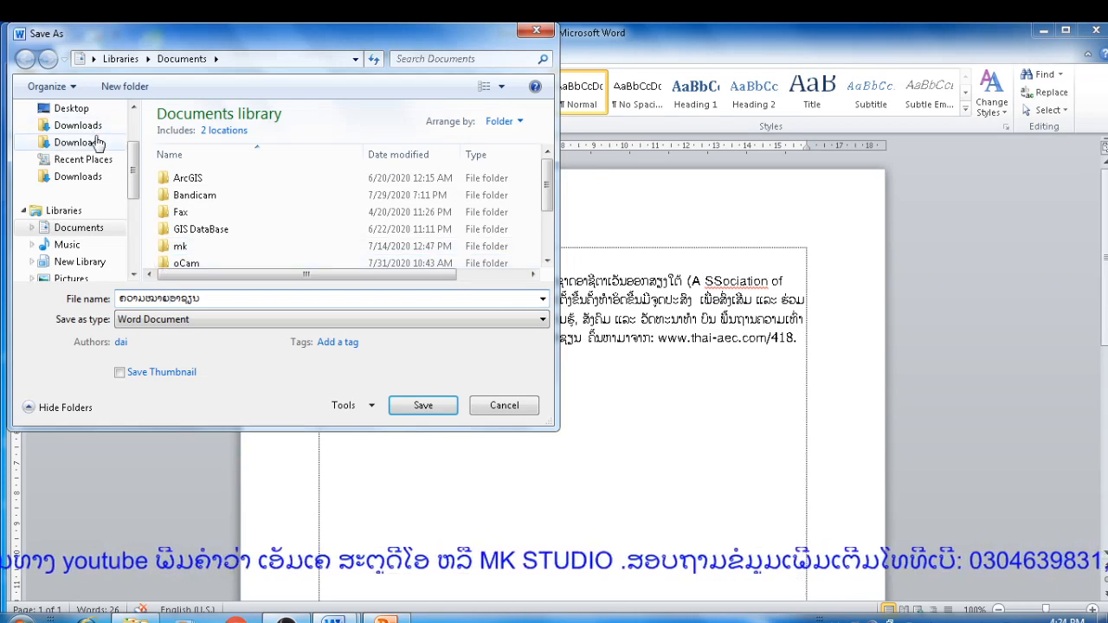
{"action": "left_click_drag", "start_coordinate": [131, 182], "coordinate": [121, 243]}
{"action": "left_click", "coordinate": [108, 230]}
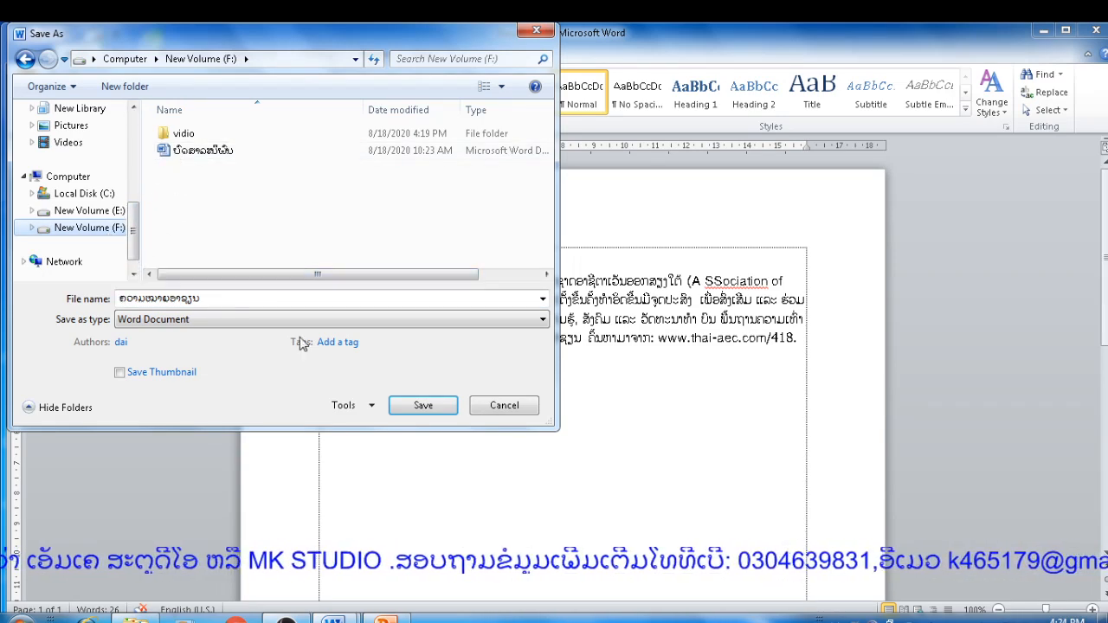
{"action": "left_click", "coordinate": [422, 405]}
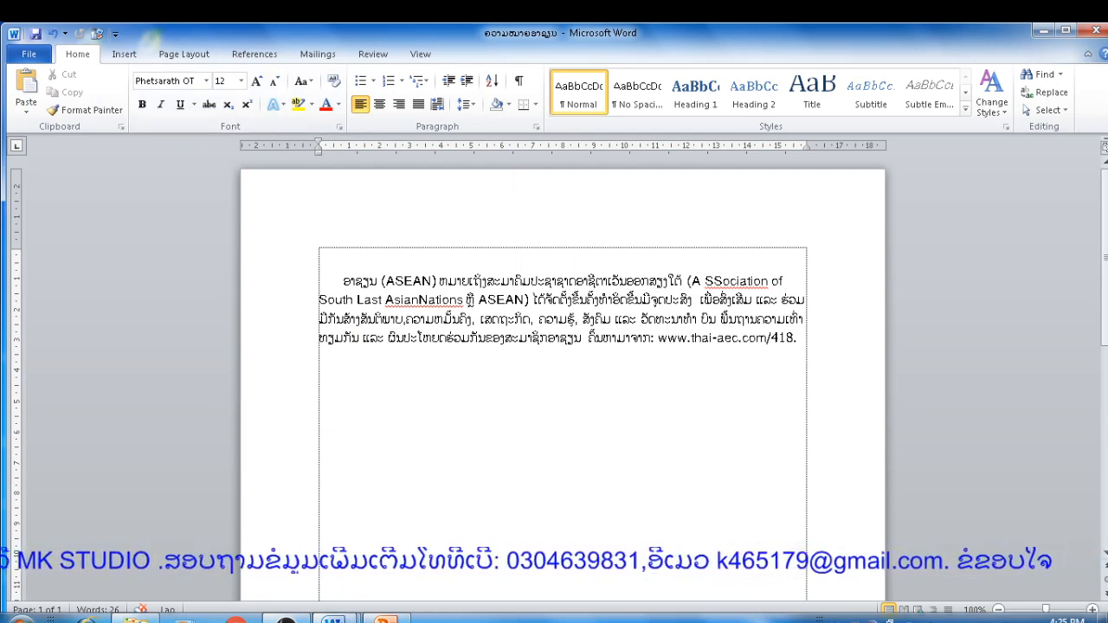
Switch to the thesis document and copy all the paragraphs under the heading "ຄວາມສຳຄັນຂອງອາຊຽນ", including the source link.
{"action": "left_click", "coordinate": [335, 620]}
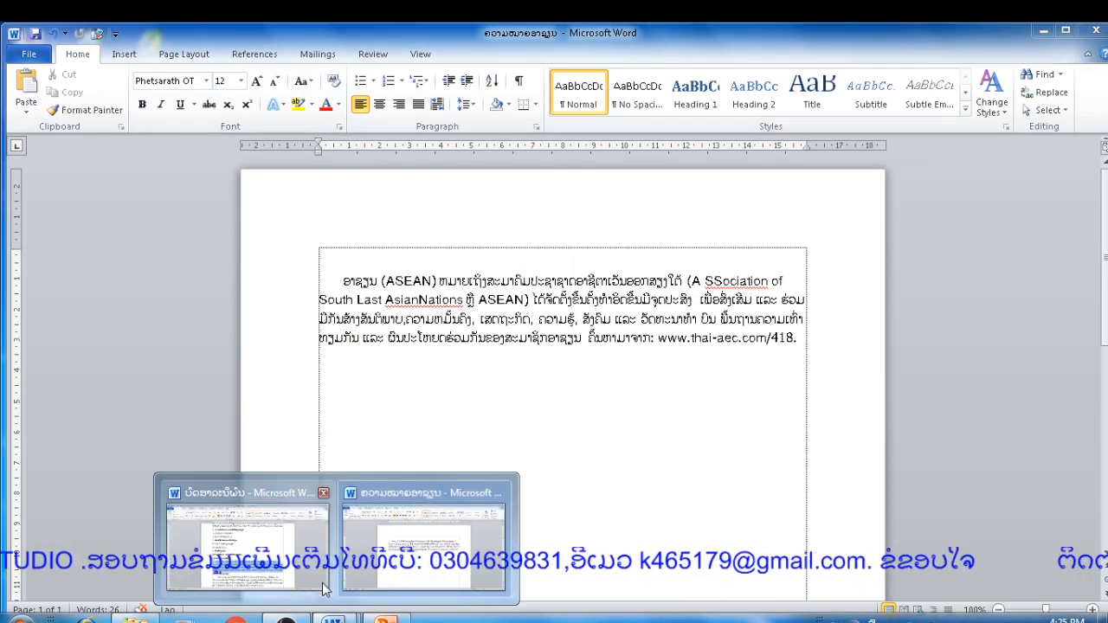
{"action": "left_click", "coordinate": [259, 564]}
{"action": "triple_click", "coordinate": [336, 472]}
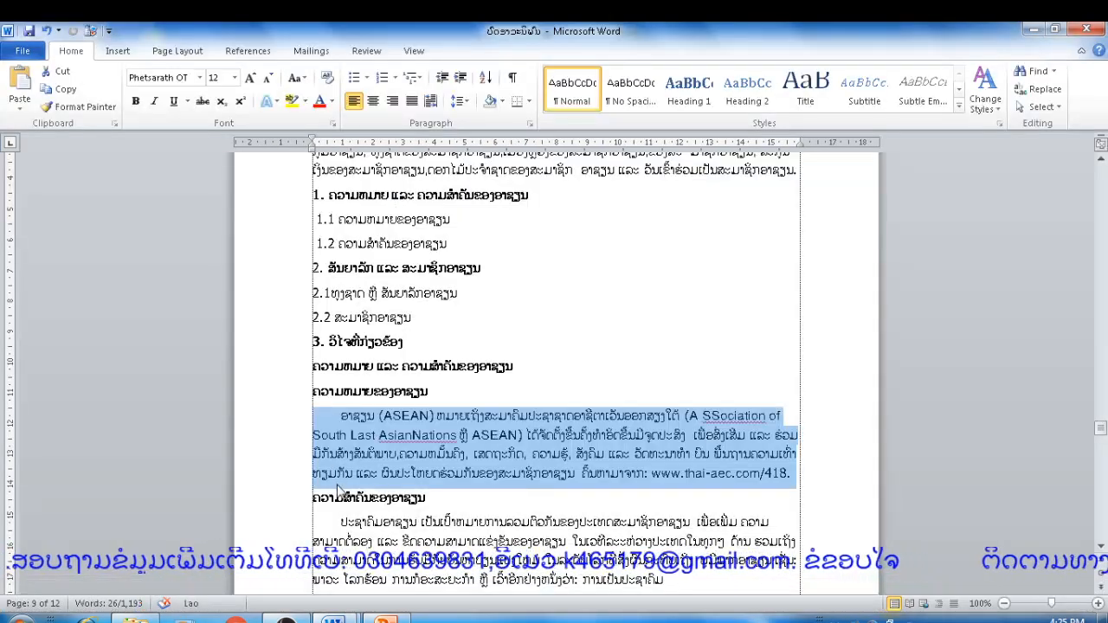
{"action": "left_click", "coordinate": [337, 473]}
{"action": "scroll", "coordinate": [346, 537], "scroll_direction": "down", "scroll_amount": 1}
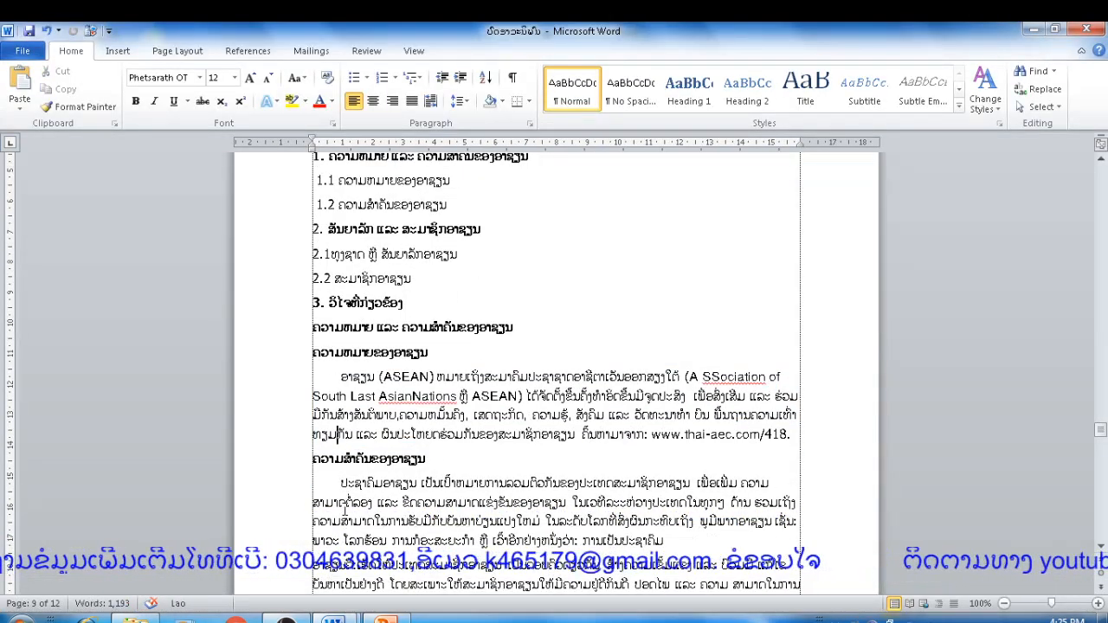
{"action": "left_click_drag", "start_coordinate": [337, 480], "coordinate": [640, 611]}
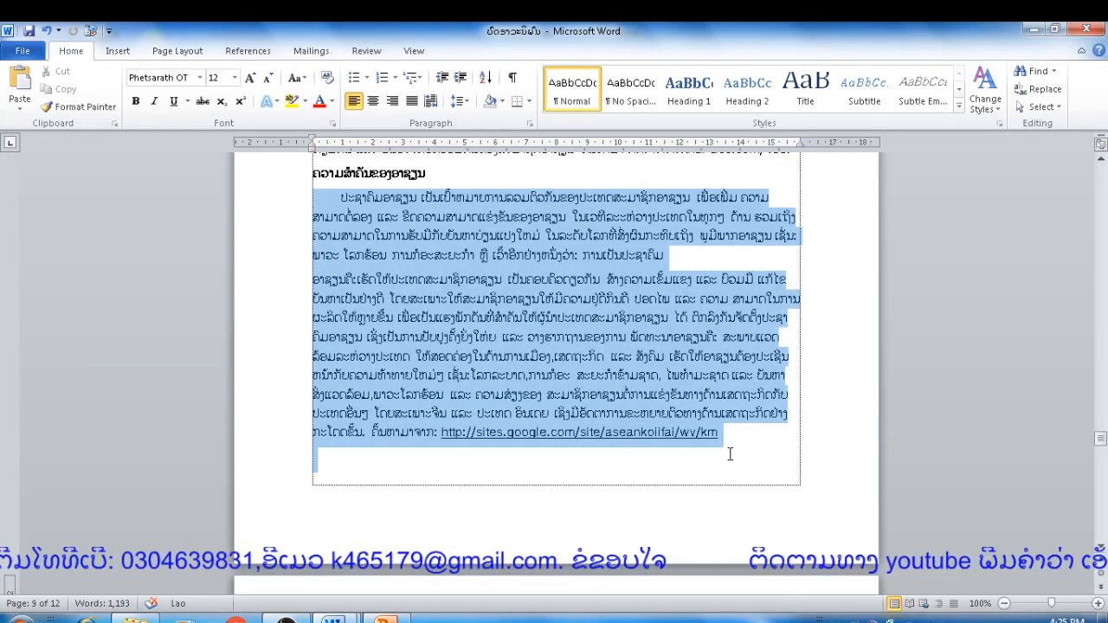
{"action": "left_click_drag", "start_coordinate": [729, 453], "coordinate": [729, 453]}
{"action": "right_click", "coordinate": [616, 372]}
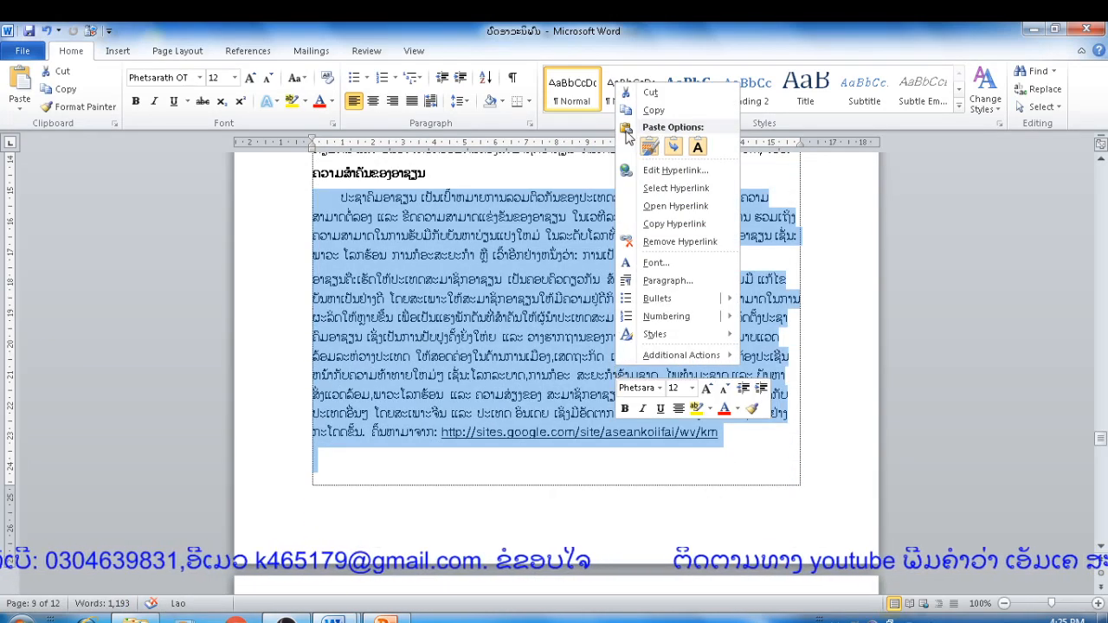
{"action": "left_click", "coordinate": [651, 110]}
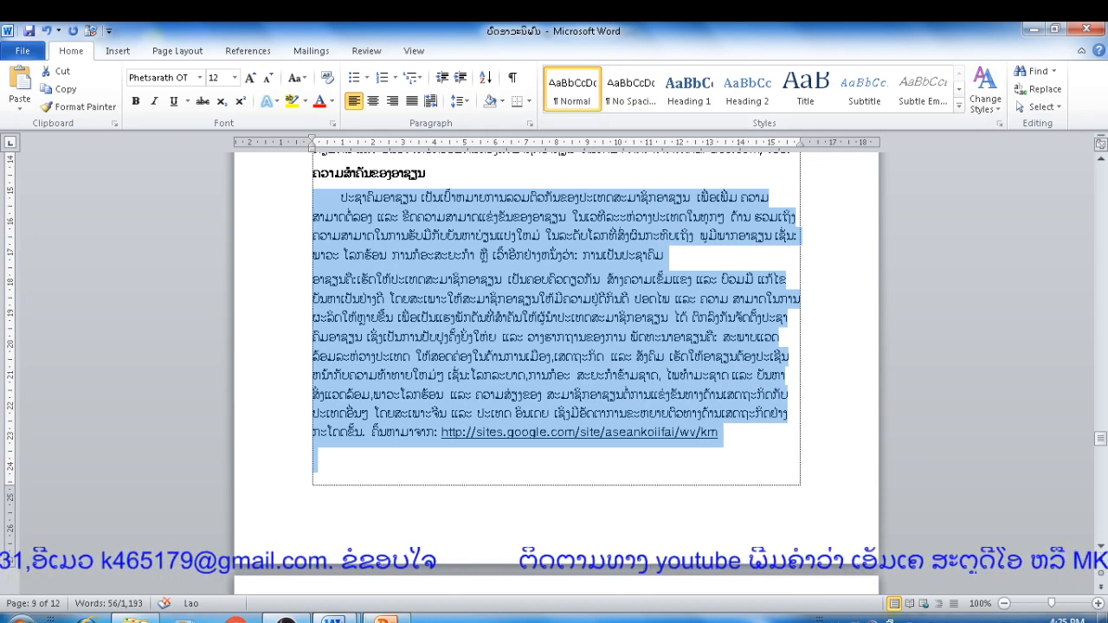
Return to the "ຄວາມໝາຍອາຊຽນ" document and replace its ASEAN definition paragraph with the copied text on ASEAN's importance.
{"action": "left_click", "coordinate": [1034, 31]}
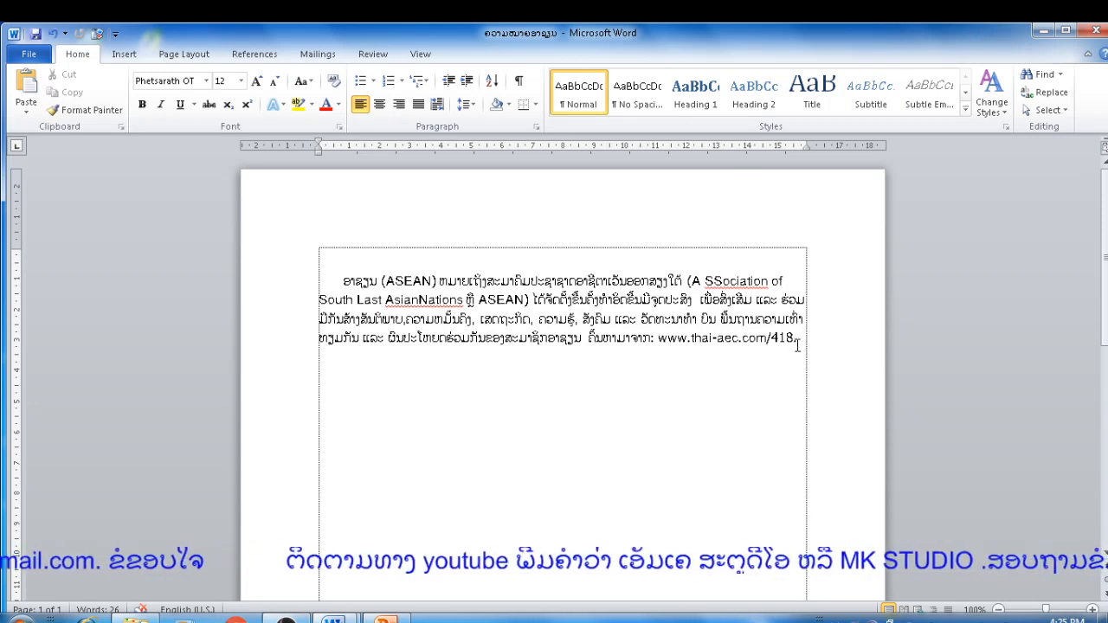
{"action": "key", "text": "BackSpace"}
{"action": "key", "text": "BackSpace"}
{"action": "key", "text": "BackSpace"}
{"action": "key", "text": "BackSpace"}
{"action": "key", "text": "BackSpace"}
{"action": "key", "text": "BackSpace"}
{"action": "key", "text": "BackSpace"}
{"action": "key", "text": "BackSpace"}
{"action": "key", "text": "BackSpace"}
{"action": "key", "text": "BackSpace"}
{"action": "key", "text": "BackSpace"}
{"action": "key", "text": "BackSpace"}
{"action": "key", "text": "BackSpace"}
{"action": "key", "text": "BackSpace"}
{"action": "key", "text": "BackSpace"}
{"action": "key", "text": "BackSpace"}
{"action": "key", "text": "BackSpace"}
{"action": "key", "text": "BackSpace"}
{"action": "key", "text": "BackSpace"}
{"action": "key", "text": "BackSpace"}
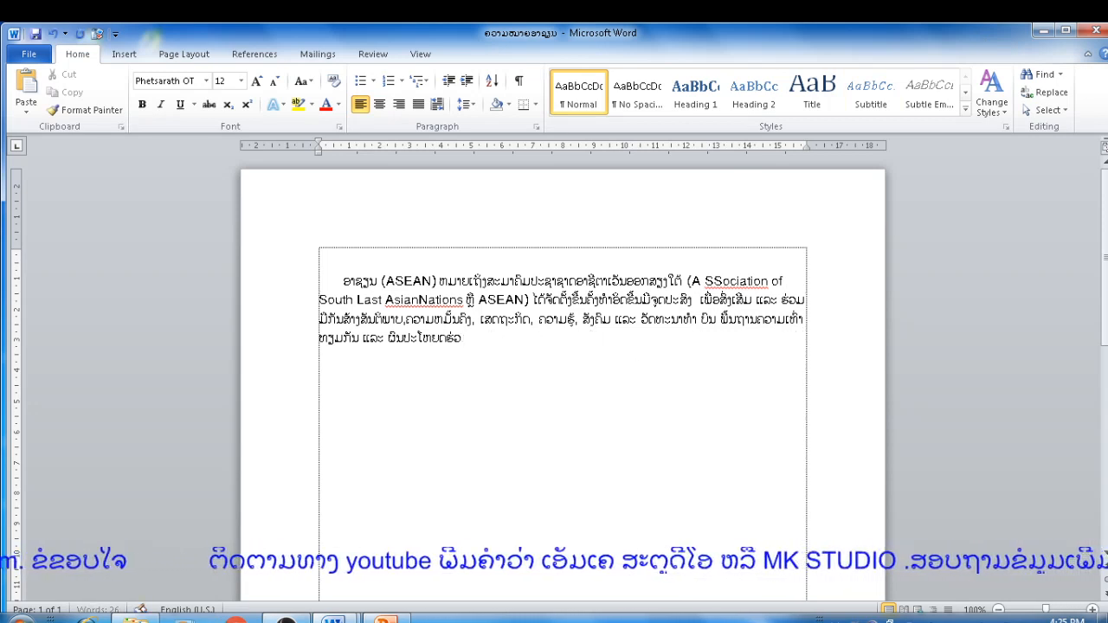
{"action": "key", "text": "BackSpace"}
{"action": "key", "text": "BackSpace"}
{"action": "key", "text": "BackSpace"}
{"action": "key", "text": "BackSpace"}
{"action": "key", "text": "BackSpace"}
{"action": "key", "text": "BackSpace"}
{"action": "key", "text": "BackSpace"}
{"action": "key", "text": "BackSpace"}
{"action": "key", "text": "BackSpace"}
{"action": "key", "text": "BackSpace"}
{"action": "key", "text": "BackSpace"}
{"action": "key", "text": "BackSpace"}
{"action": "key", "text": "BackSpace"}
{"action": "key", "text": "BackSpace"}
{"action": "key", "text": "BackSpace"}
{"action": "key", "text": "BackSpace"}
{"action": "key", "text": "BackSpace"}
{"action": "key", "text": "BackSpace"}
{"action": "key", "text": "BackSpace"}
{"action": "key", "text": "BackSpace"}
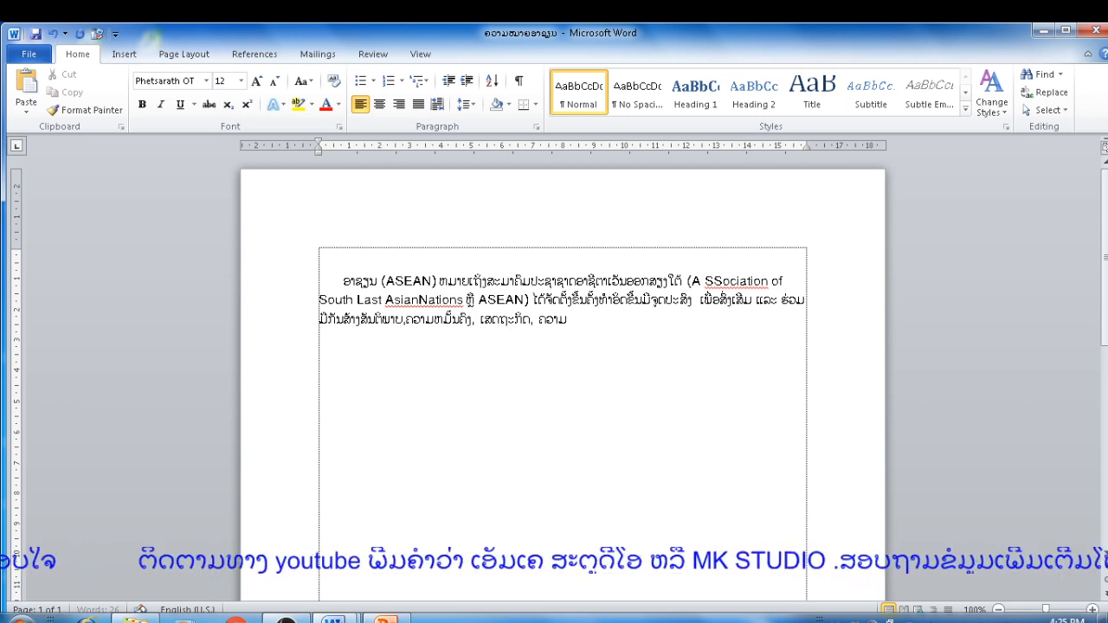
{"action": "key", "text": "BackSpace"}
{"action": "key", "text": "BackSpace"}
{"action": "key", "text": "BackSpace"}
{"action": "key", "text": "BackSpace"}
{"action": "key", "text": "BackSpace"}
{"action": "key", "text": "BackSpace"}
{"action": "key", "text": "BackSpace"}
{"action": "key", "text": "BackSpace"}
{"action": "key", "text": "BackSpace"}
{"action": "key", "text": "BackSpace"}
{"action": "key", "text": "BackSpace"}
{"action": "key", "text": "BackSpace"}
{"action": "key", "text": "BackSpace"}
{"action": "key", "text": "BackSpace"}
{"action": "key", "text": "BackSpace"}
{"action": "key", "text": "BackSpace"}
{"action": "key", "text": "BackSpace"}
{"action": "key", "text": "BackSpace"}
{"action": "key", "text": "BackSpace"}
{"action": "key", "text": "BackSpace"}
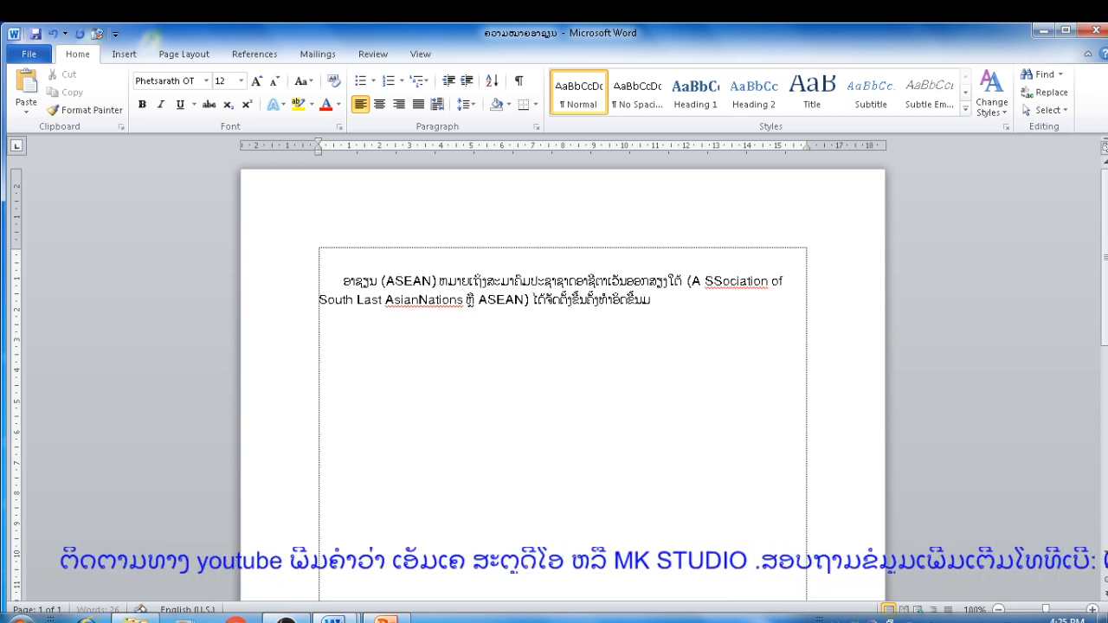
{"action": "key", "text": "BackSpace"}
{"action": "key", "text": "BackSpace"}
{"action": "key", "text": "BackSpace"}
{"action": "key", "text": "BackSpace"}
{"action": "key", "text": "BackSpace"}
{"action": "key", "text": "BackSpace"}
{"action": "key", "text": "BackSpace"}
{"action": "key", "text": "BackSpace"}
{"action": "key", "text": "BackSpace"}
{"action": "key", "text": "BackSpace"}
{"action": "key", "text": "BackSpace"}
{"action": "key", "text": "BackSpace"}
{"action": "key", "text": "BackSpace"}
{"action": "key", "text": "BackSpace"}
{"action": "key", "text": "BackSpace"}
{"action": "key", "text": "BackSpace"}
{"action": "key", "text": "BackSpace"}
{"action": "key", "text": "BackSpace"}
{"action": "key", "text": "BackSpace"}
{"action": "key", "text": "BackSpace"}
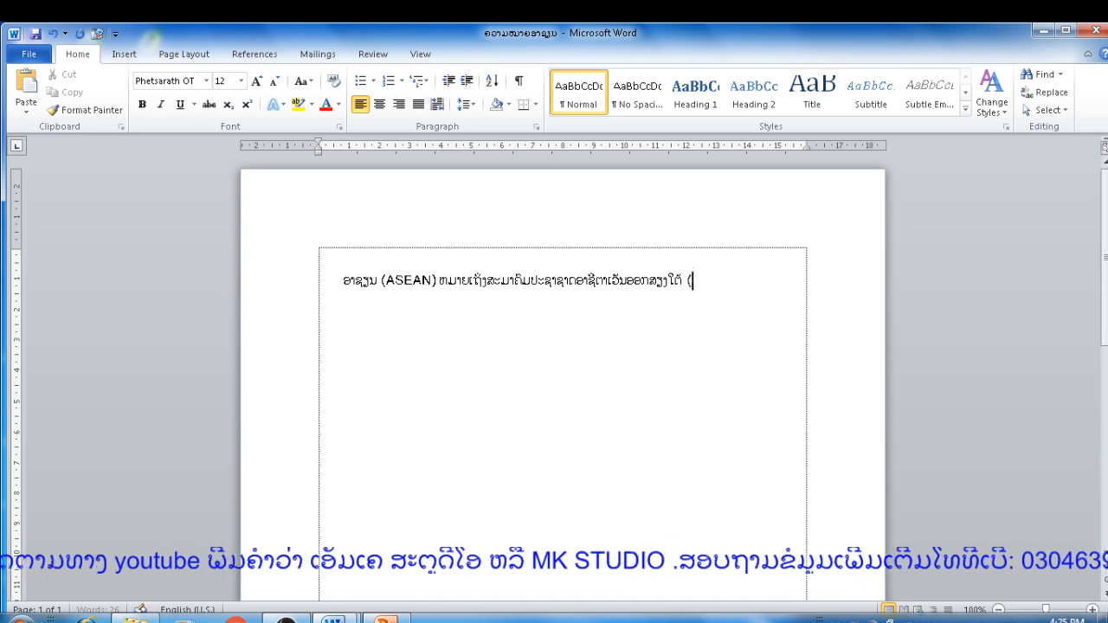
{"action": "key", "text": "BackSpace"}
{"action": "key", "text": "BackSpace"}
{"action": "key", "text": "BackSpace"}
{"action": "key", "text": "BackSpace"}
{"action": "key", "text": "BackSpace"}
{"action": "key", "text": "BackSpace"}
{"action": "key", "text": "BackSpace"}
{"action": "key", "text": "BackSpace"}
{"action": "key", "text": "BackSpace"}
{"action": "key", "text": "BackSpace"}
{"action": "key", "text": "BackSpace"}
{"action": "key", "text": "BackSpace"}
{"action": "key", "text": "BackSpace"}
{"action": "key", "text": "BackSpace"}
{"action": "key", "text": "BackSpace"}
{"action": "key", "text": "BackSpace"}
{"action": "key", "text": "BackSpace"}
{"action": "key", "text": "BackSpace"}
{"action": "key", "text": "BackSpace"}
{"action": "key", "text": "BackSpace"}
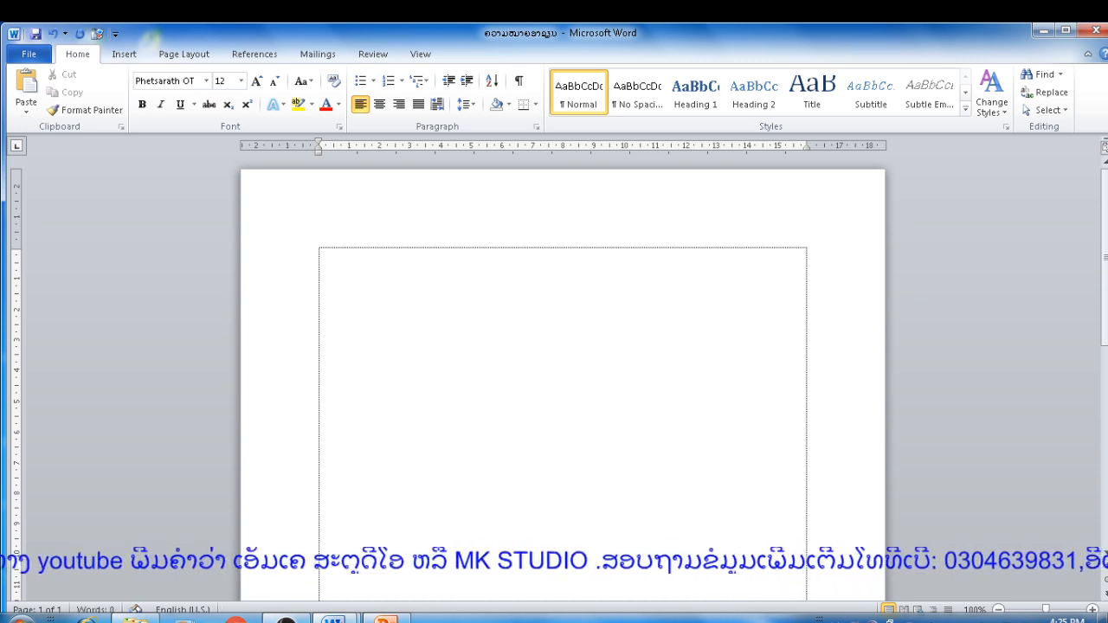
{"action": "right_click", "coordinate": [355, 281]}
{"action": "left_click", "coordinate": [389, 343]}
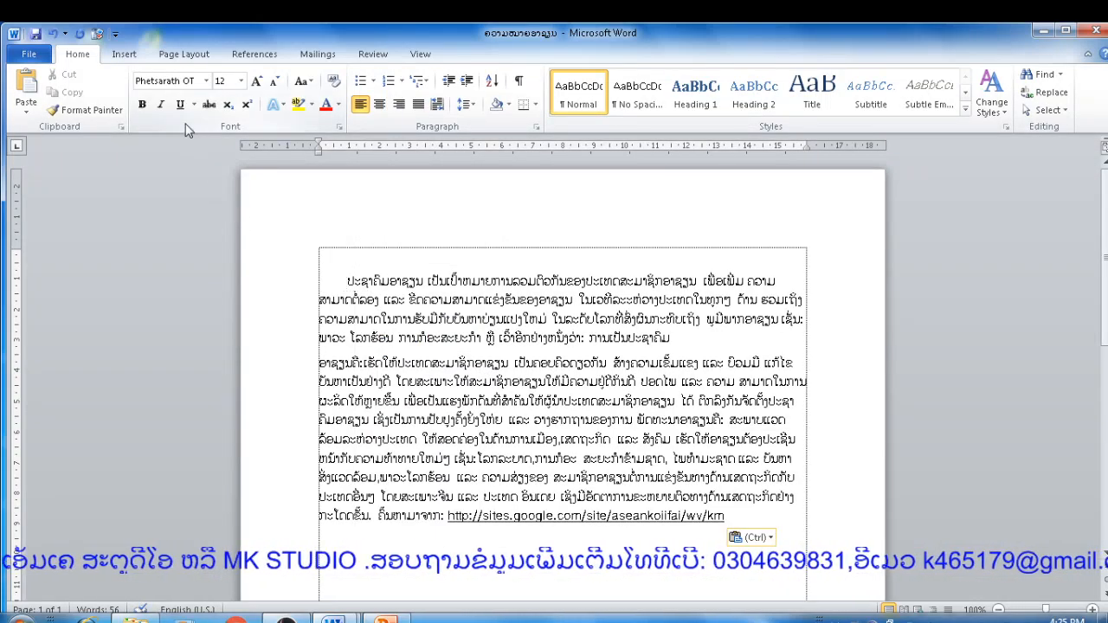
Save the document under the new name "ຄວາມສຳຄັນອາຊຽນ" on the New Volume (F:) drive and close it.
{"action": "left_click", "coordinate": [28, 55]}
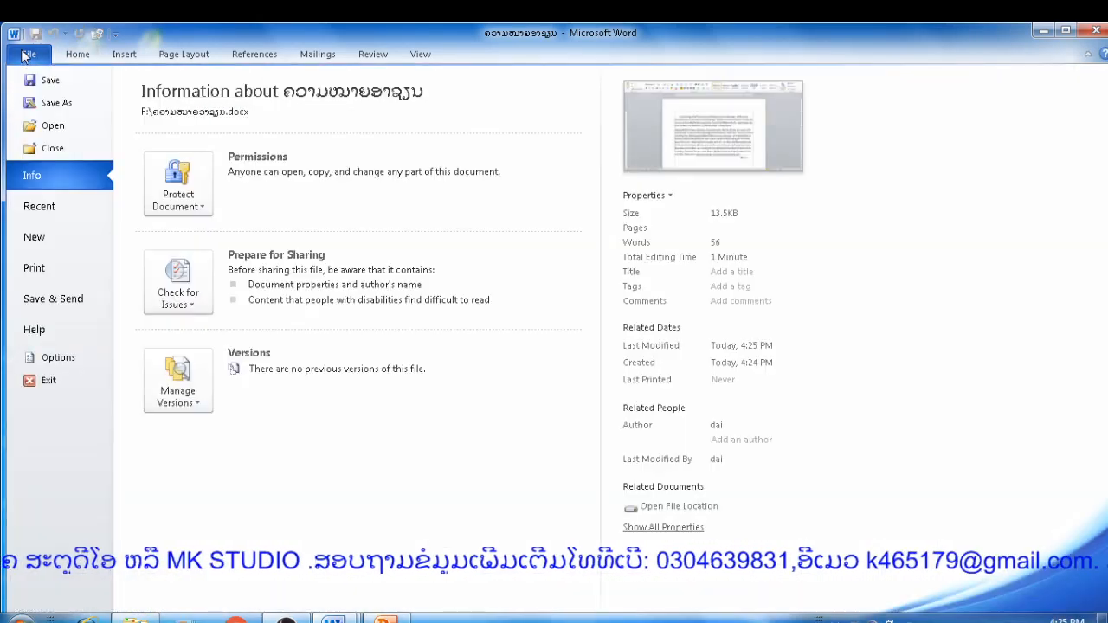
{"action": "left_click", "coordinate": [54, 103]}
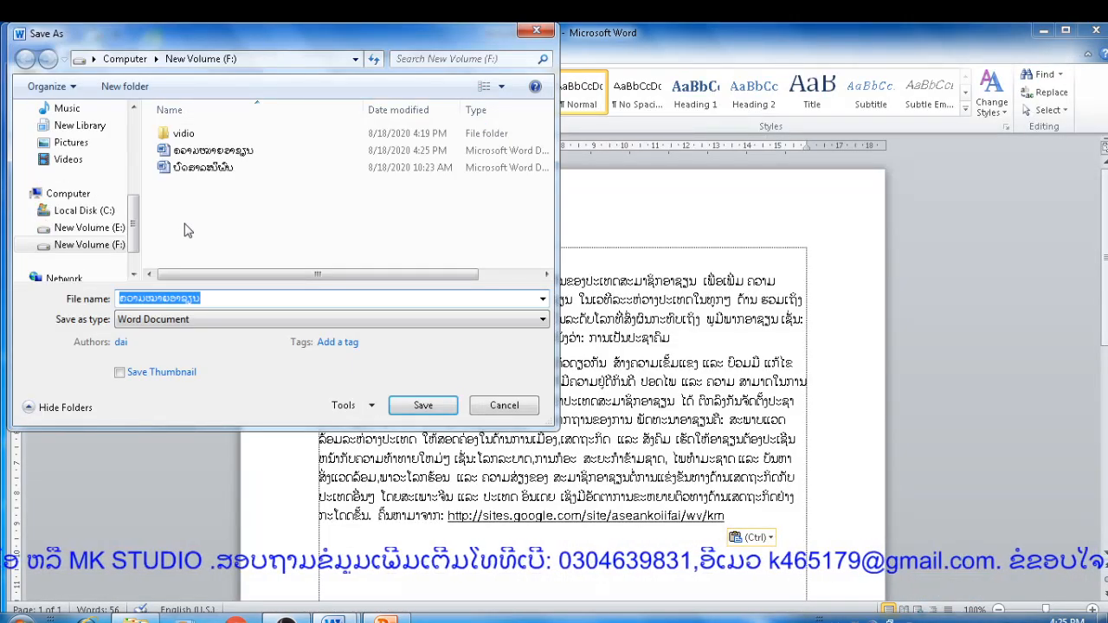
{"action": "left_click", "coordinate": [168, 298]}
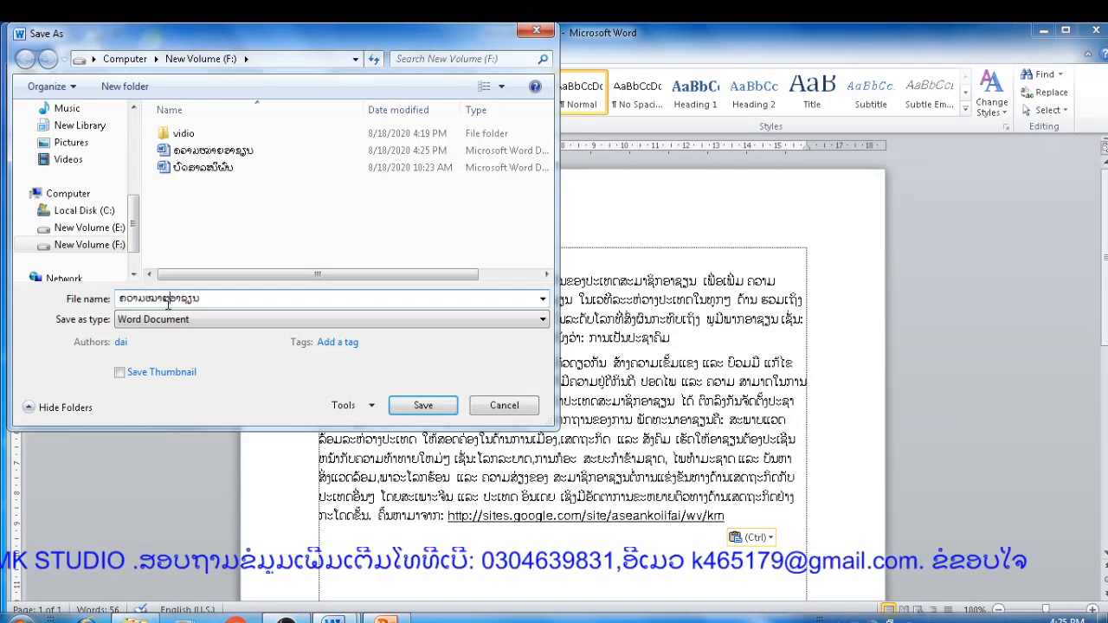
{"action": "key", "text": "BackSpace"}
{"action": "key", "text": "BackSpace"}
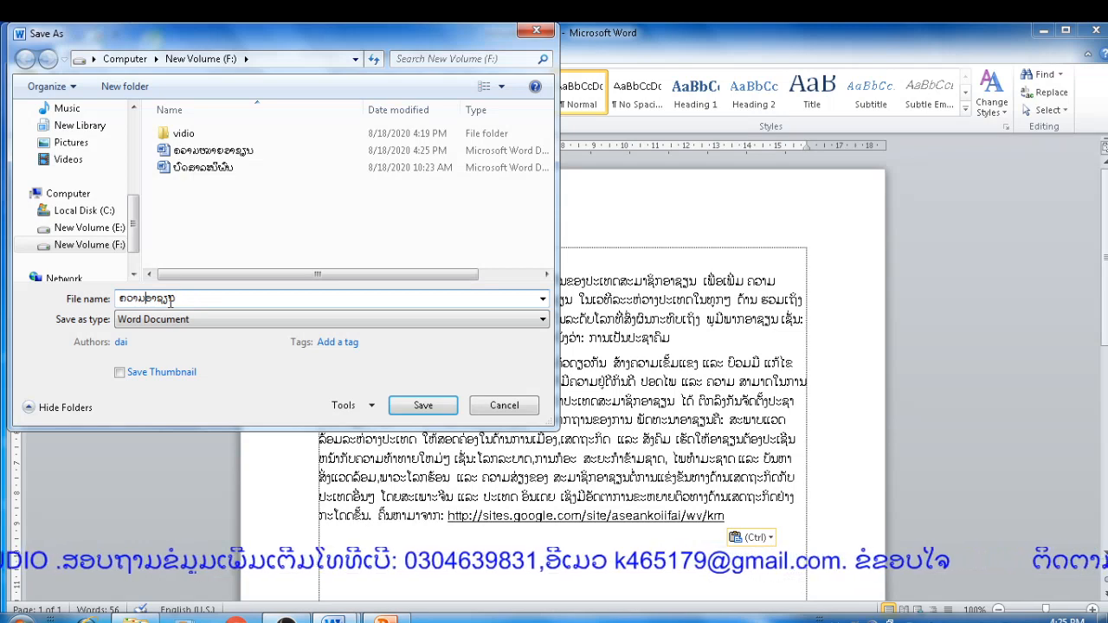
{"action": "type", "text": "ສ"}
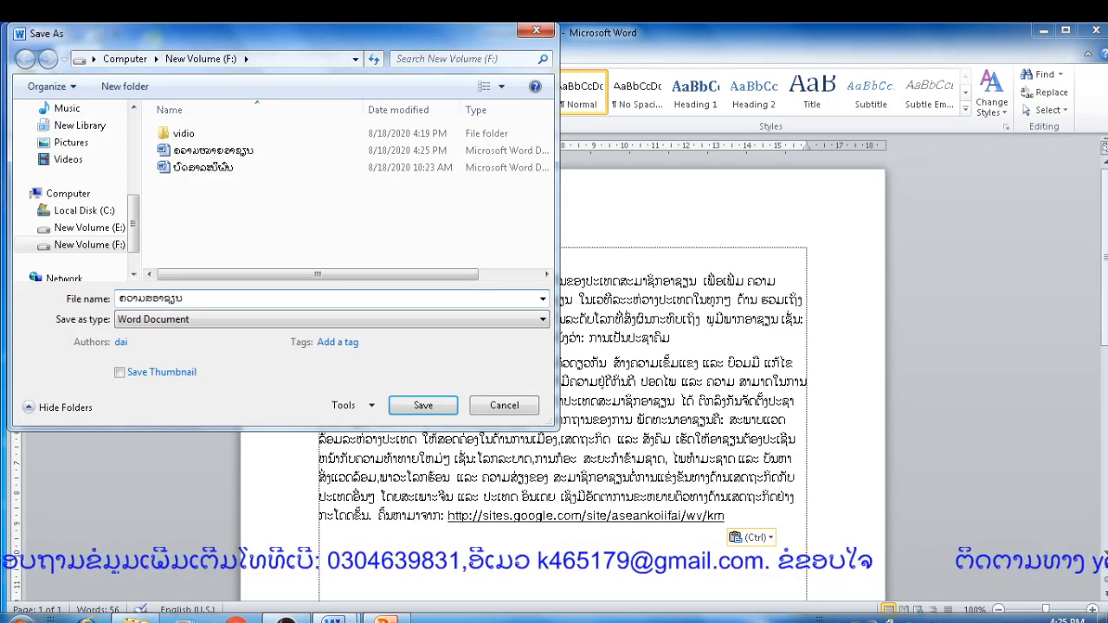
{"action": "type", "text": "ຳຄ"}
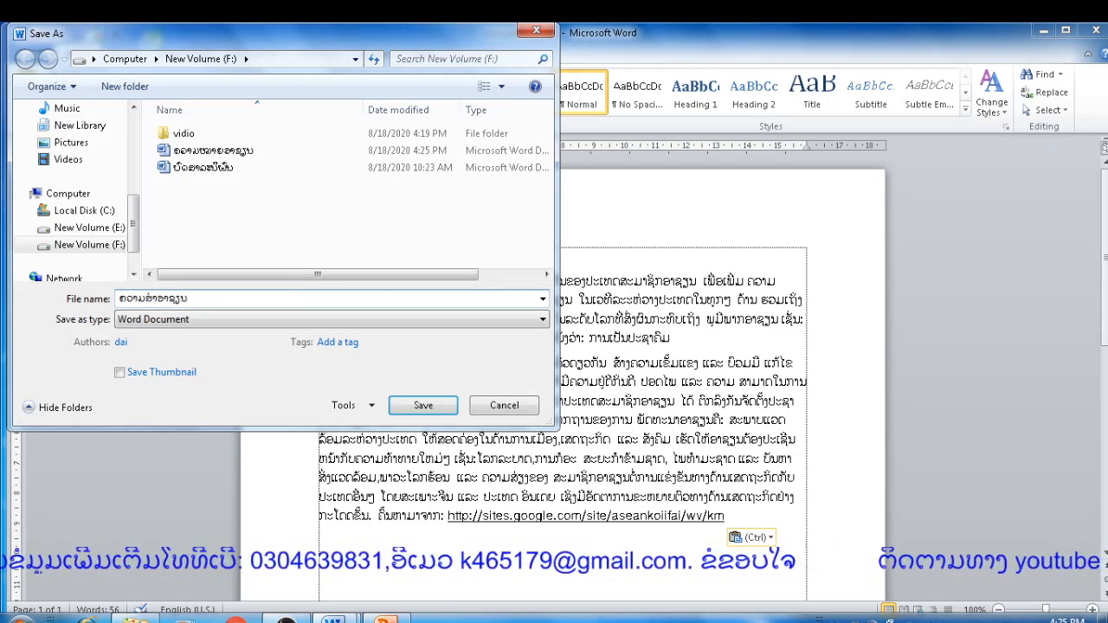
{"action": "type", "text": "ັນ"}
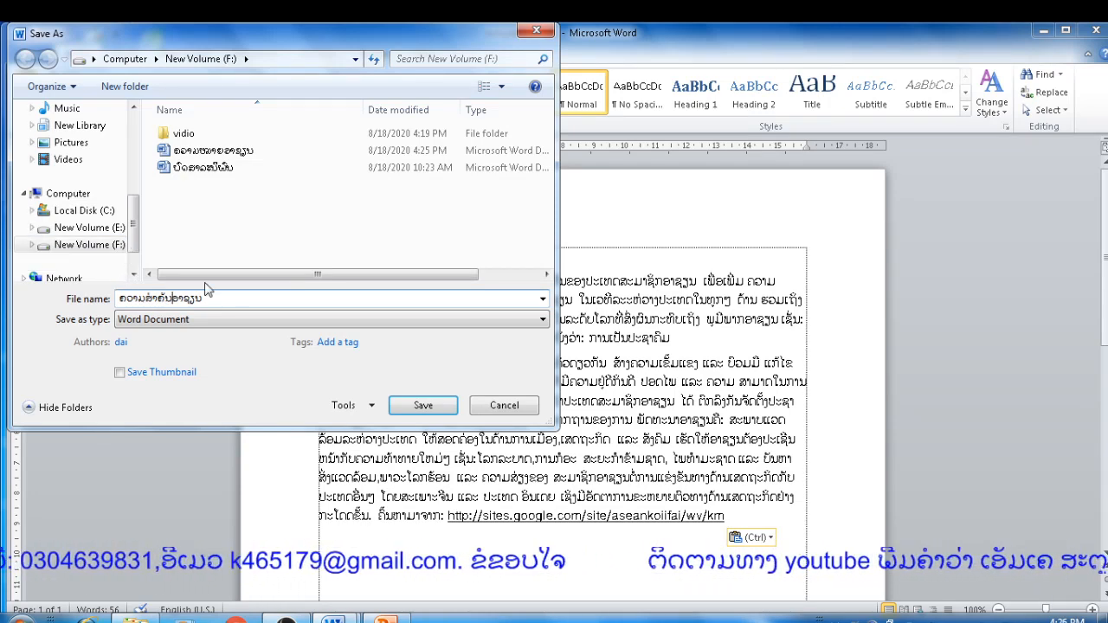
{"action": "left_click", "coordinate": [418, 406]}
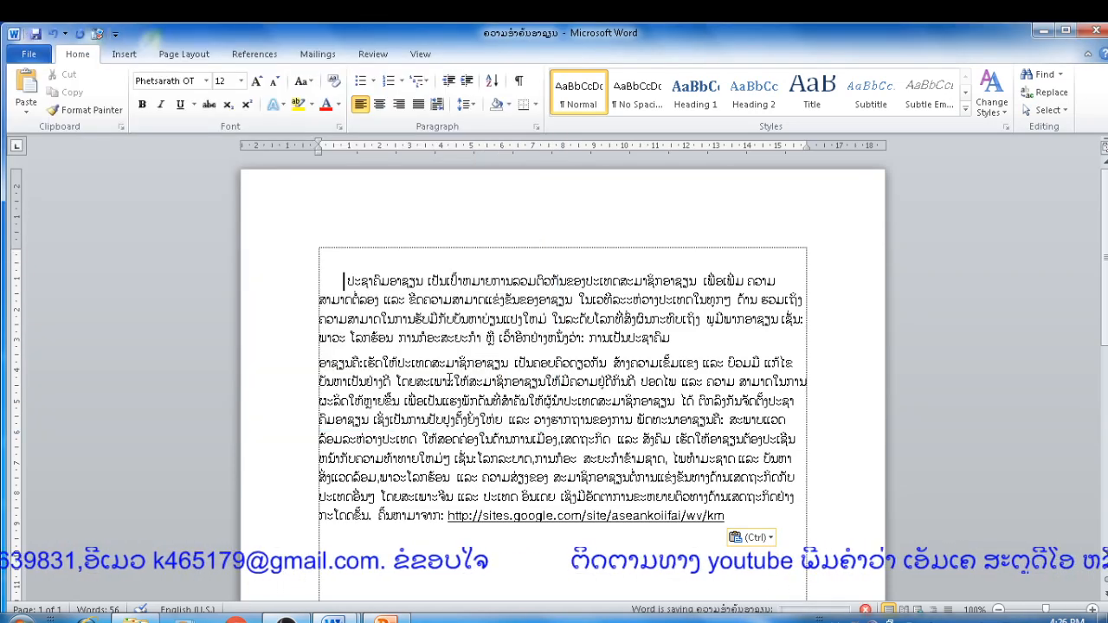
{"action": "left_click", "coordinate": [1093, 33]}
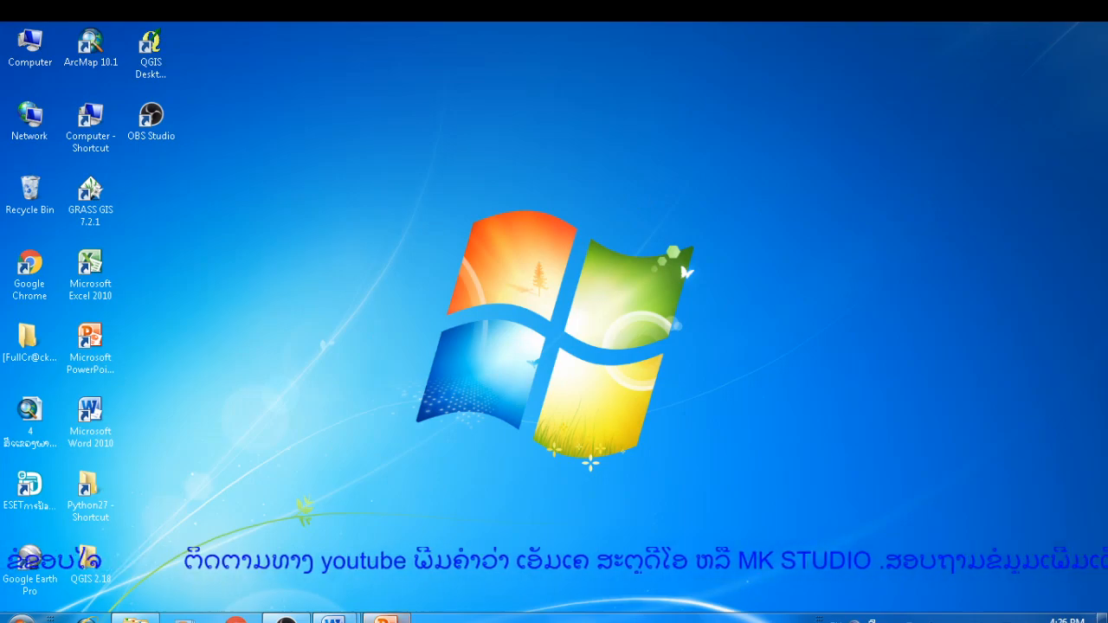
Switch to PowerPoint and draw a small circle with the Oval shape just after the 1.1 and 1.2 subheading lines.
{"action": "left_click", "coordinate": [385, 618]}
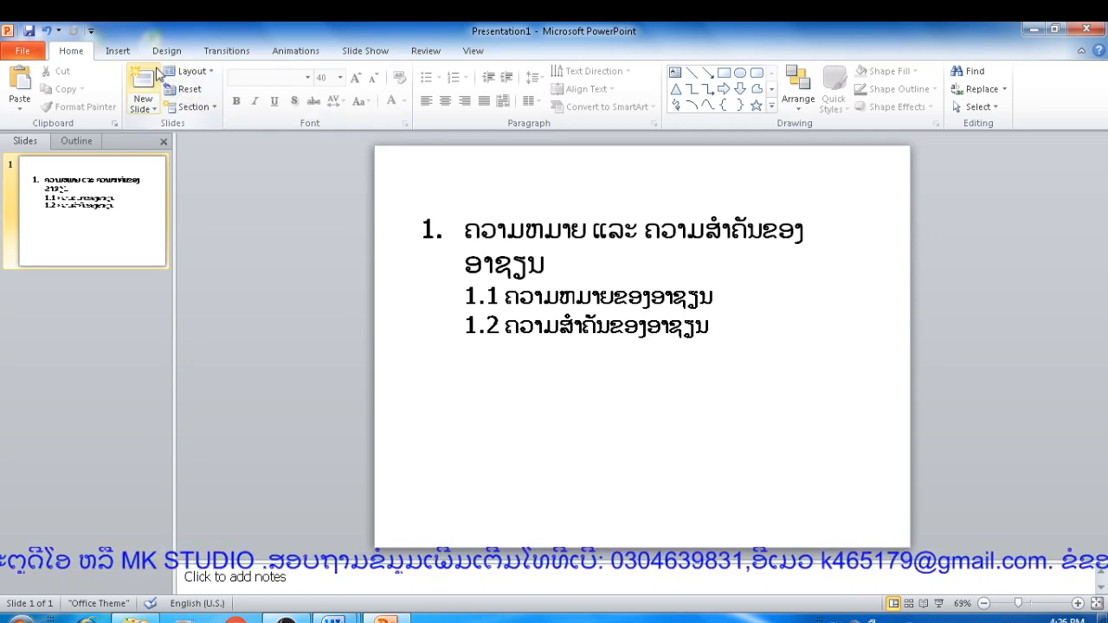
{"action": "left_click", "coordinate": [119, 51]}
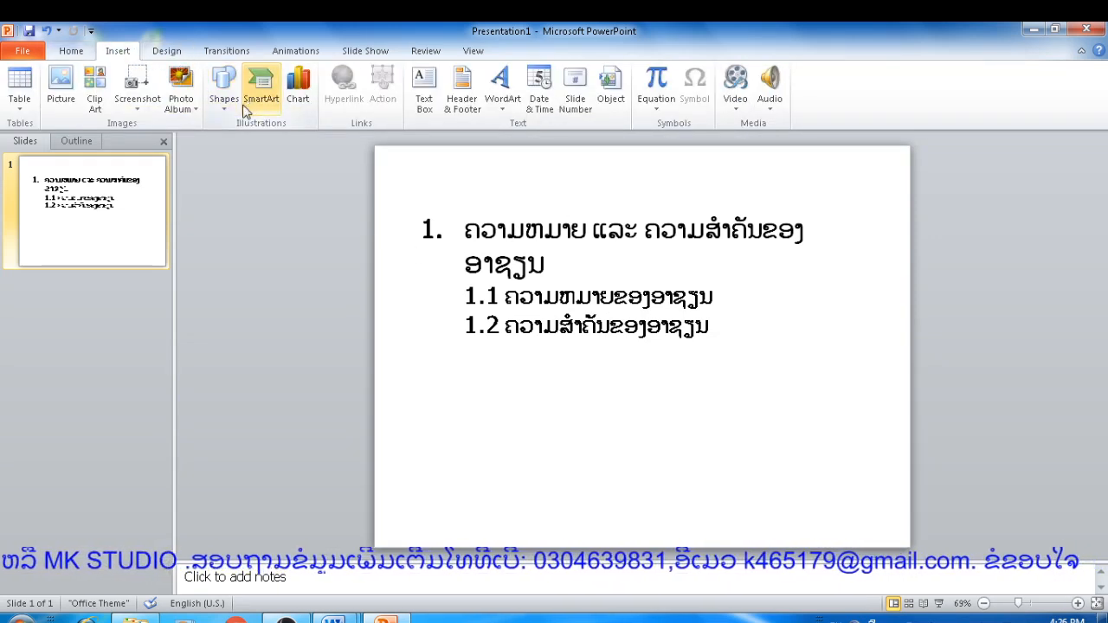
{"action": "left_click", "coordinate": [224, 95]}
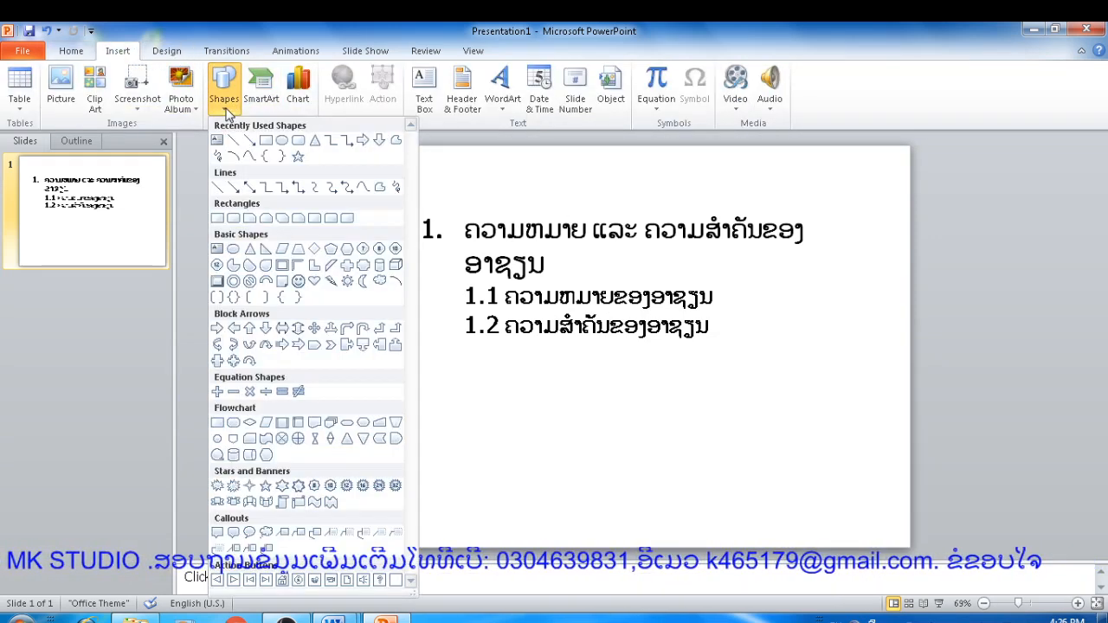
{"action": "left_click", "coordinate": [282, 142]}
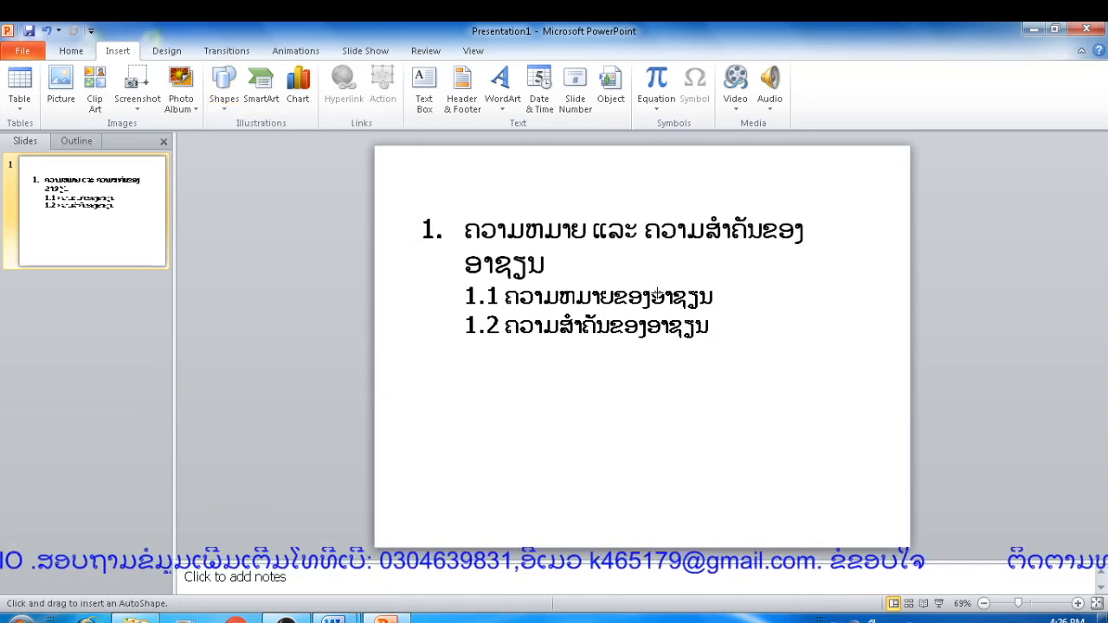
{"action": "left_click_drag", "start_coordinate": [731, 301], "coordinate": [786, 357]}
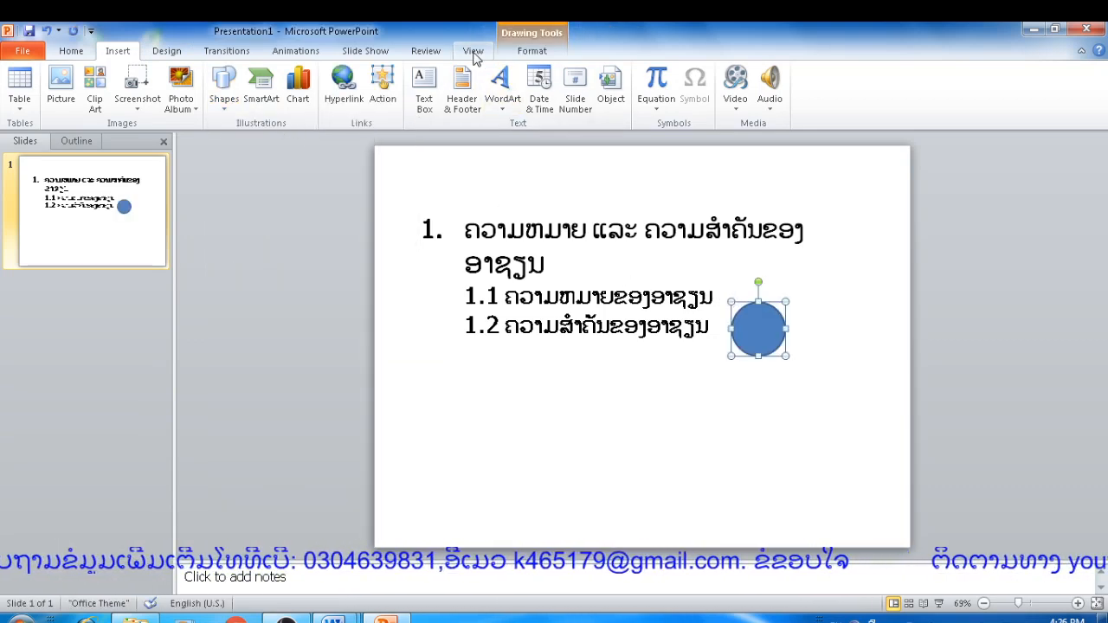
Apply the black shape style to the circle and shrink it to a dot about 0.05" by 0.06" just after the 1.1 subheading.
{"action": "left_click", "coordinate": [510, 57]}
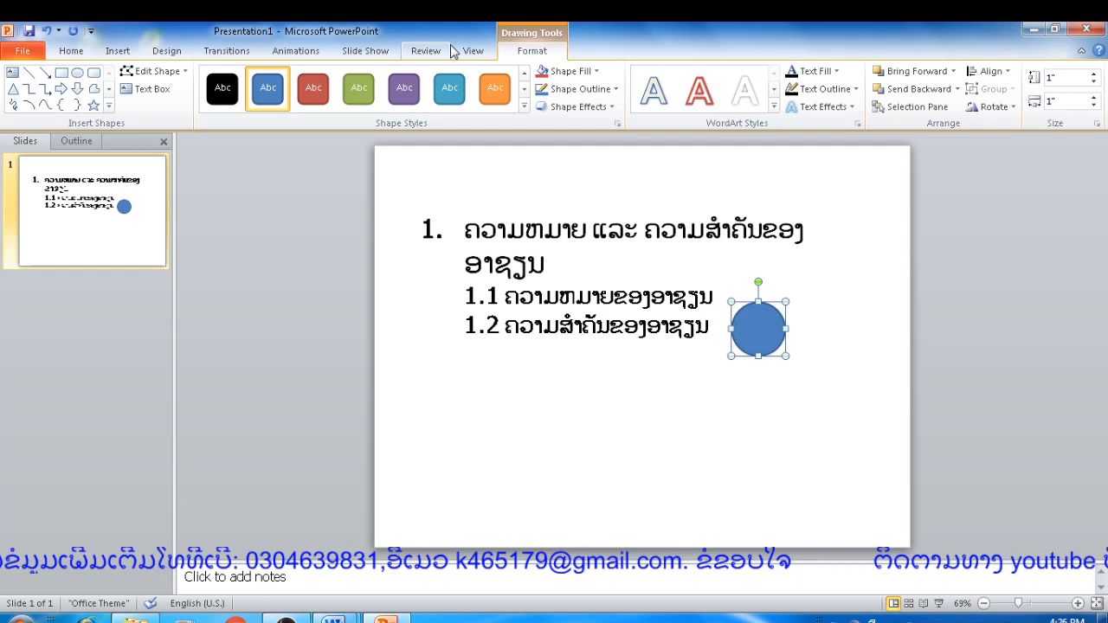
{"action": "left_click", "coordinate": [223, 88]}
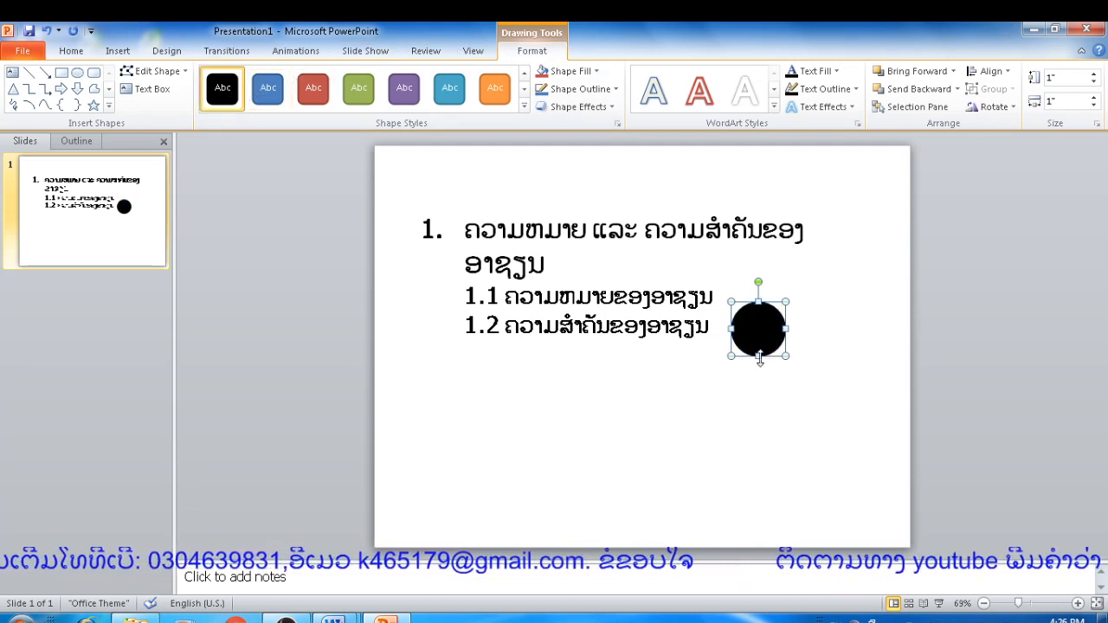
{"action": "left_click_drag", "start_coordinate": [760, 358], "coordinate": [745, 320]}
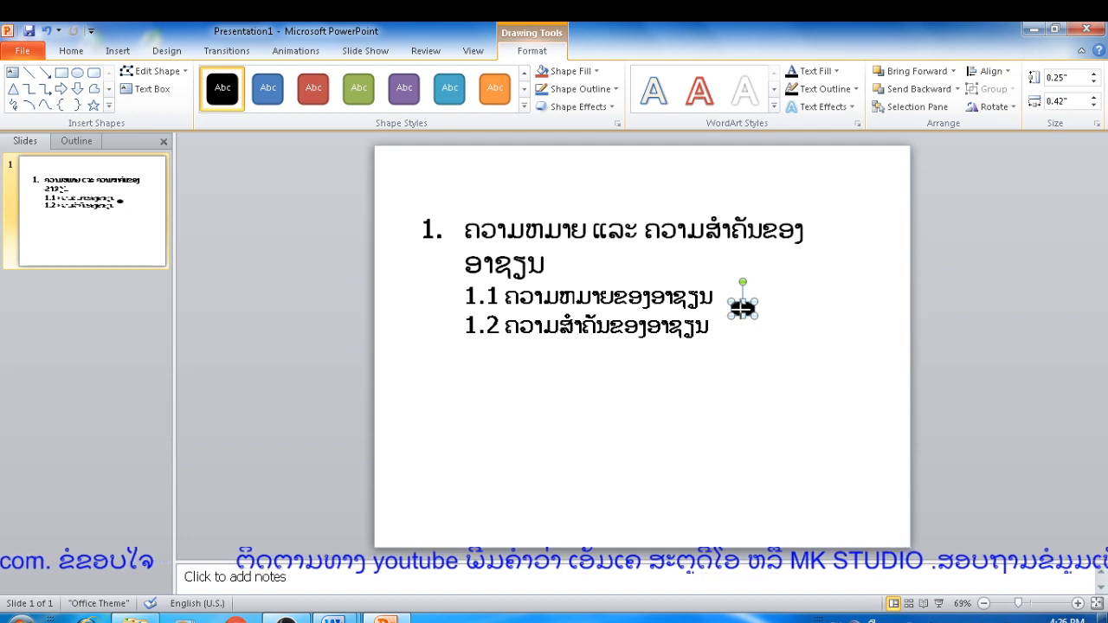
{"action": "left_click_drag", "start_coordinate": [732, 309], "coordinate": [734, 309]}
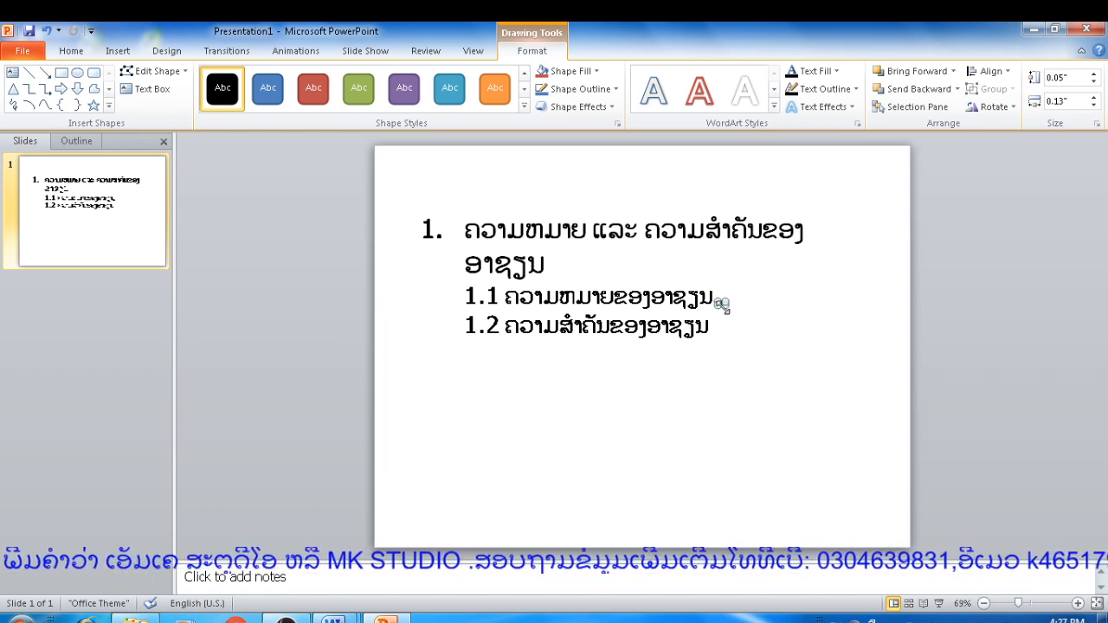
{"action": "left_click", "coordinate": [732, 312]}
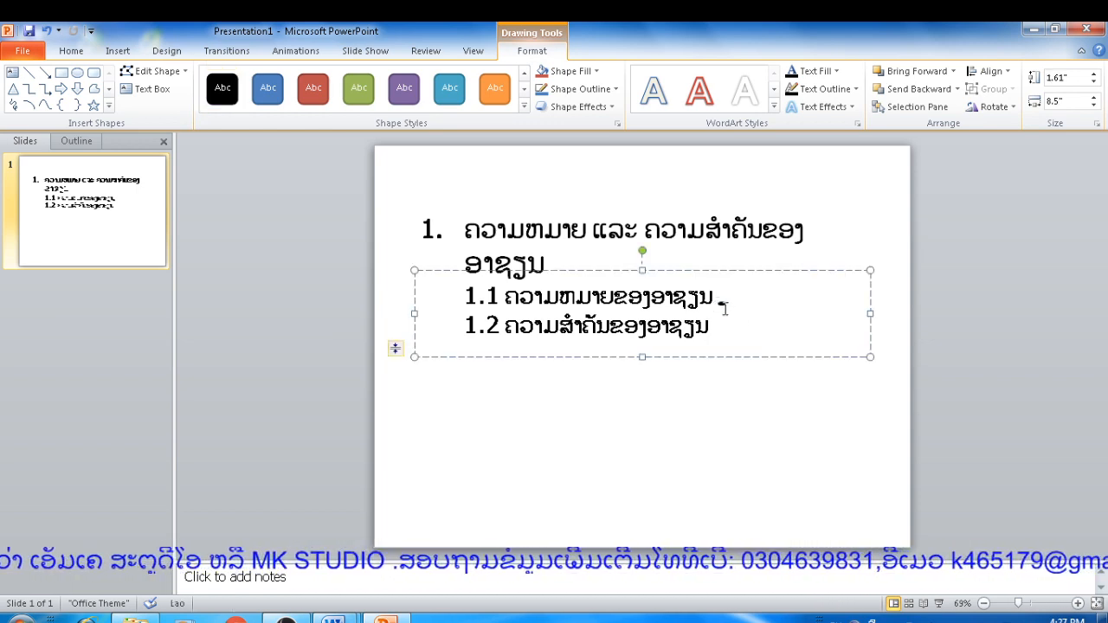
{"action": "left_click", "coordinate": [722, 304]}
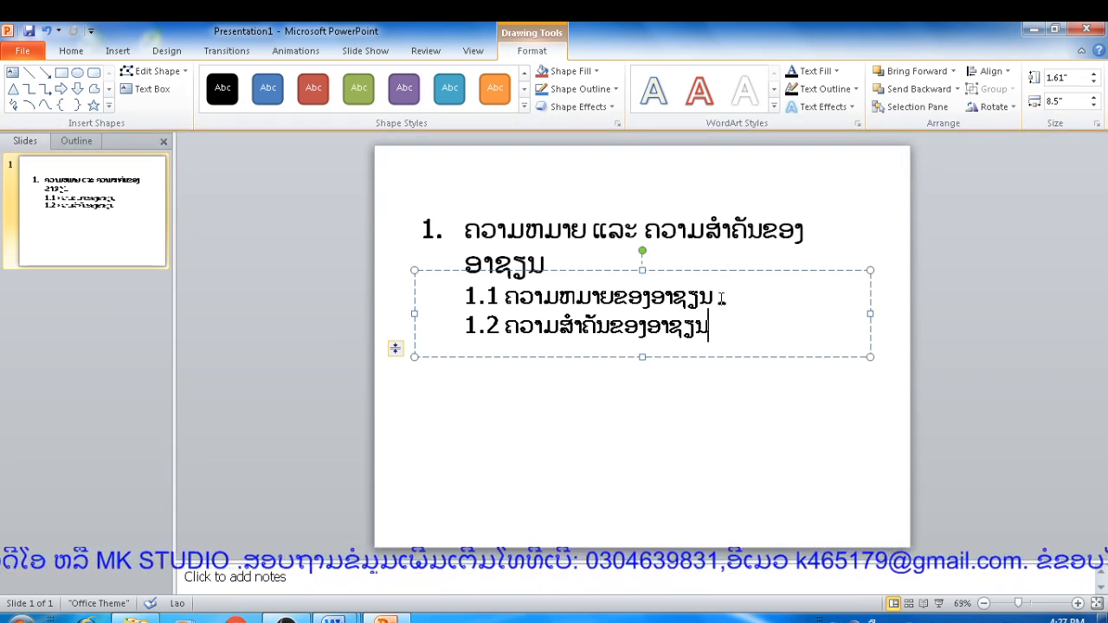
{"action": "left_click", "coordinate": [720, 301]}
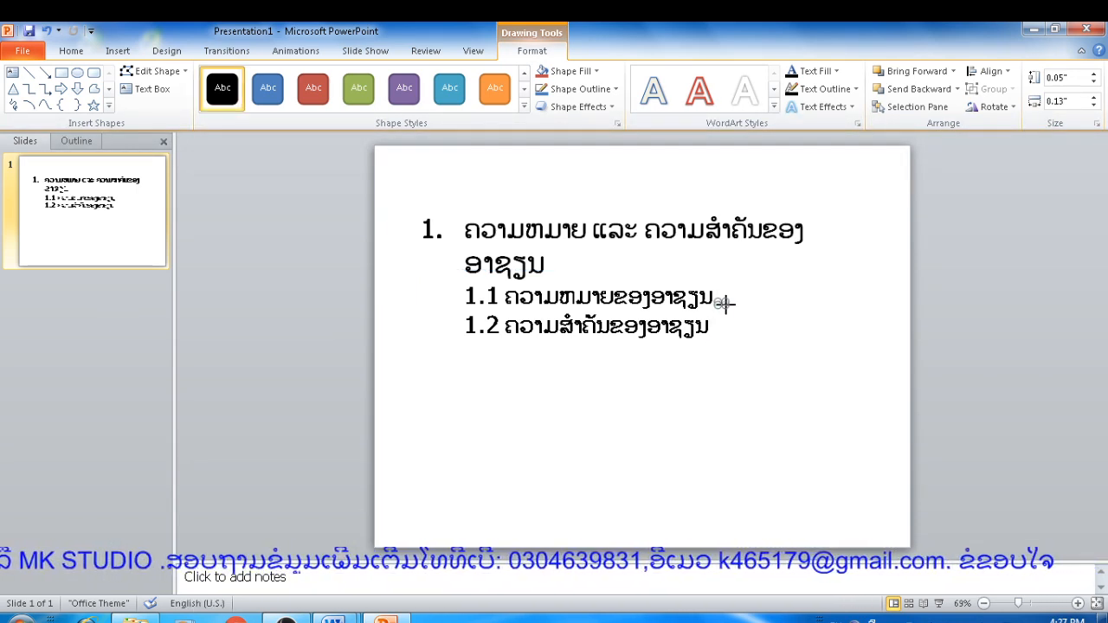
{"action": "left_click_drag", "start_coordinate": [723, 305], "coordinate": [720, 306]}
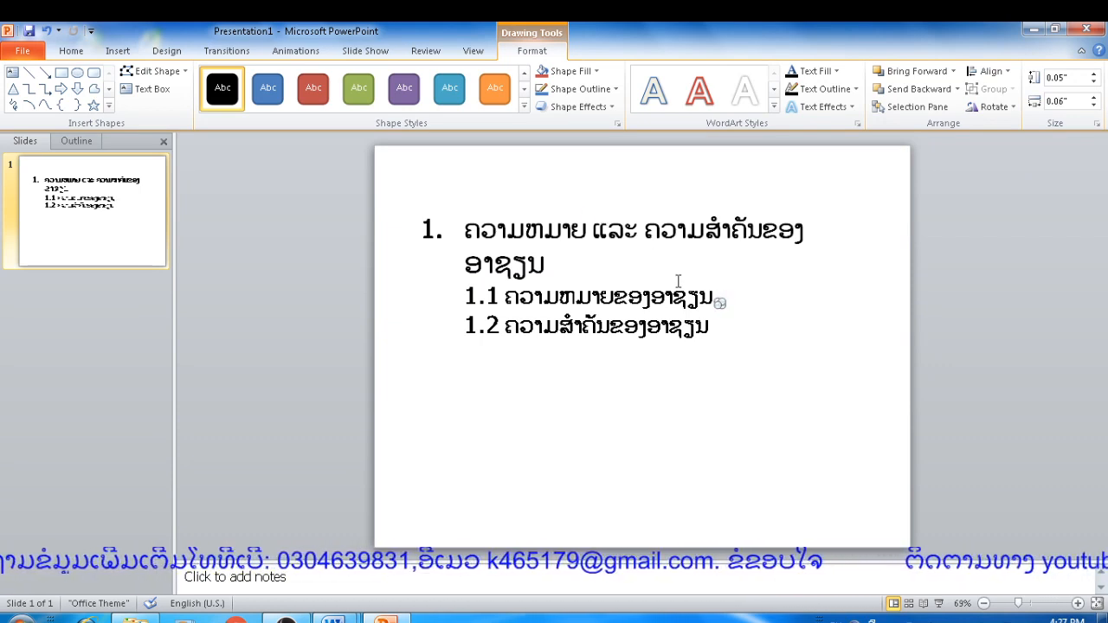
Hyperlink the dot after the 1.1 subheading to the Word document "ຄວາມໝາຍອາຊຽນ" on the New Volume (F:) drive.
{"action": "left_click", "coordinate": [166, 52]}
{"action": "left_click", "coordinate": [121, 52]}
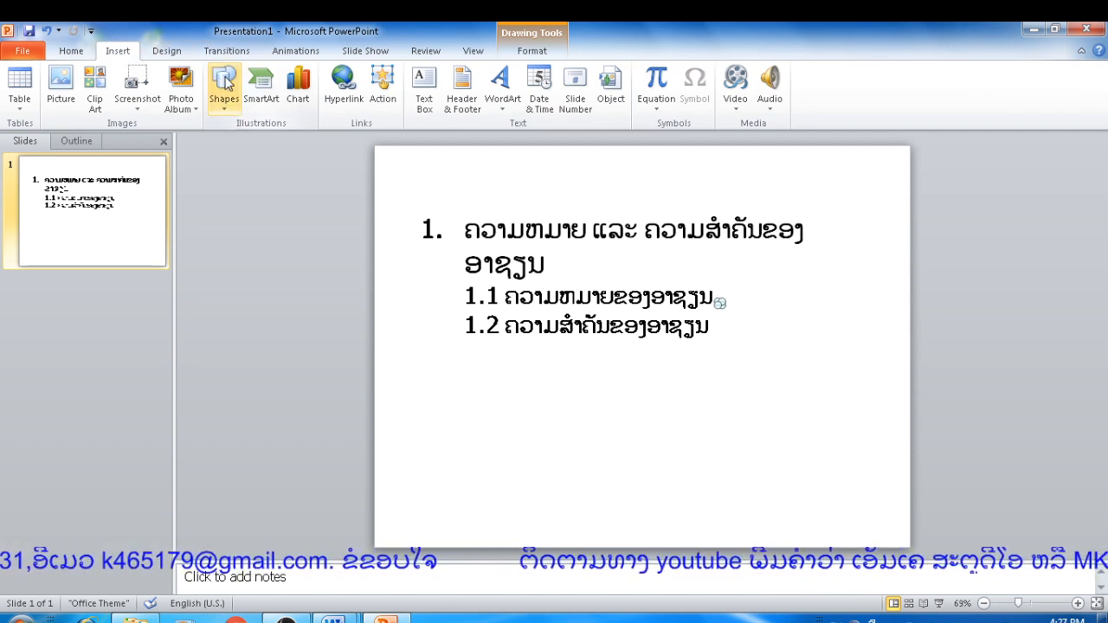
{"action": "left_click", "coordinate": [349, 90]}
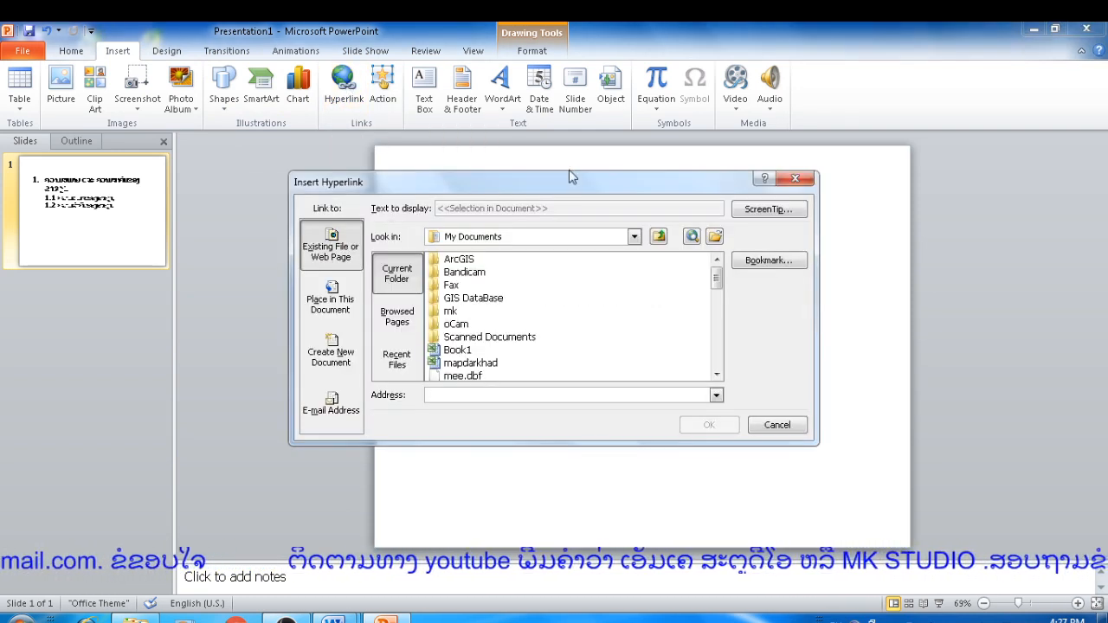
{"action": "left_click", "coordinate": [714, 237]}
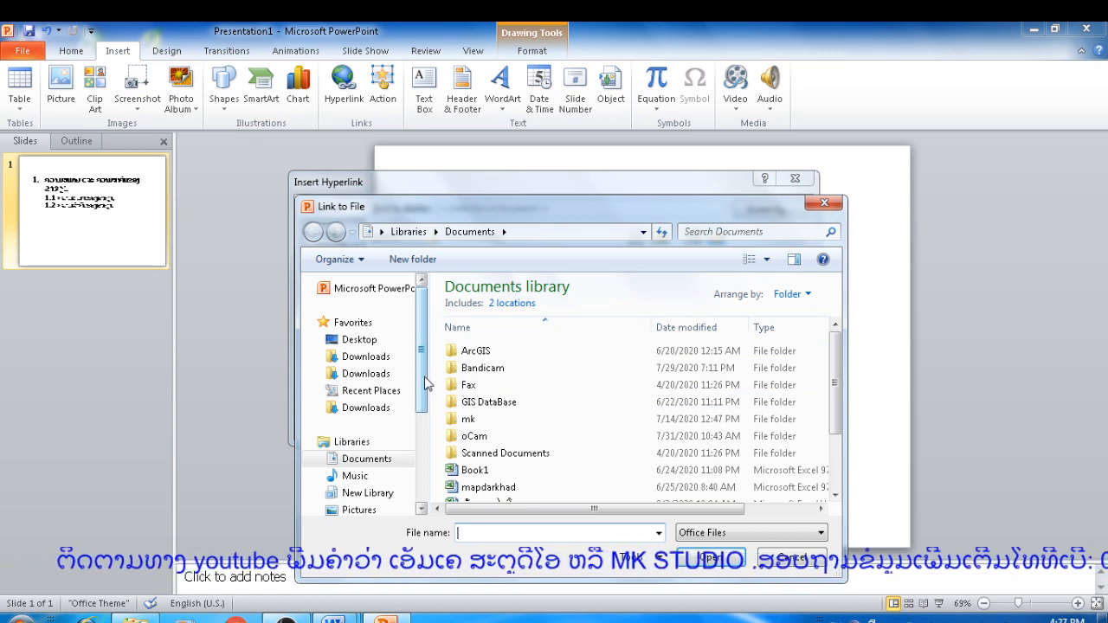
{"action": "left_click_drag", "start_coordinate": [424, 383], "coordinate": [413, 456]}
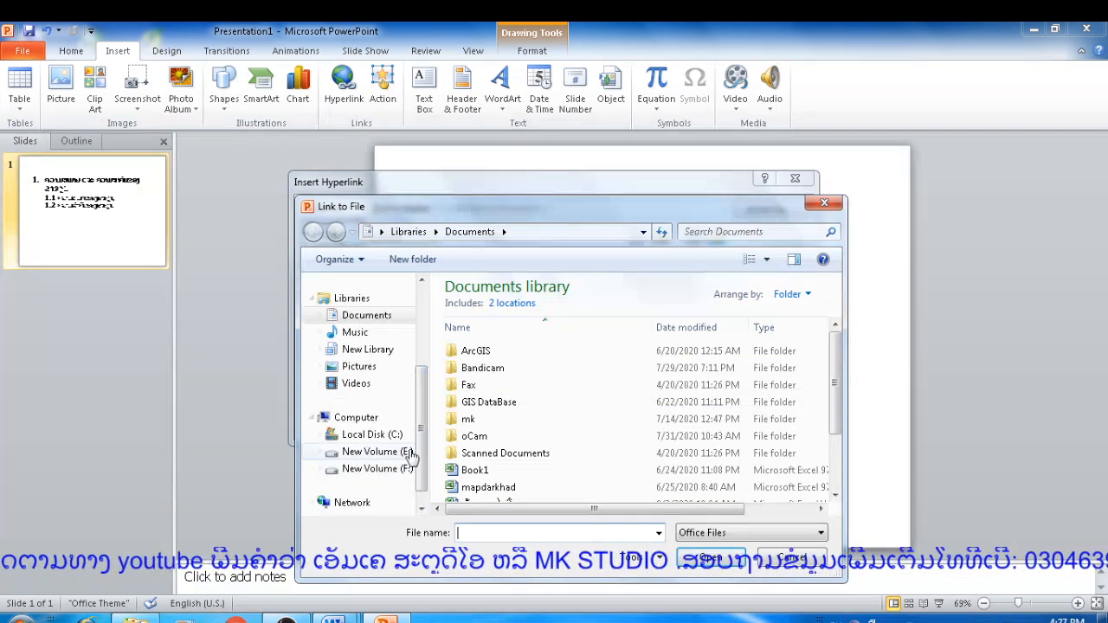
{"action": "left_click", "coordinate": [381, 468]}
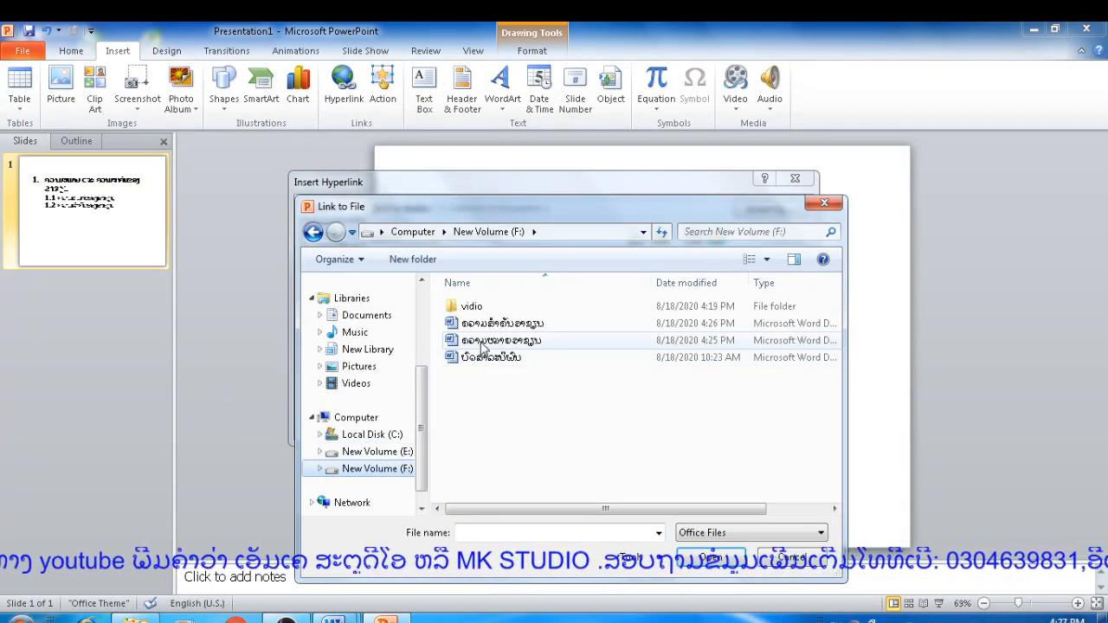
{"action": "left_click", "coordinate": [489, 346]}
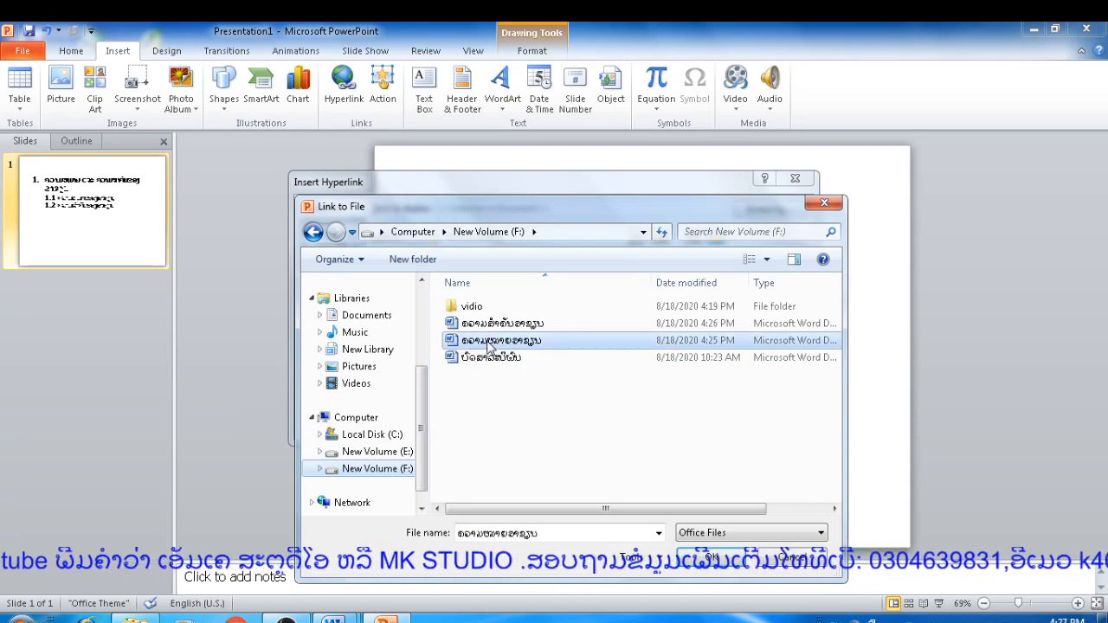
{"action": "double_click", "coordinate": [489, 347]}
{"action": "left_click", "coordinate": [695, 428]}
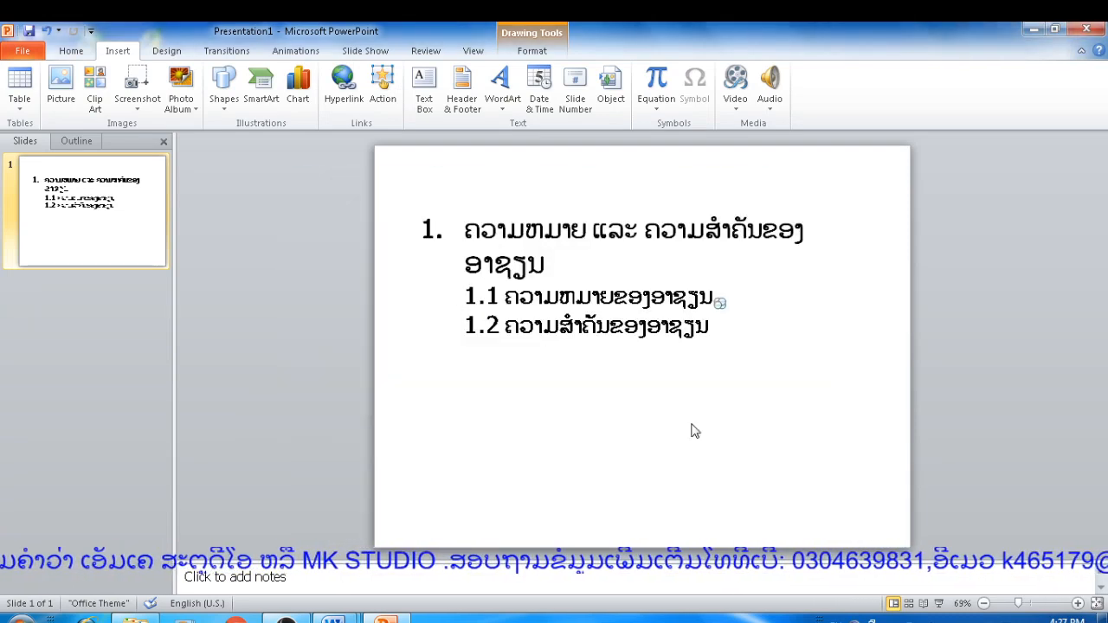
Draw a second oval just below the end of the 1.2 subheading and reduce it to about 0.58" high by 0.33" wide.
{"action": "left_click", "coordinate": [714, 329]}
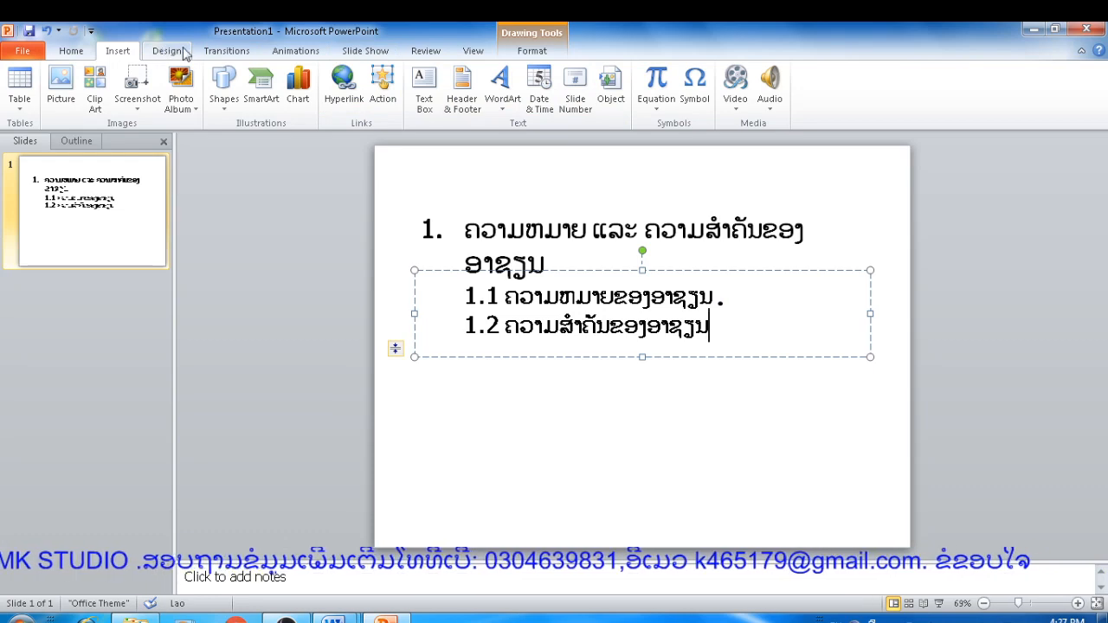
{"action": "left_click", "coordinate": [223, 83]}
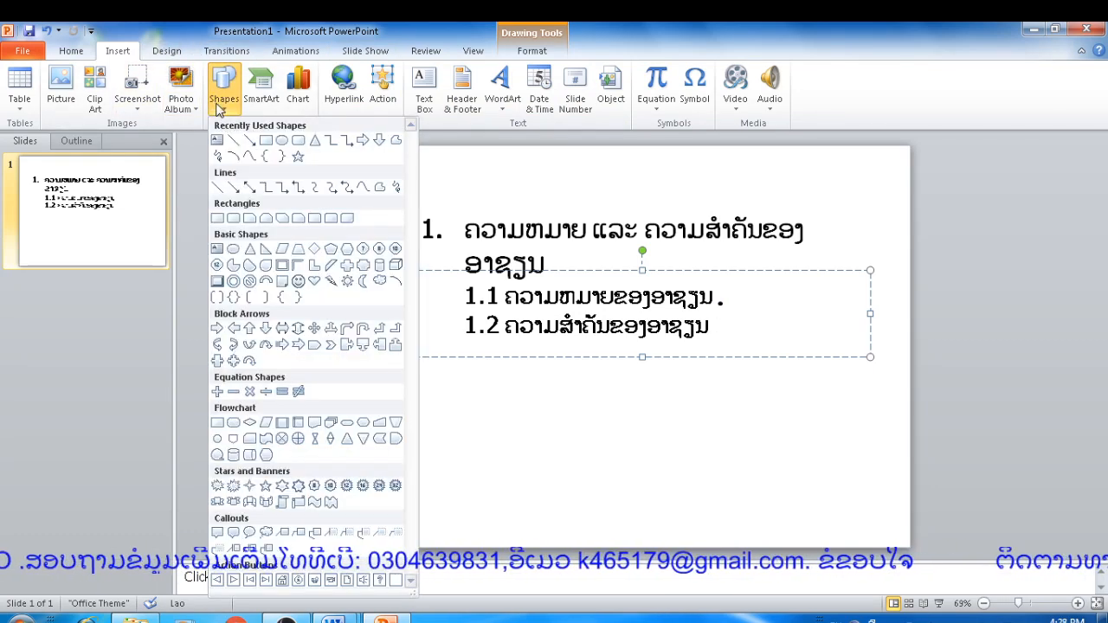
{"action": "left_click", "coordinate": [282, 140]}
{"action": "left_click_drag", "start_coordinate": [716, 338], "coordinate": [772, 392]}
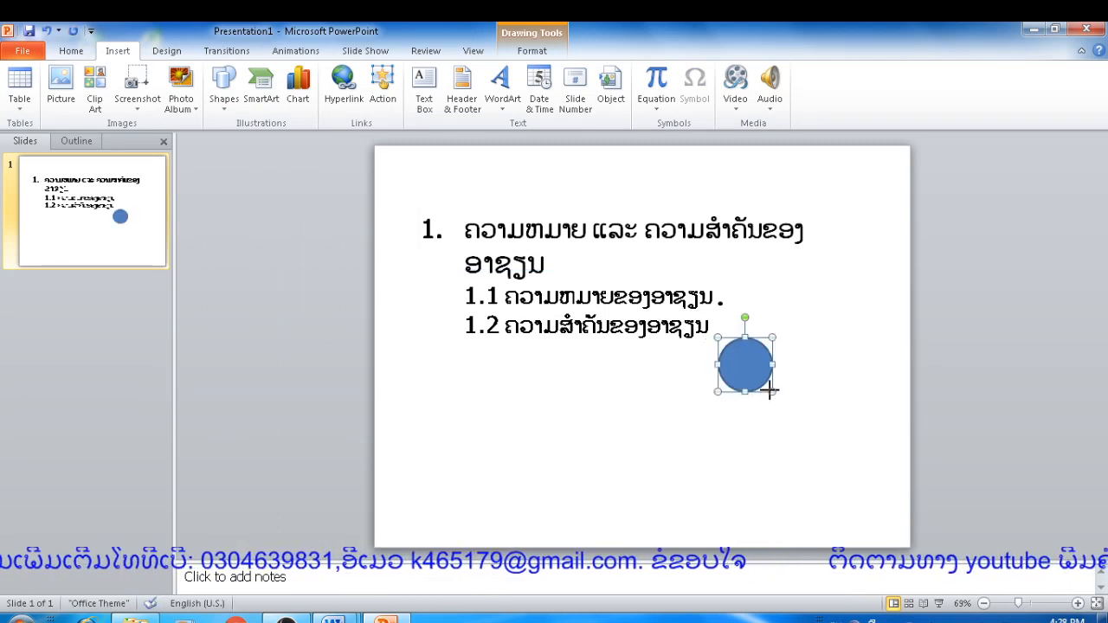
{"action": "left_click_drag", "start_coordinate": [769, 391], "coordinate": [739, 372]}
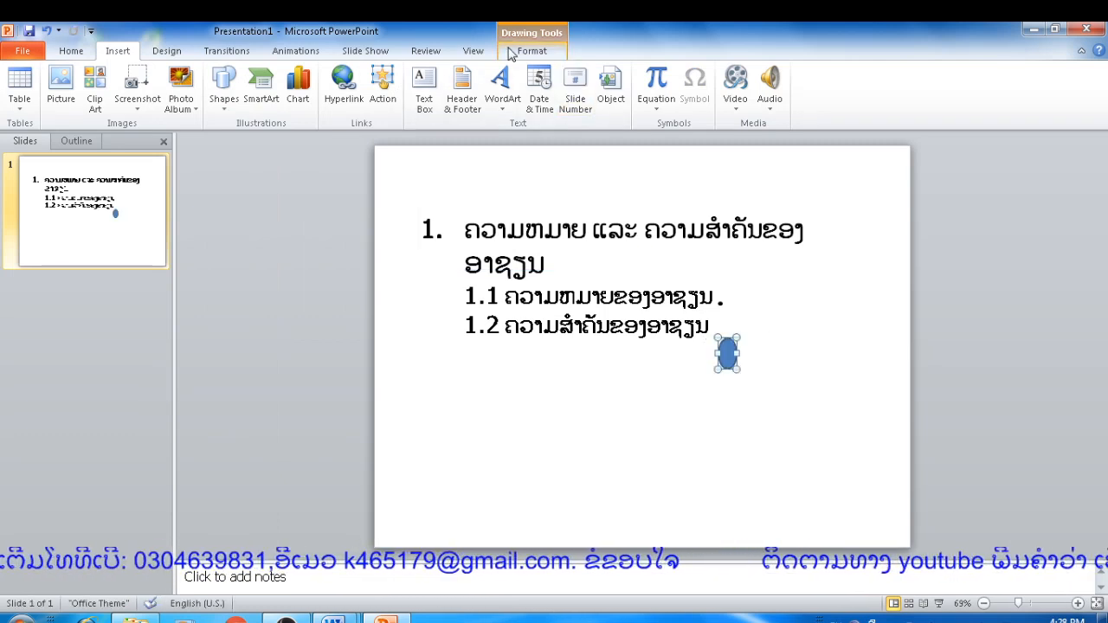
Apply the black shape style to the second oval and shrink it to a dot about 0.08" by 0.08" right after the 1.2 subheading.
{"action": "left_click", "coordinate": [531, 51]}
{"action": "left_click", "coordinate": [223, 87]}
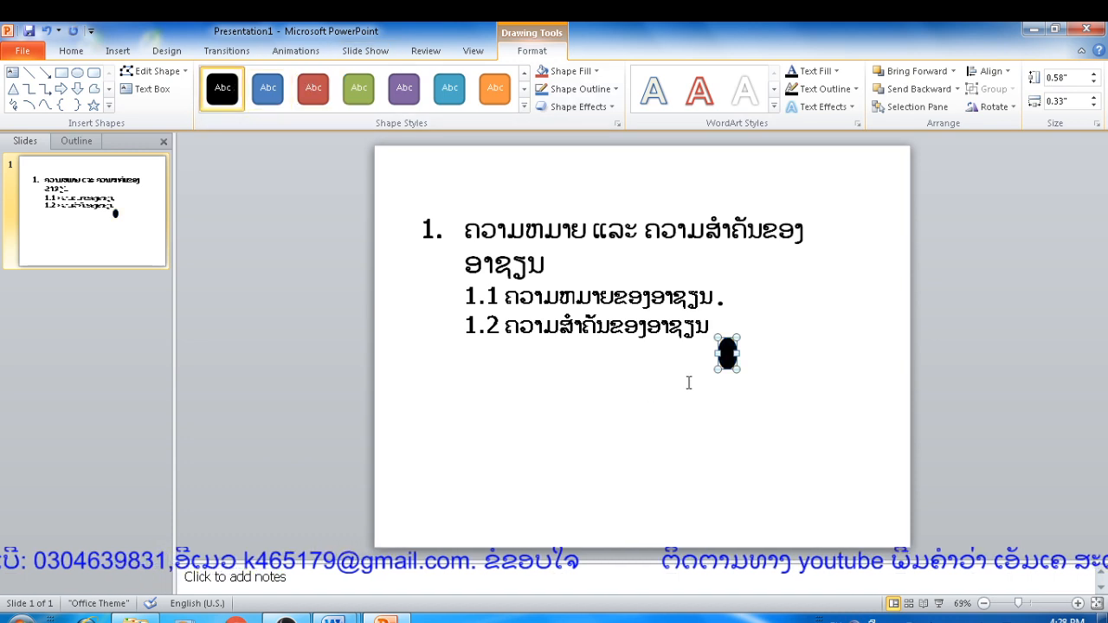
{"action": "left_click_drag", "start_coordinate": [716, 370], "coordinate": [710, 329]}
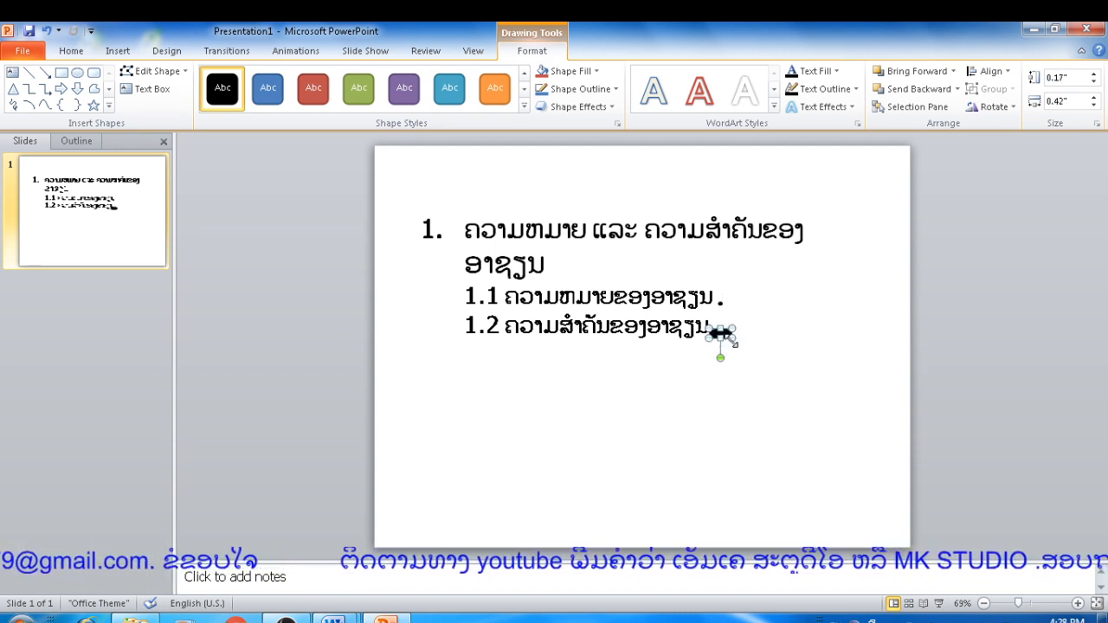
{"action": "left_click_drag", "start_coordinate": [732, 336], "coordinate": [706, 337]}
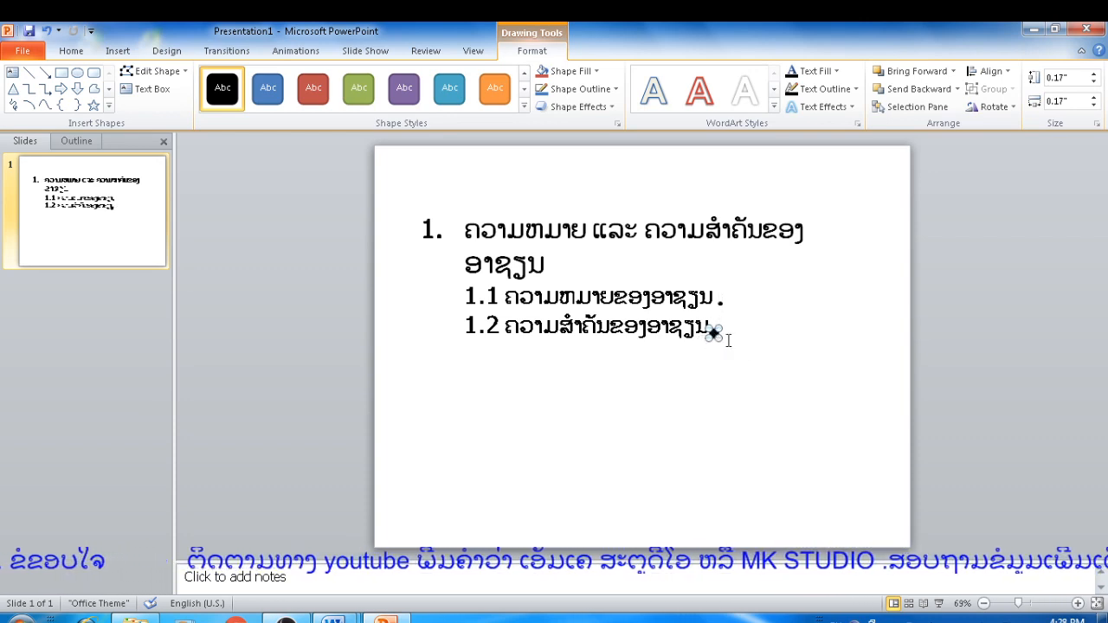
{"action": "left_click_drag", "start_coordinate": [719, 337], "coordinate": [715, 332]}
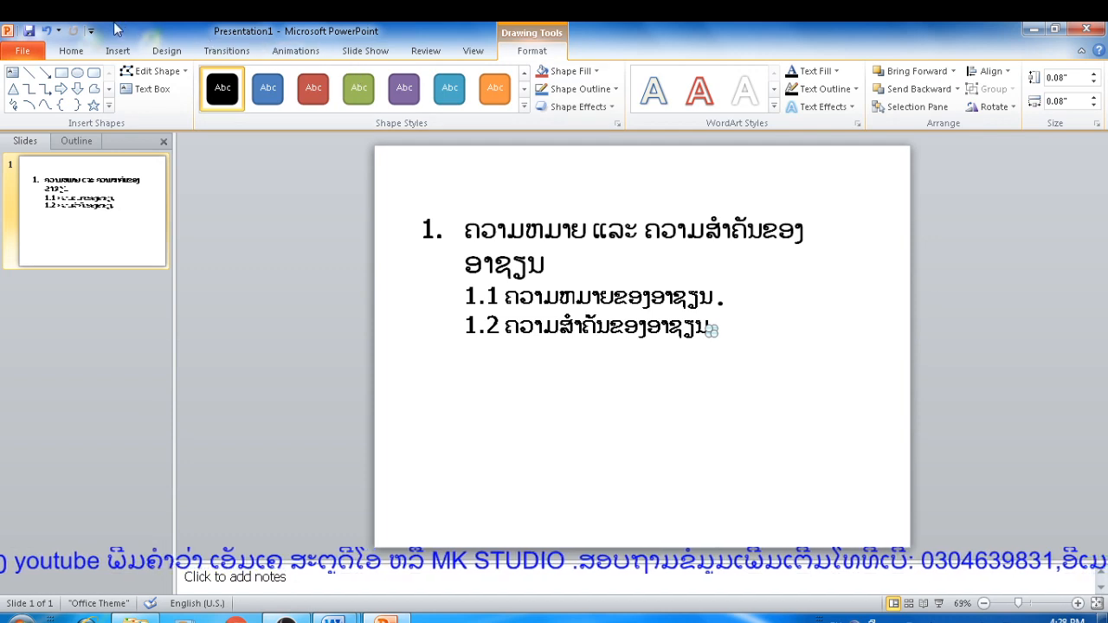
Hyperlink the dot after the 1.2 subheading to the Word document "ຄວາມສຳຄັນອາຊຽນ" on the New Volume (F:) drive.
{"action": "left_click", "coordinate": [116, 51]}
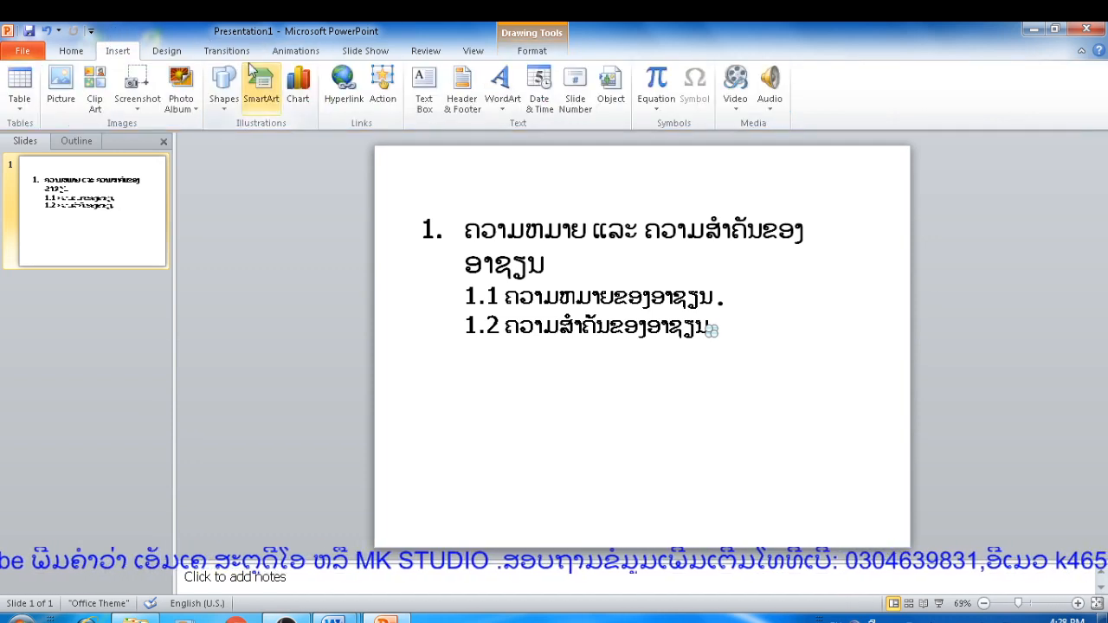
{"action": "left_click", "coordinate": [341, 99]}
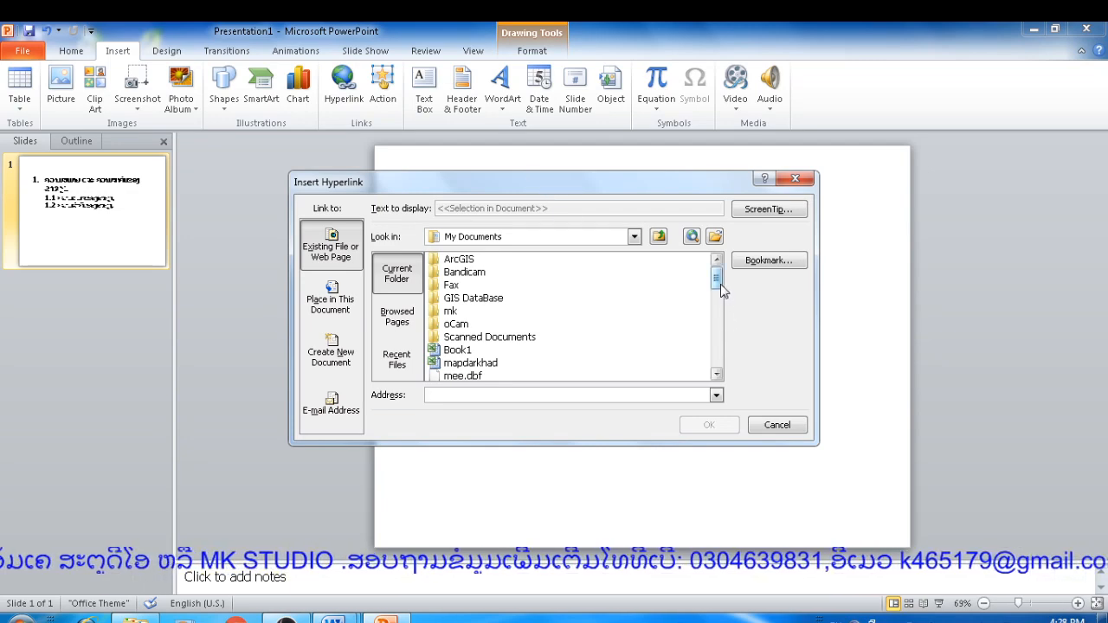
{"action": "left_click", "coordinate": [714, 237]}
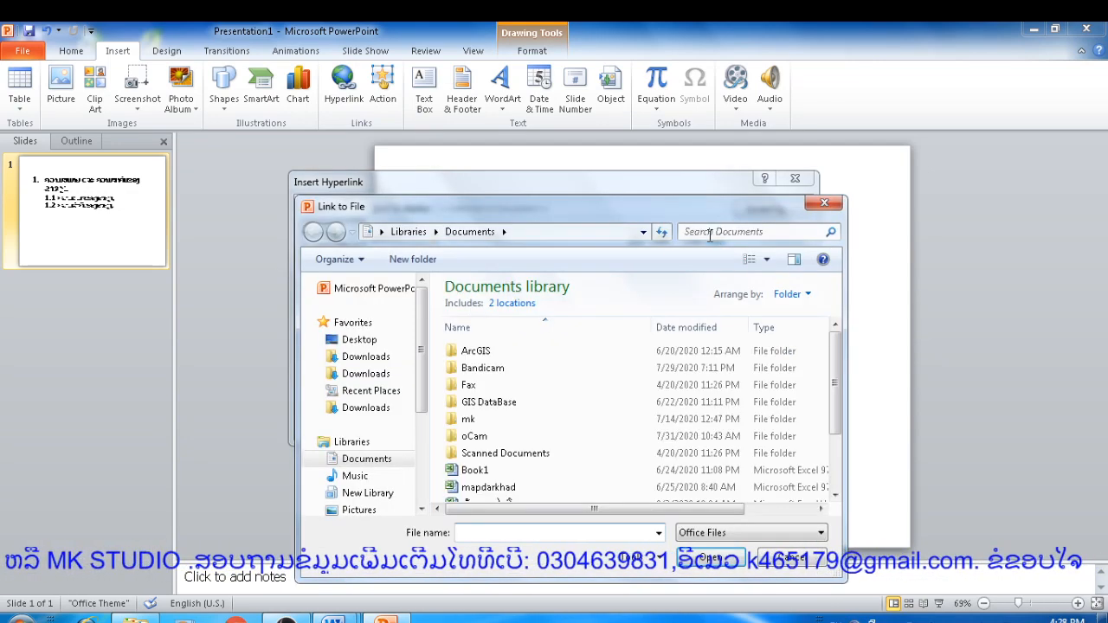
{"action": "left_click_drag", "start_coordinate": [422, 409], "coordinate": [422, 487]}
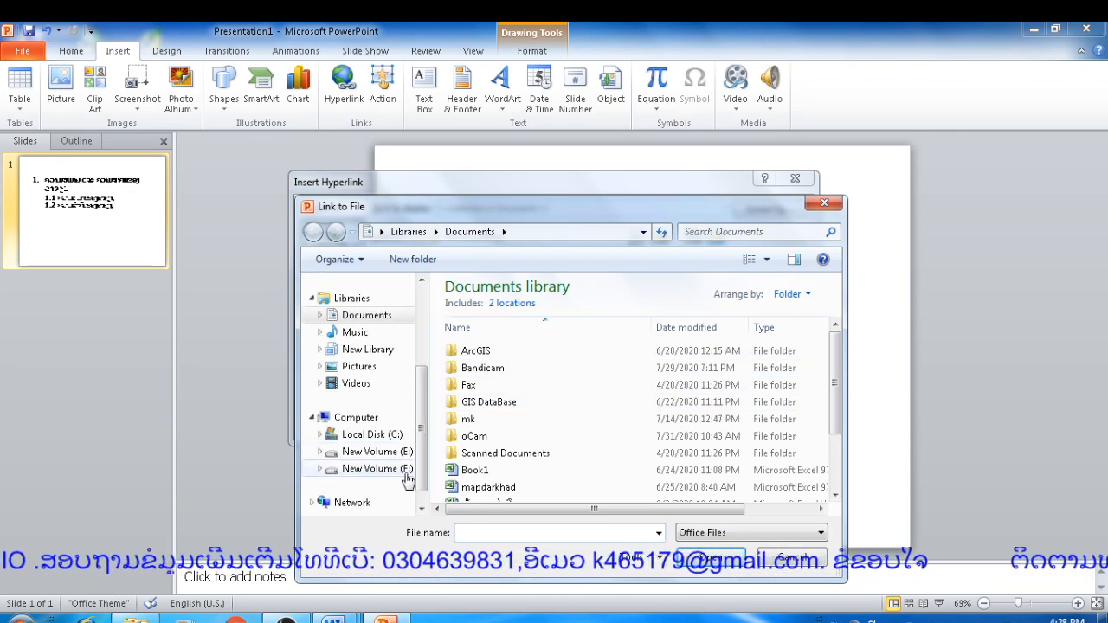
{"action": "left_click", "coordinate": [406, 470]}
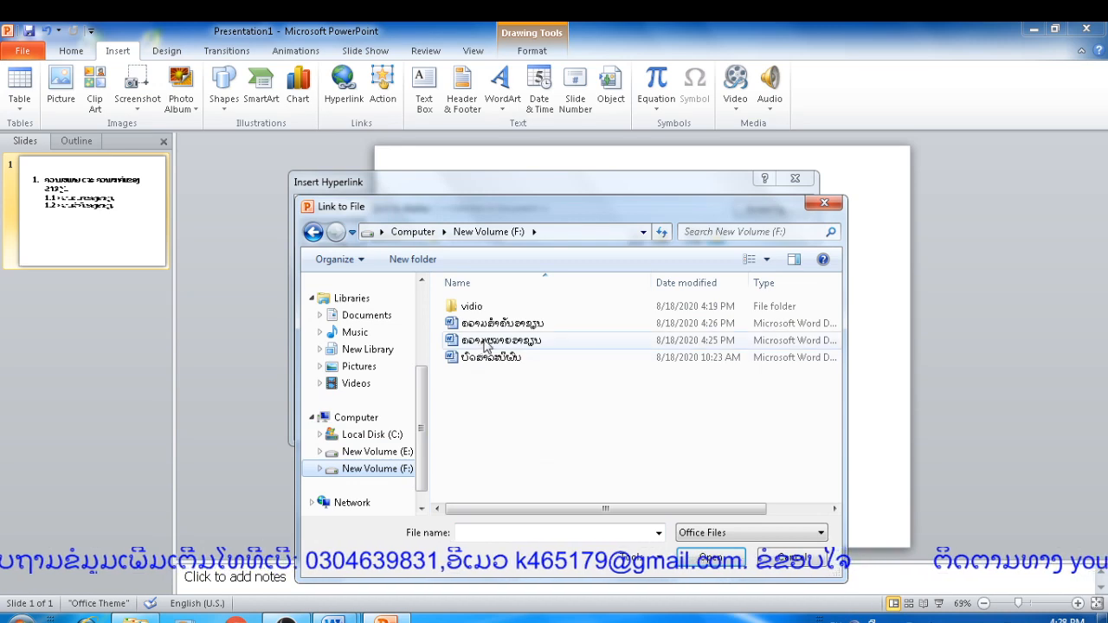
{"action": "double_click", "coordinate": [486, 326]}
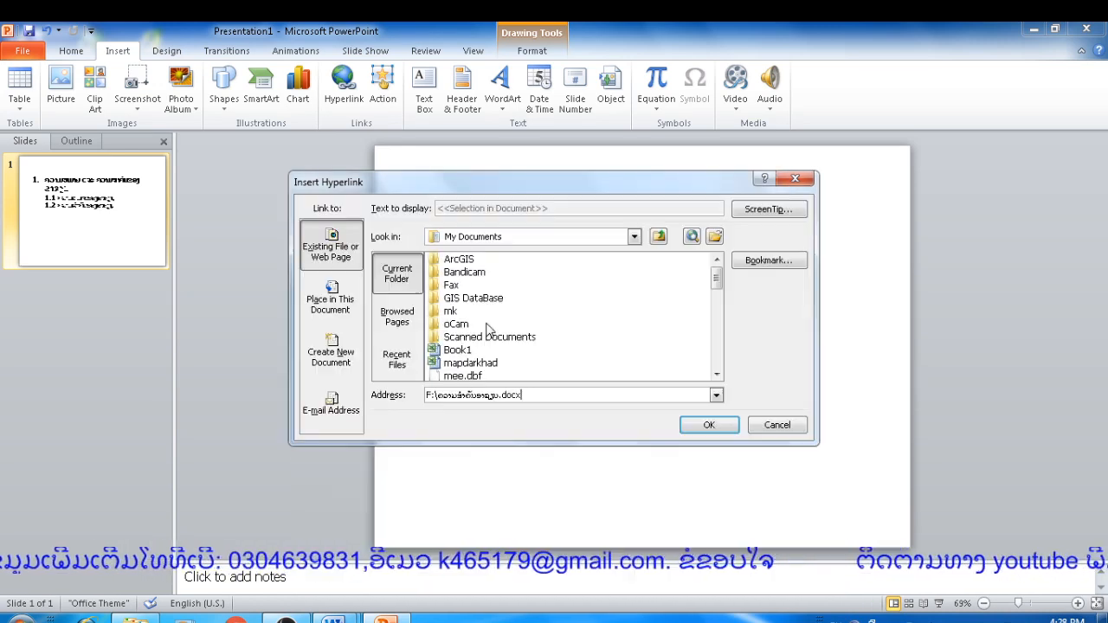
{"action": "left_click", "coordinate": [706, 426]}
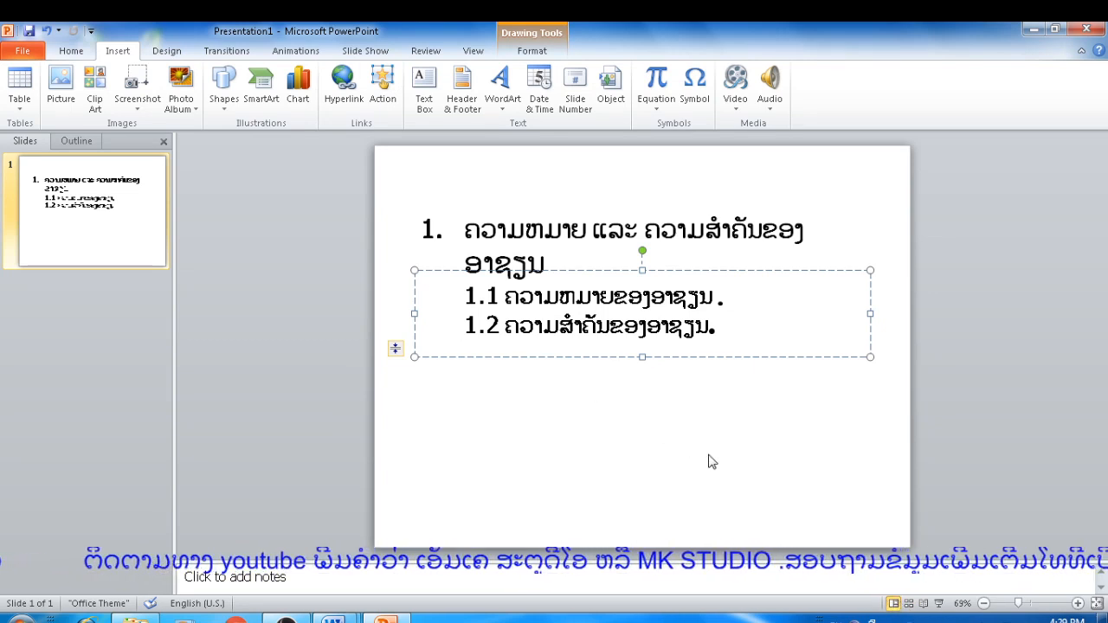
Start the slide show, follow the 1.1 dot's hyperlink to open its Word document, and close that document again.
{"action": "left_click", "coordinate": [940, 605]}
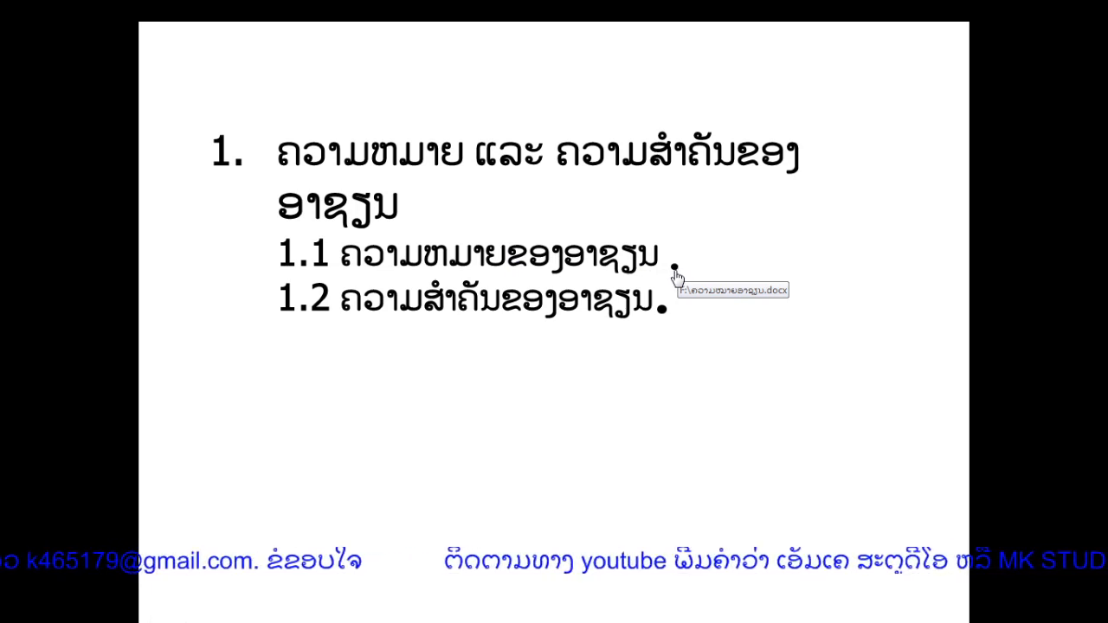
{"action": "left_click", "coordinate": [675, 270]}
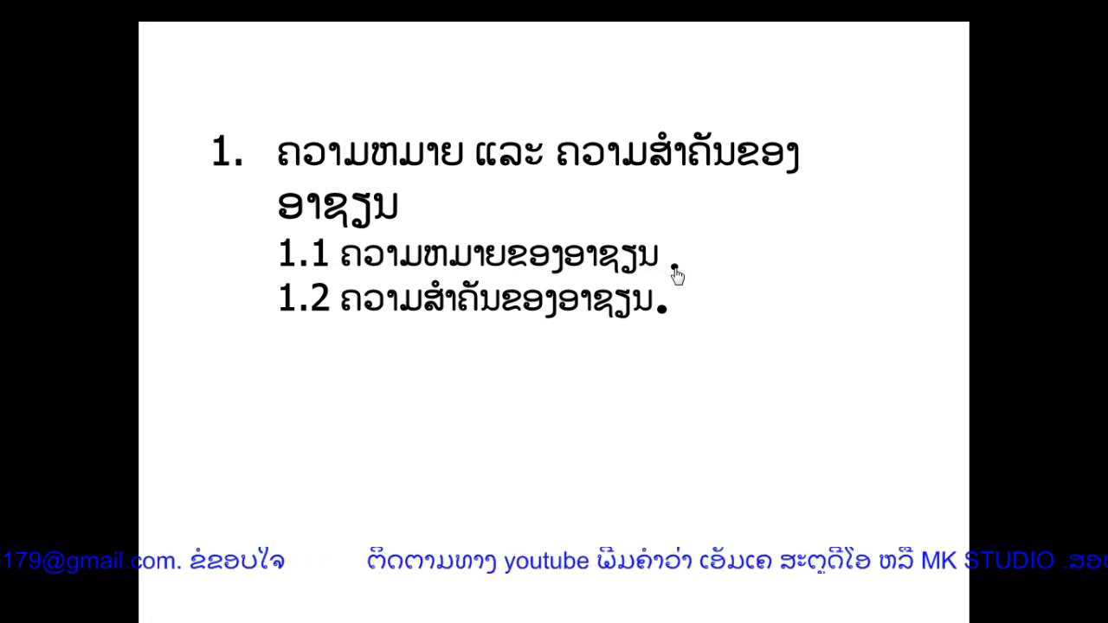
{"action": "left_click", "coordinate": [610, 404]}
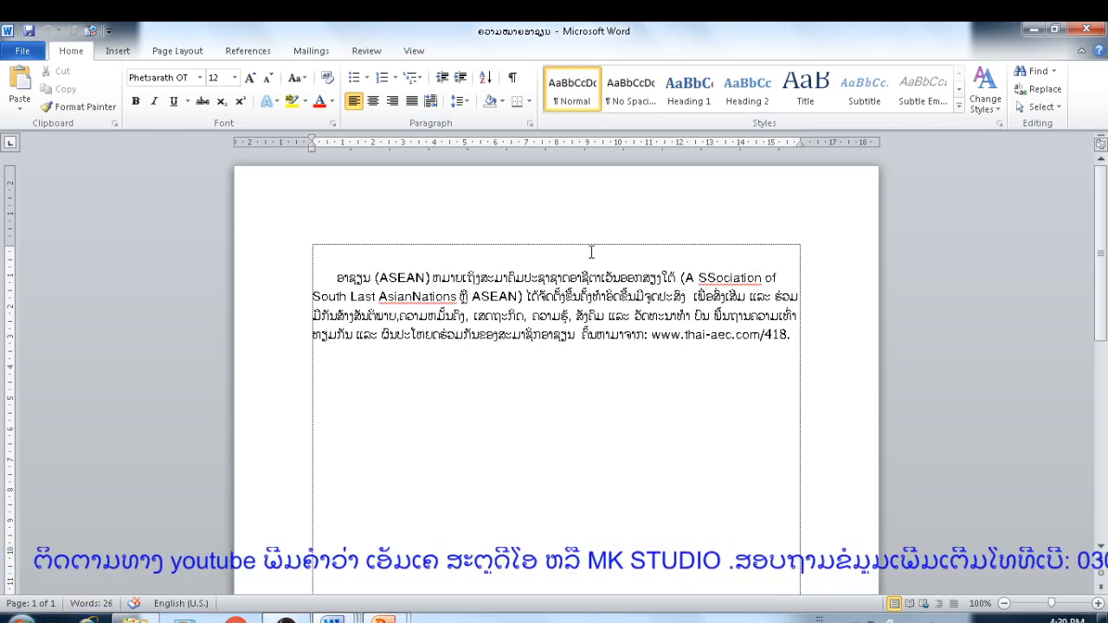
{"action": "left_click", "coordinate": [1085, 31]}
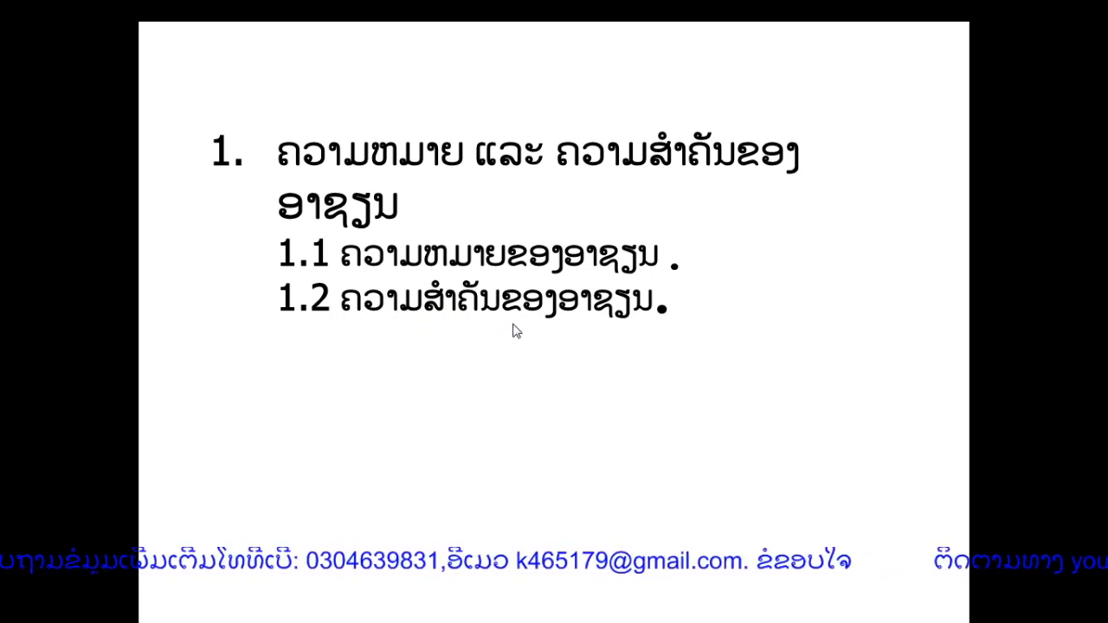
Follow the 1.2 dot's hyperlink in the slide show, allow its Word document to open, and close that document again.
{"action": "left_click", "coordinate": [662, 319]}
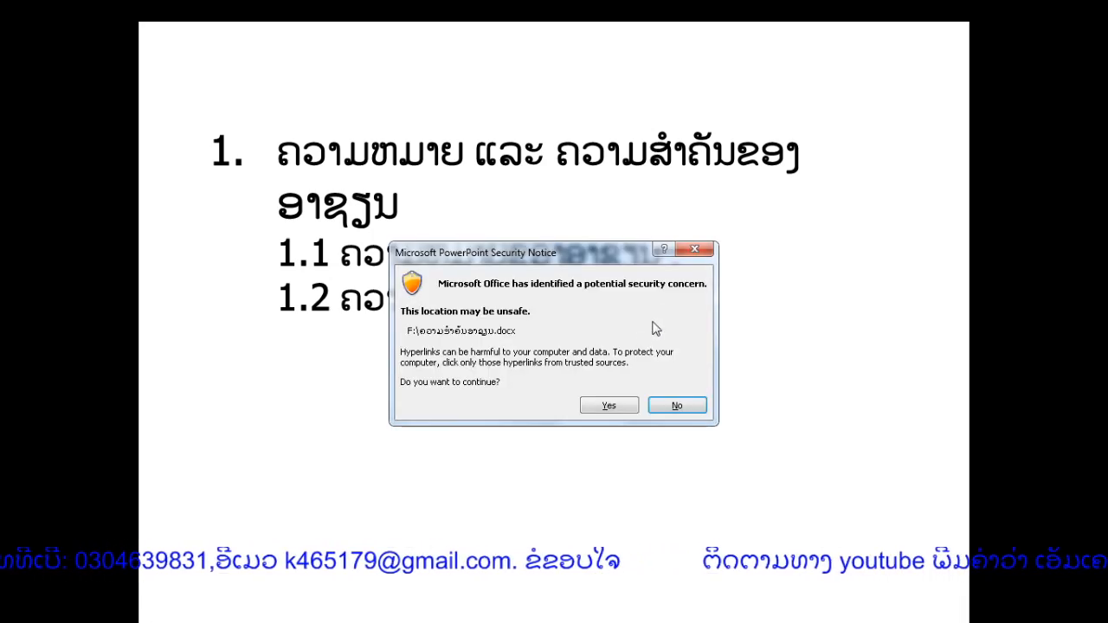
{"action": "left_click", "coordinate": [615, 403]}
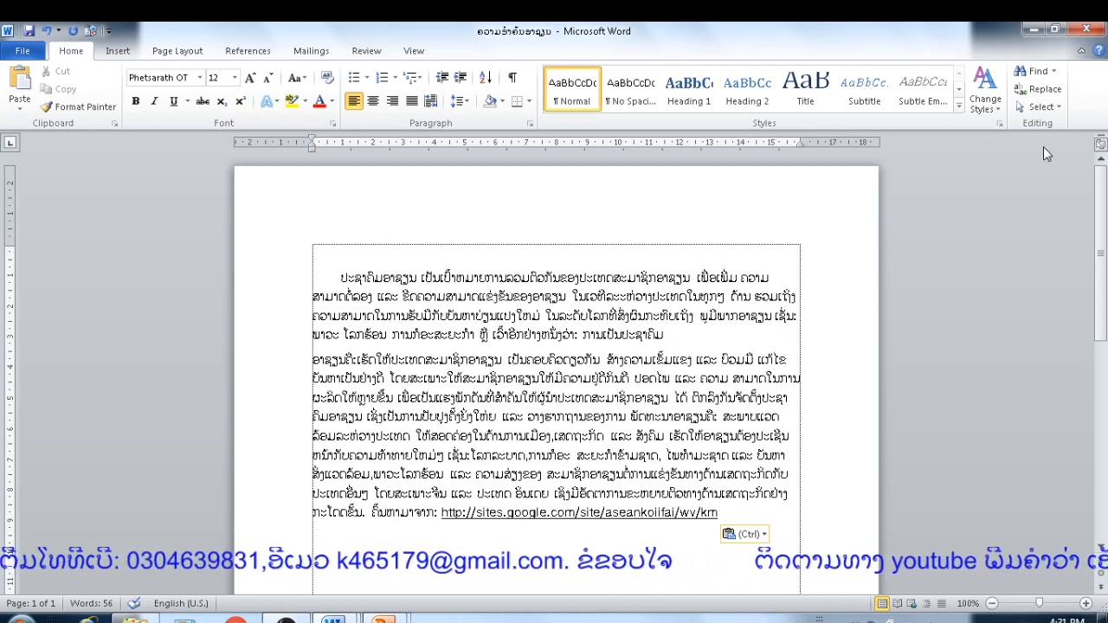
{"action": "left_click", "coordinate": [1087, 31]}
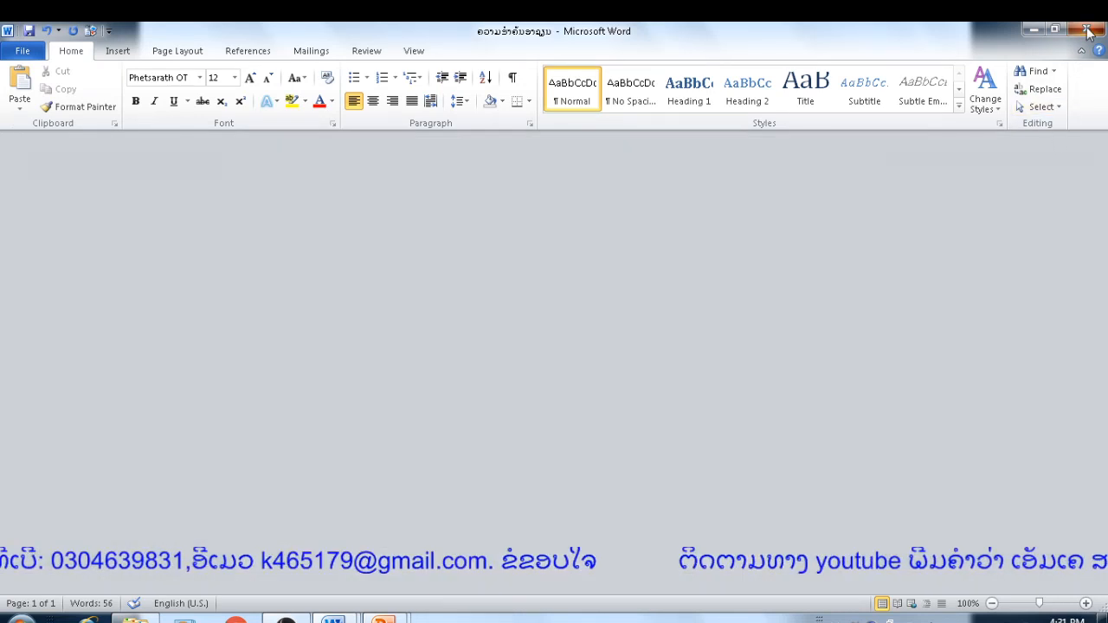
{"action": "left_click", "coordinate": [1087, 31]}
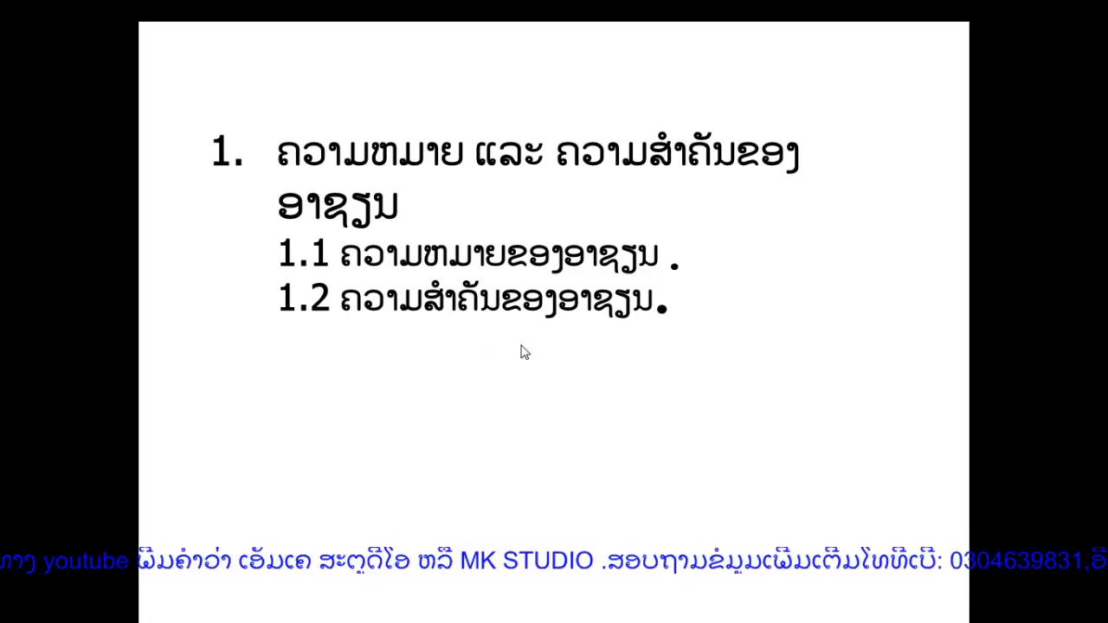
End the slide show and minimize the presentation window to return to the desktop.
{"action": "left_click", "coordinate": [498, 395]}
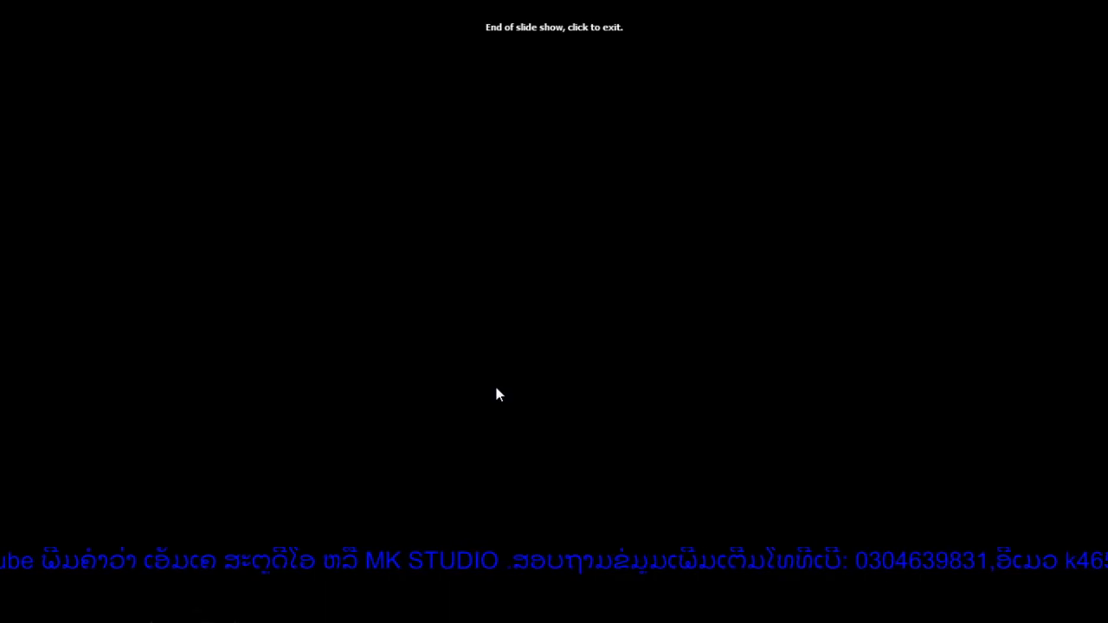
{"action": "left_click", "coordinate": [490, 337]}
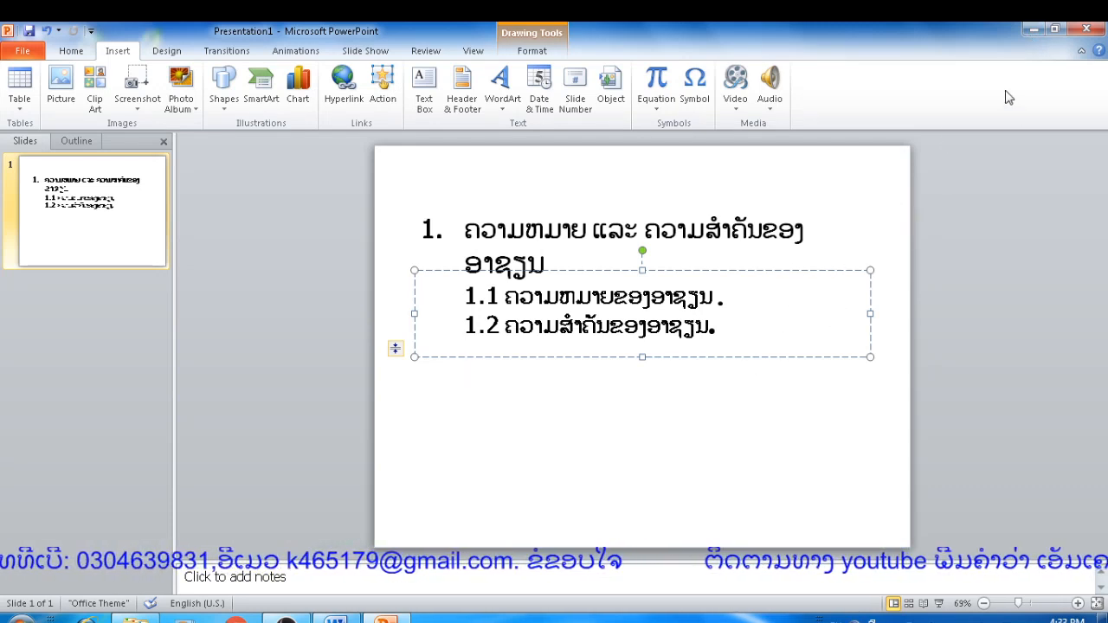
{"action": "left_click", "coordinate": [1030, 31]}
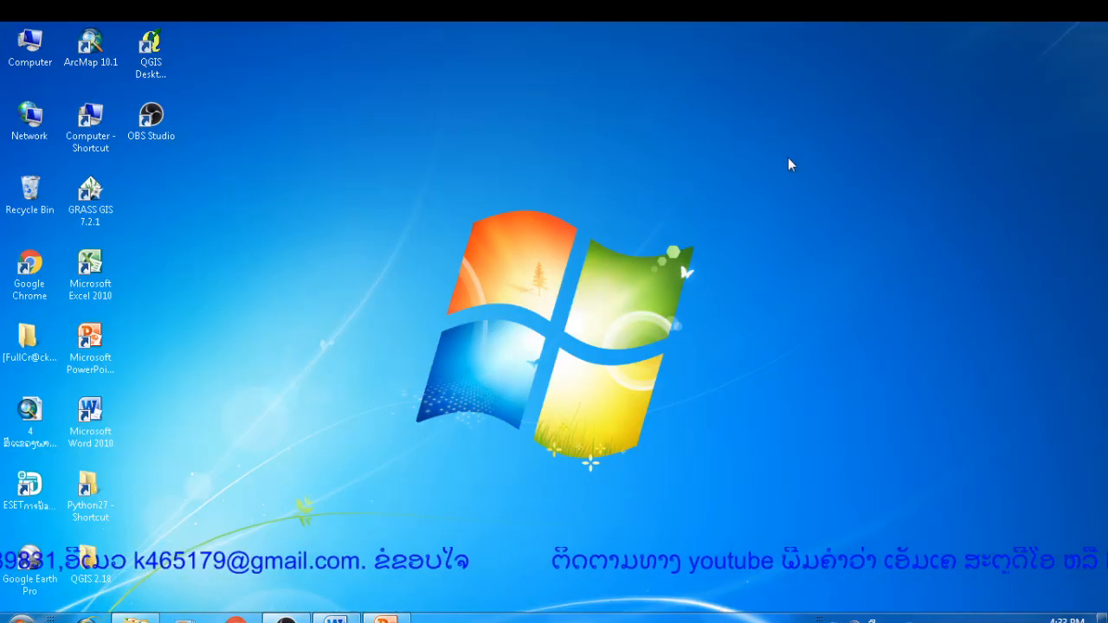